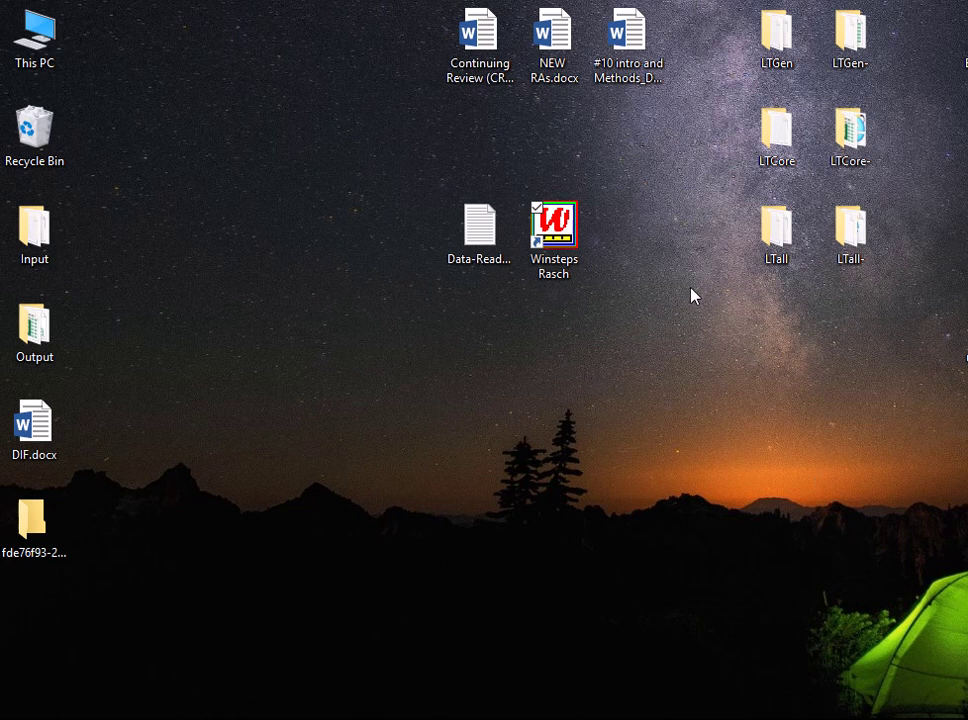
- Open Data-Reading.txt and highlight the Excel variables line and the 800 cases processed line
double_click(479, 228)
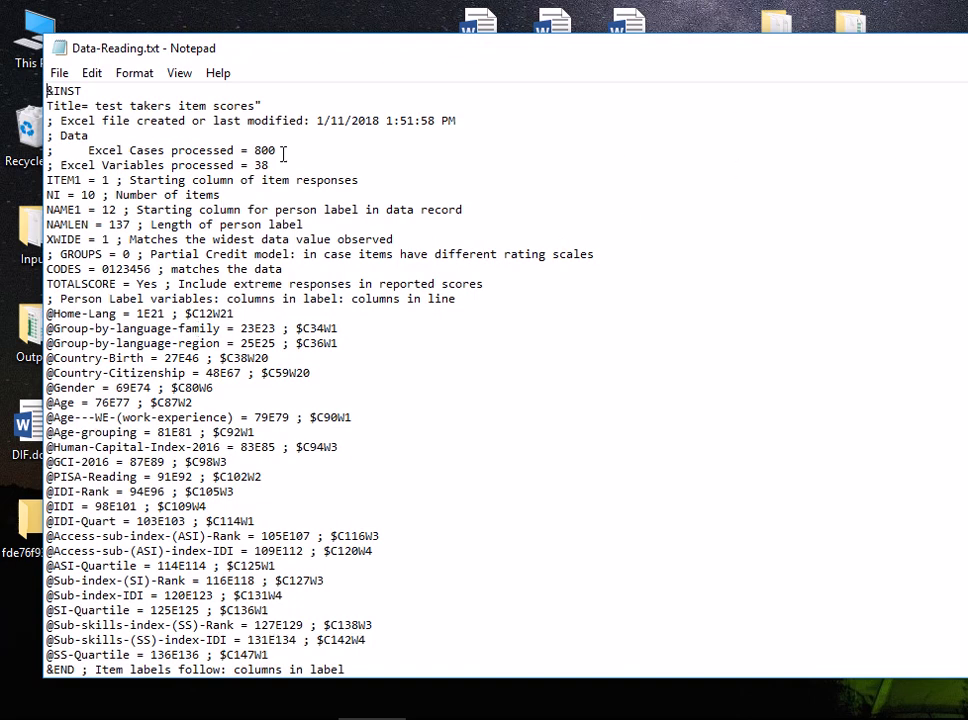
click(240, 165)
key(shift+Home)
click(239, 150)
key(shift+End)
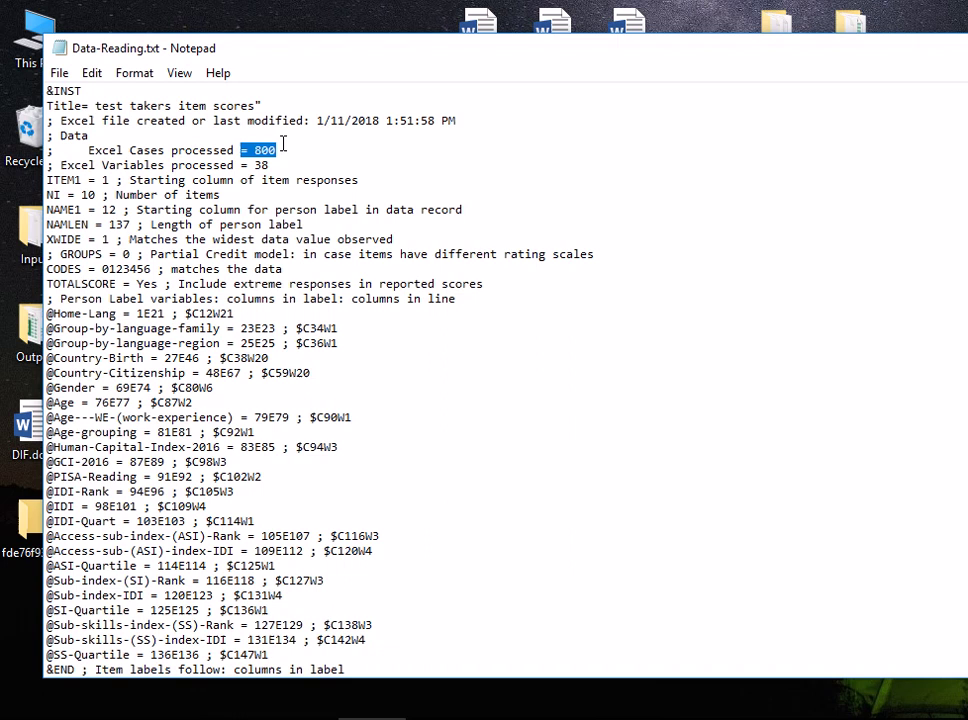
scroll(339, 389, down, 6)
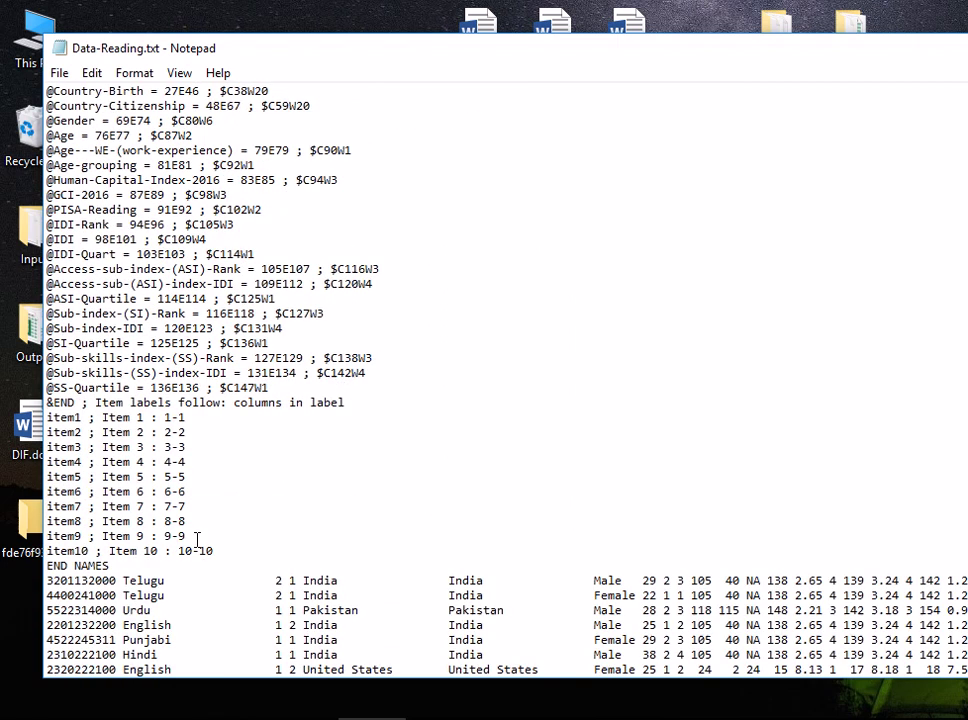
drag(214, 550, 47, 417)
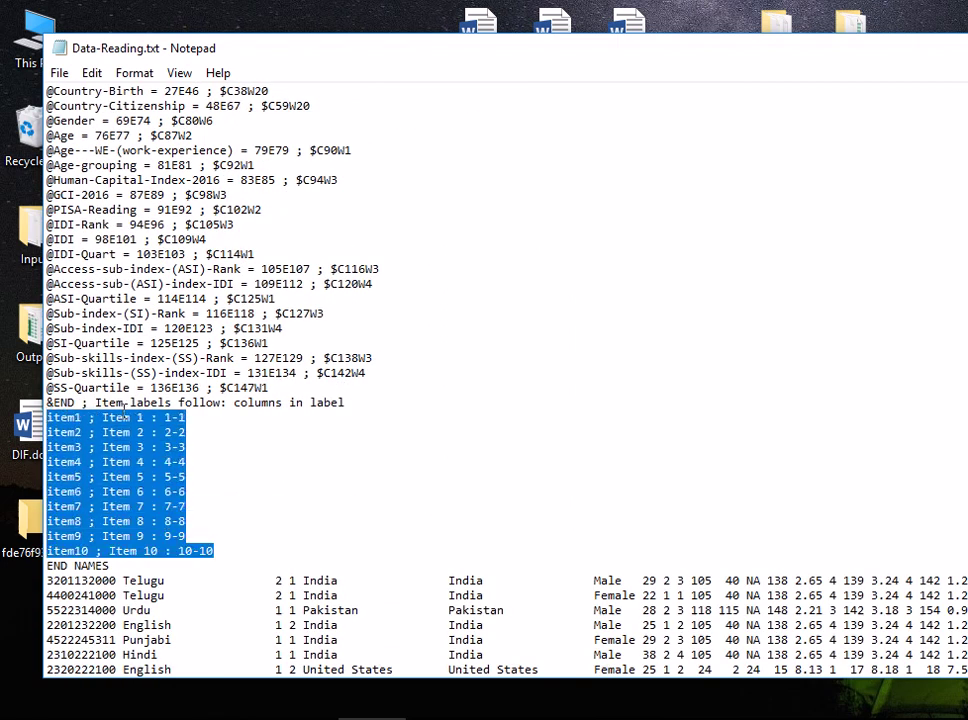
scroll(120, 453, up, 6)
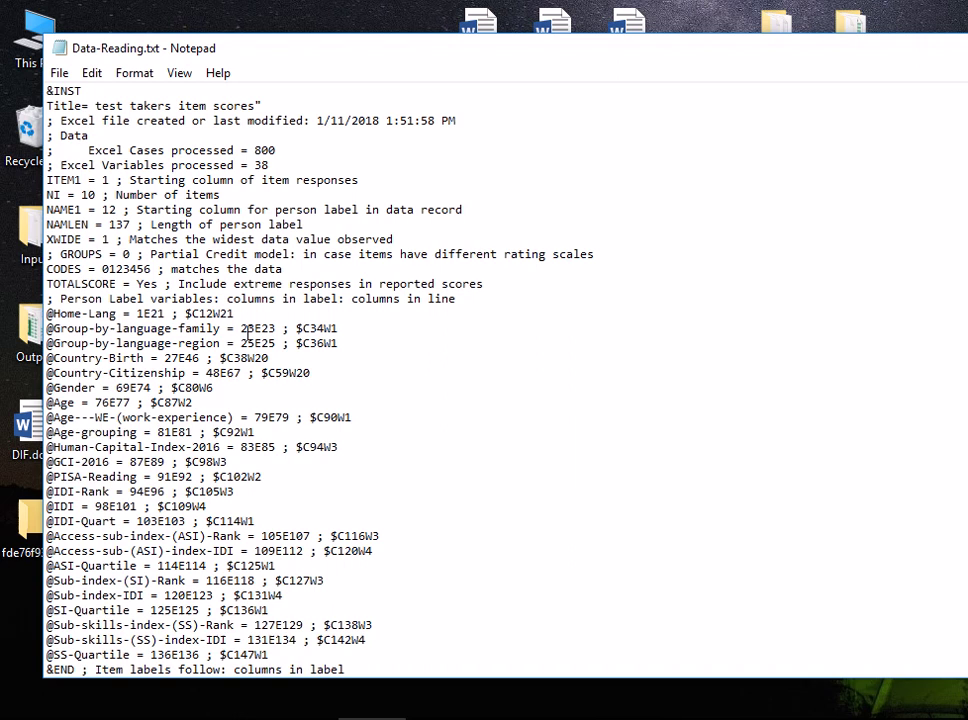
scroll(250, 318, down, 1)
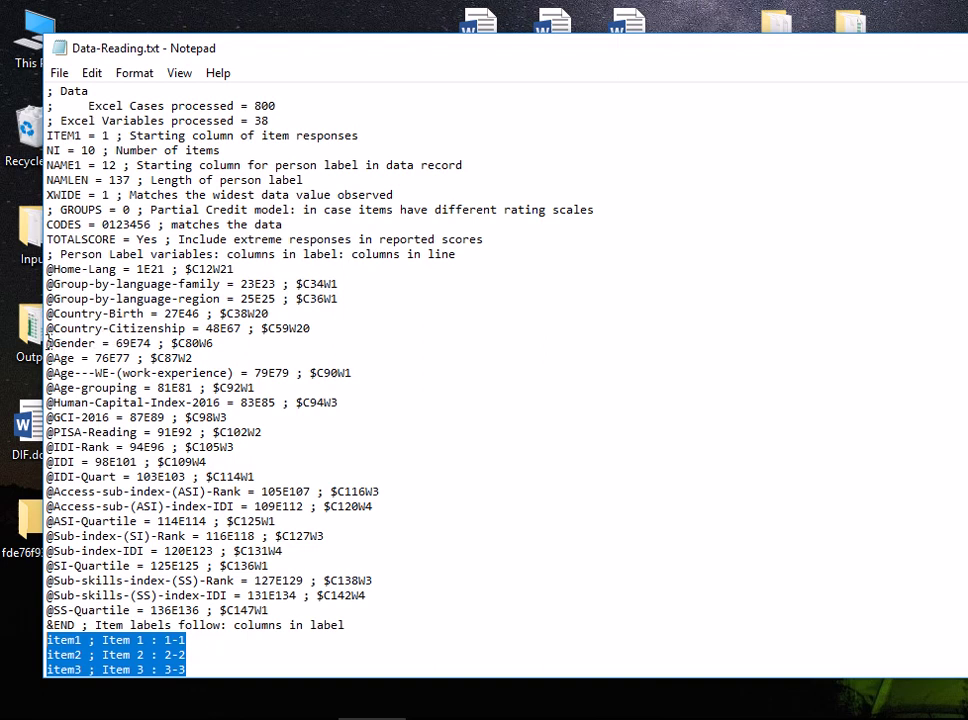
drag(47, 341, 303, 350)
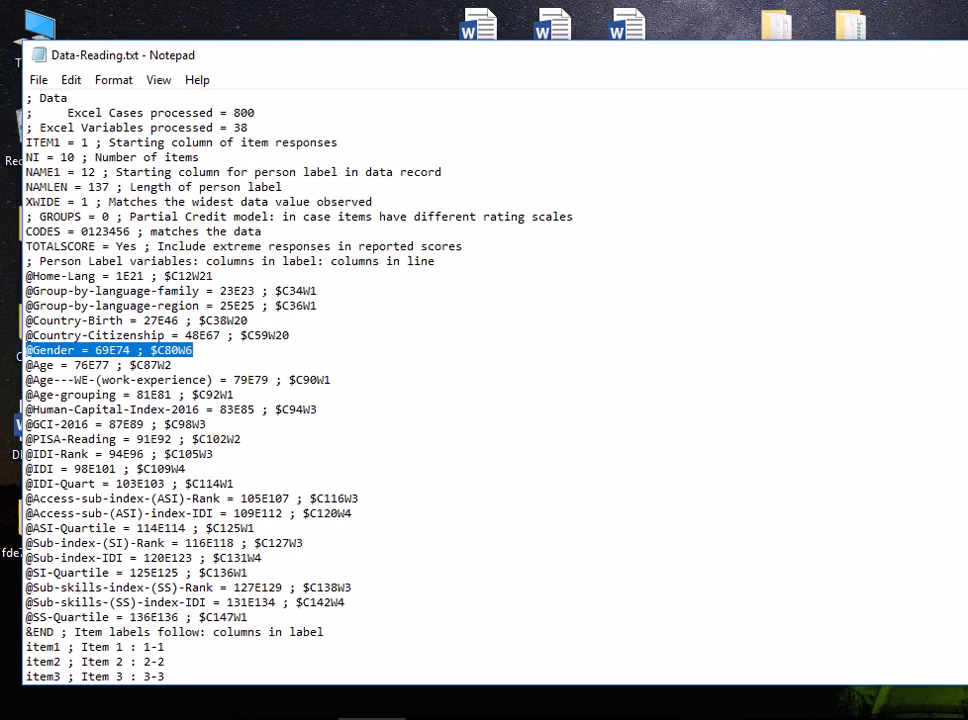
key(super+d)
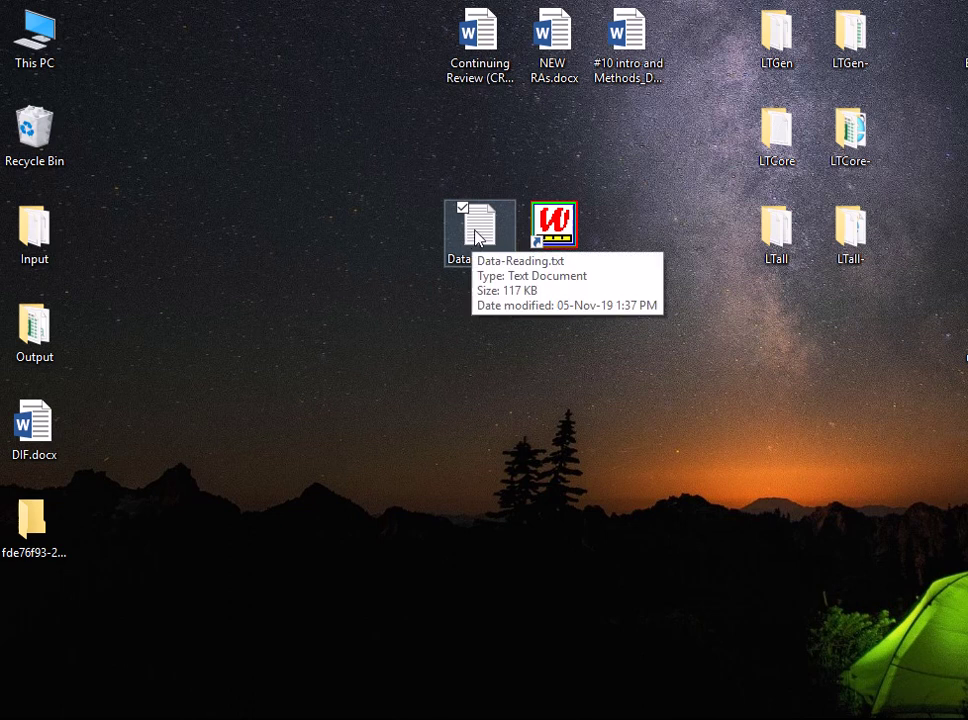
- Load Data-Reading.txt into Winsteps and enlarge the window to full height
drag(477, 236, 578, 247)
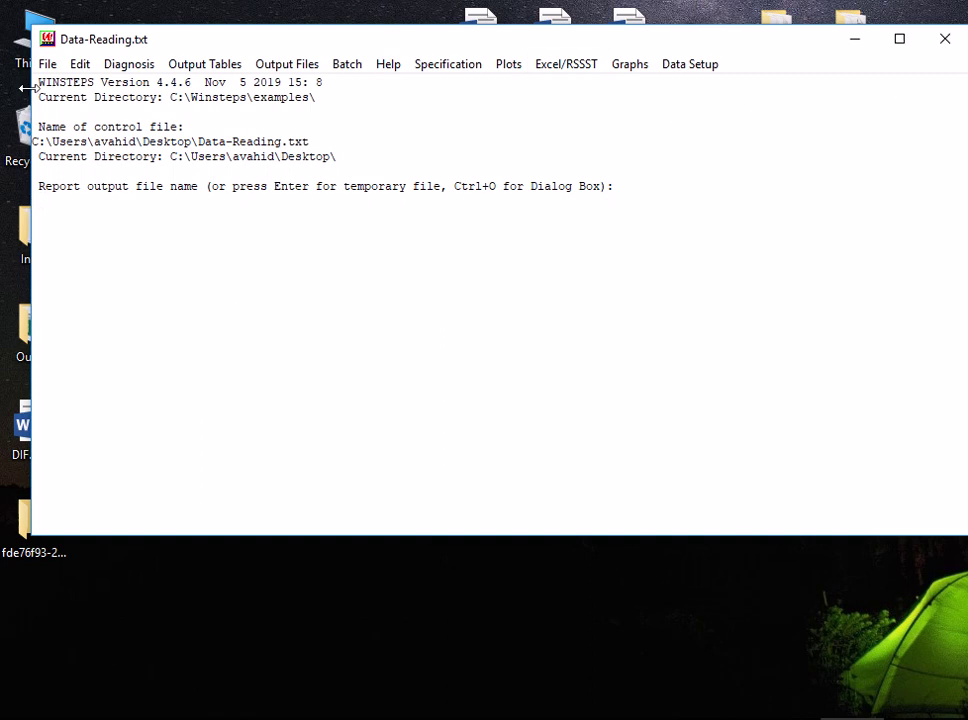
drag(31, 93, 5, 93)
double_click(374, 26)
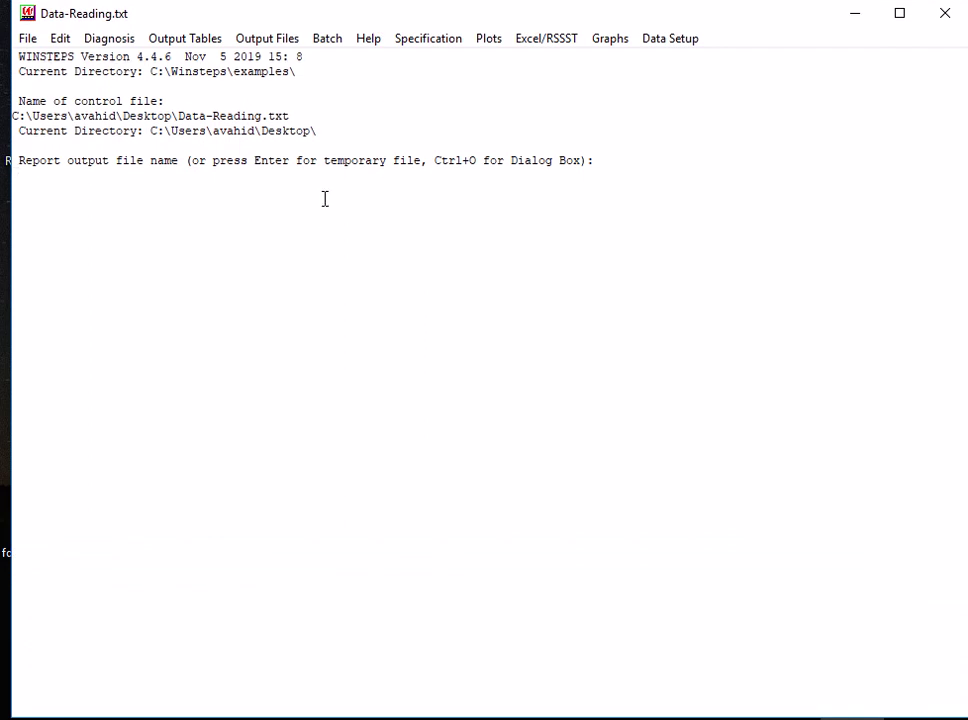
- Run the analysis with default report file and no extra specifications, then review the summary statistics
key(Return)
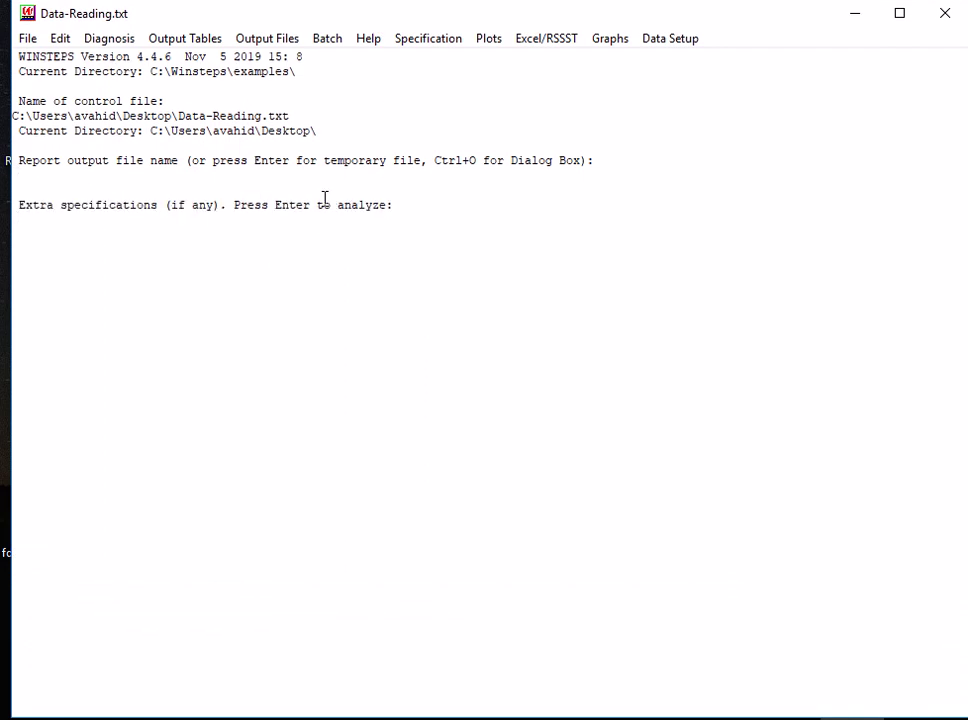
key(Return)
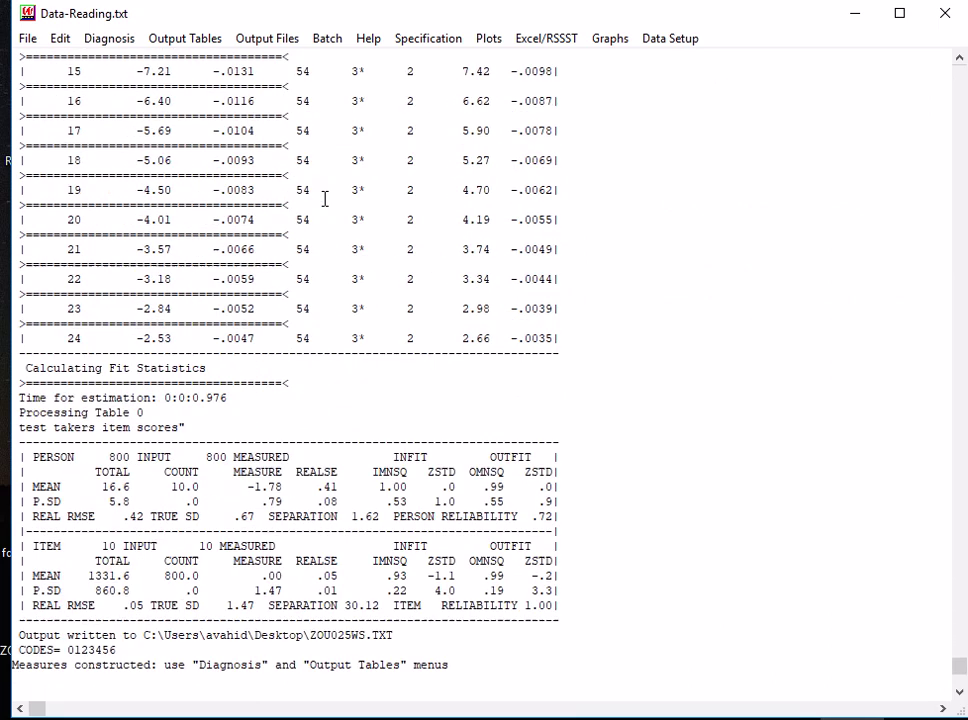
click(961, 277)
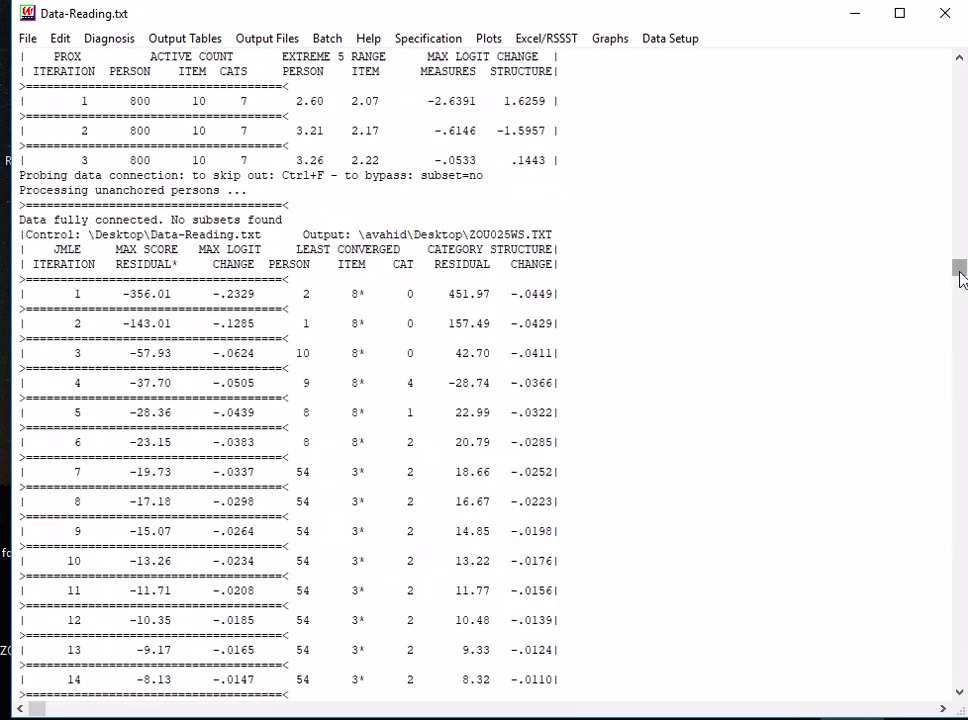
drag(961, 277, 961, 99)
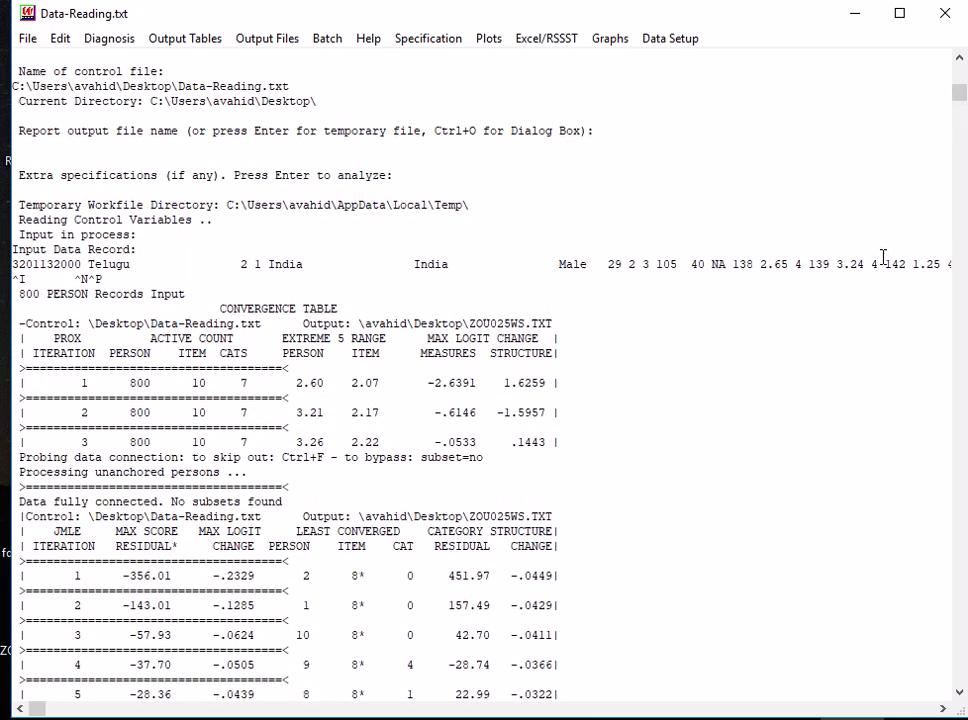
drag(963, 97, 960, 678)
scroll(725, 510, down, 1)
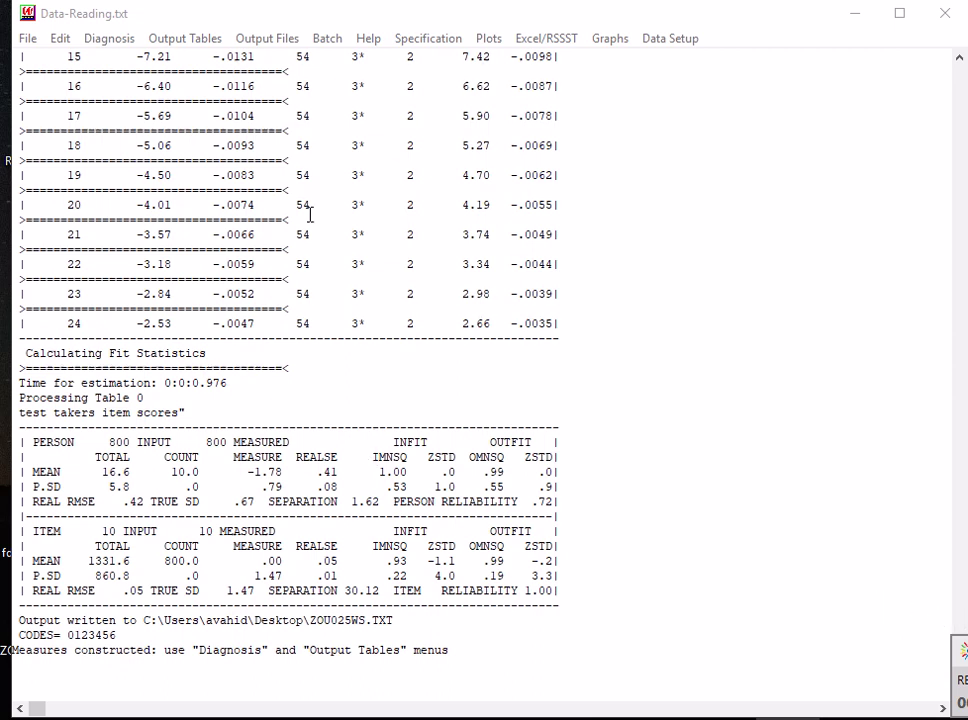
- Display the Winsteps Output Tables menu, which lists table 30 for item DIF between/within groups
right_click(784, 272)
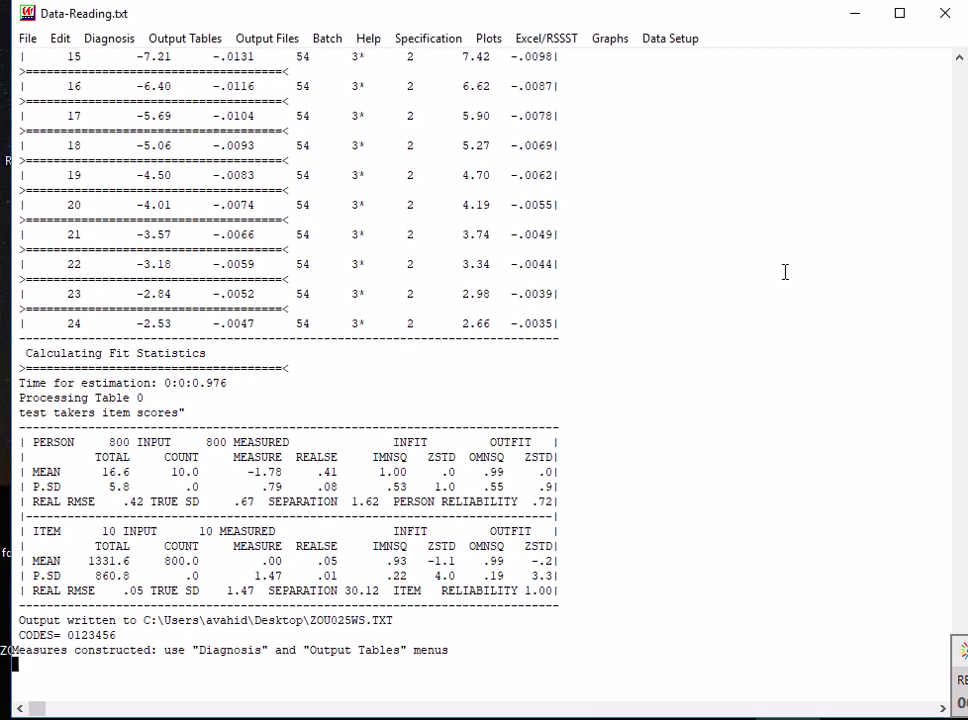
right_click(209, 307)
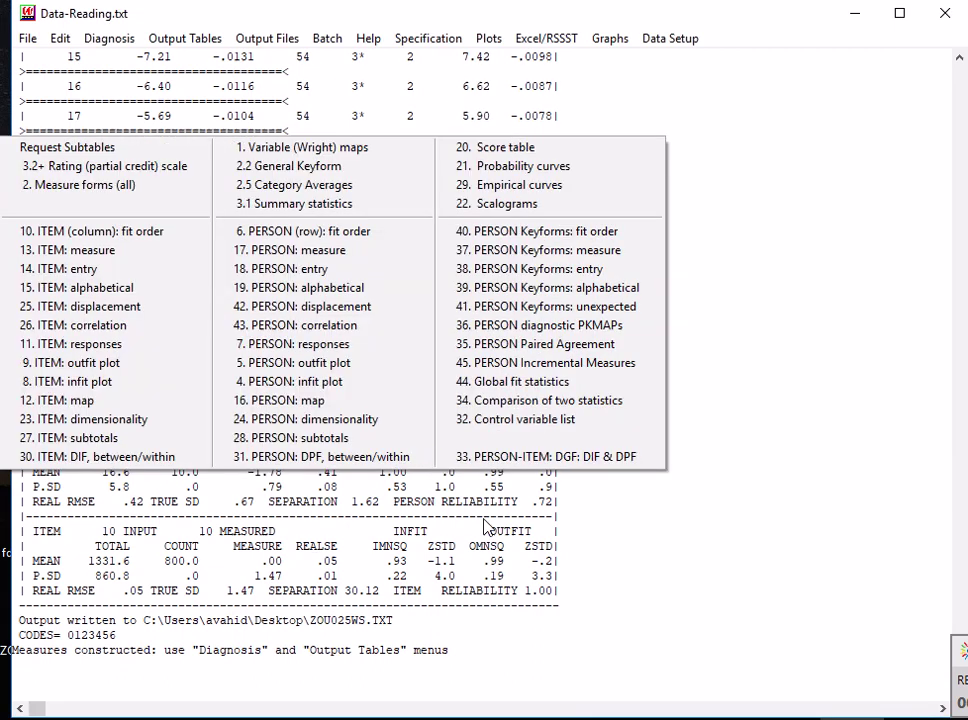
click(406, 218)
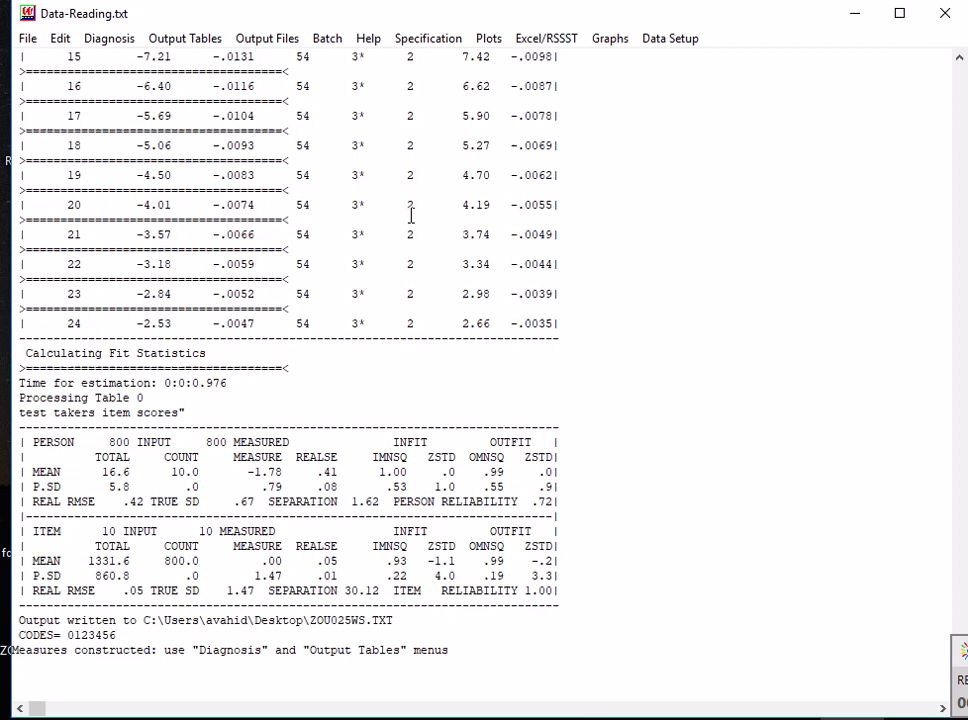
right_click(406, 218)
click(460, 389)
right_click(461, 391)
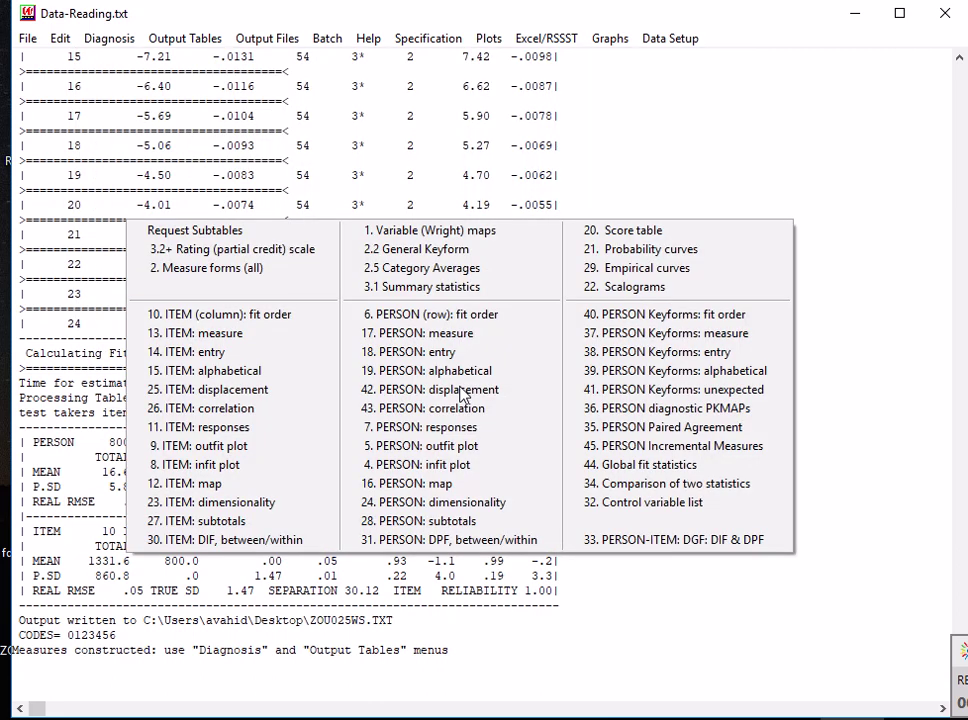
click(176, 541)
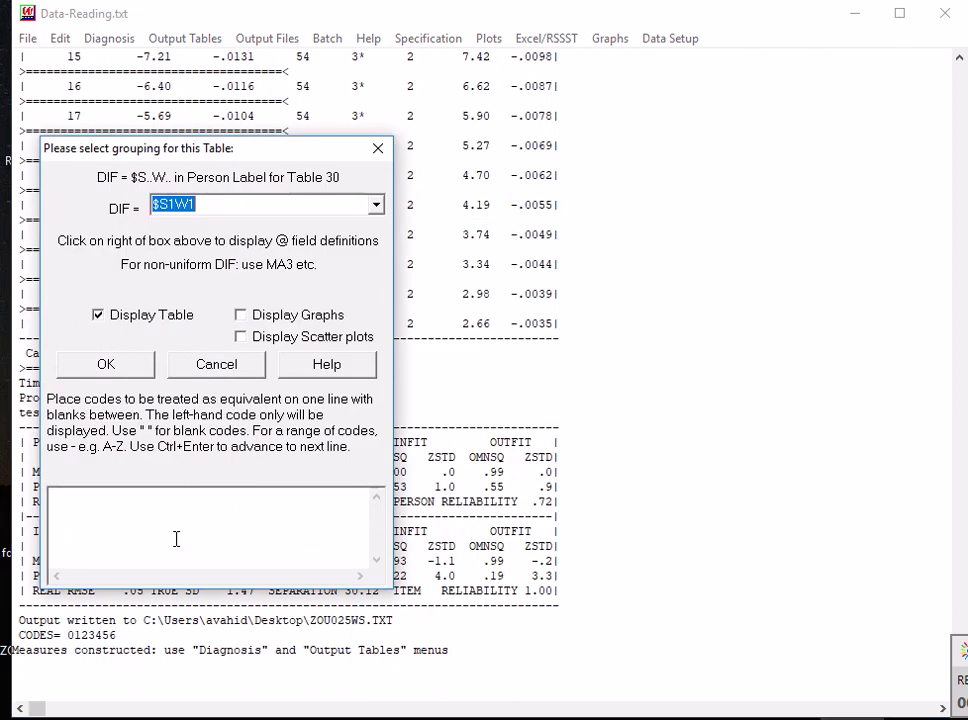
click(376, 207)
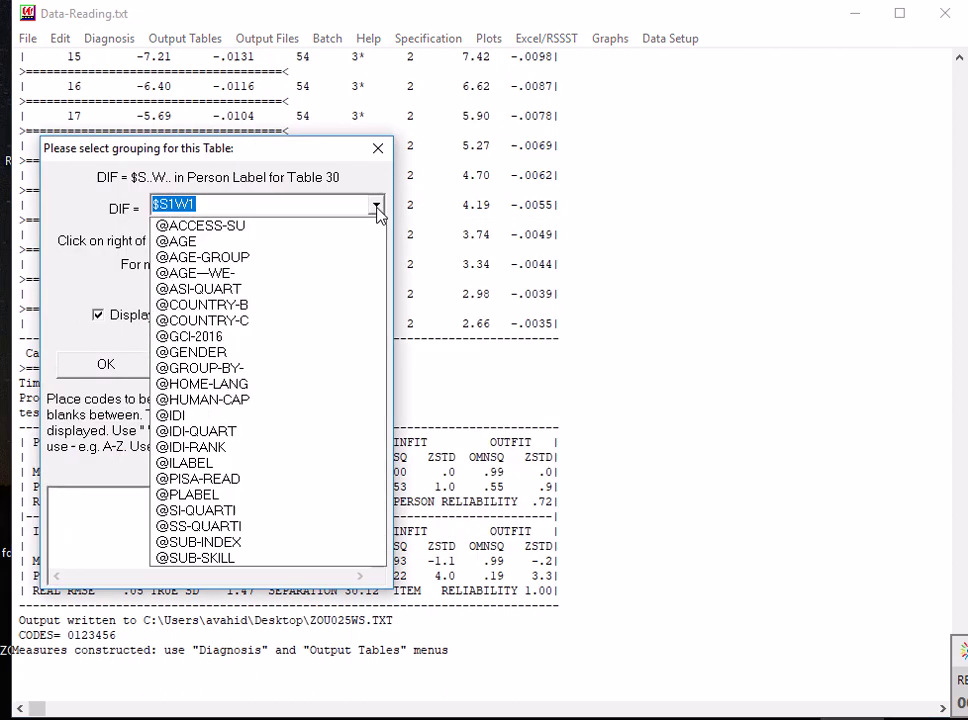
click(200, 360)
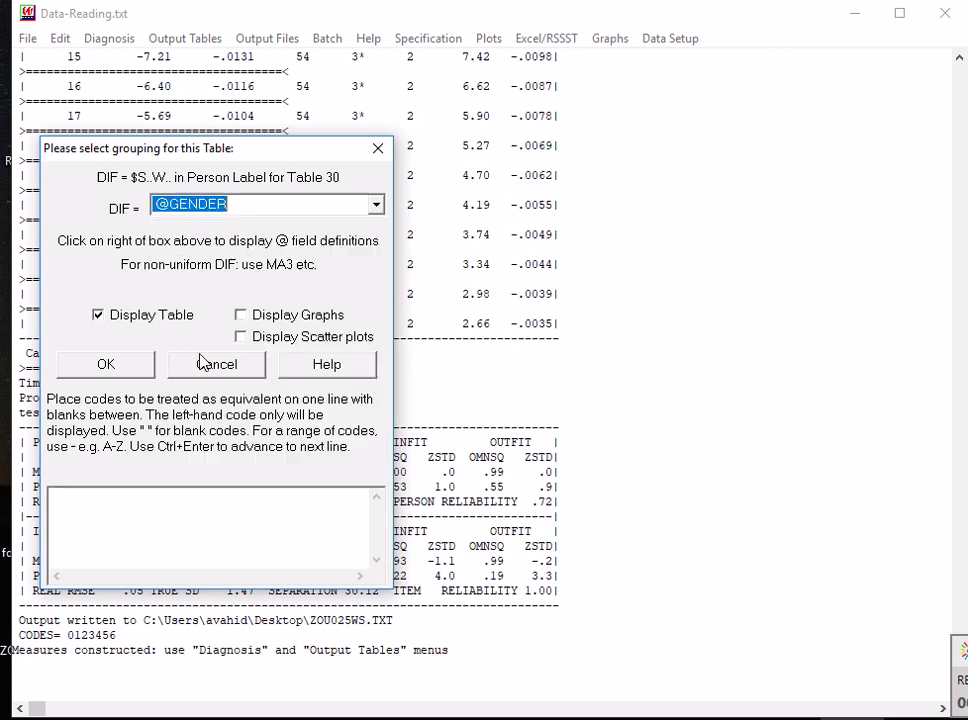
click(98, 318)
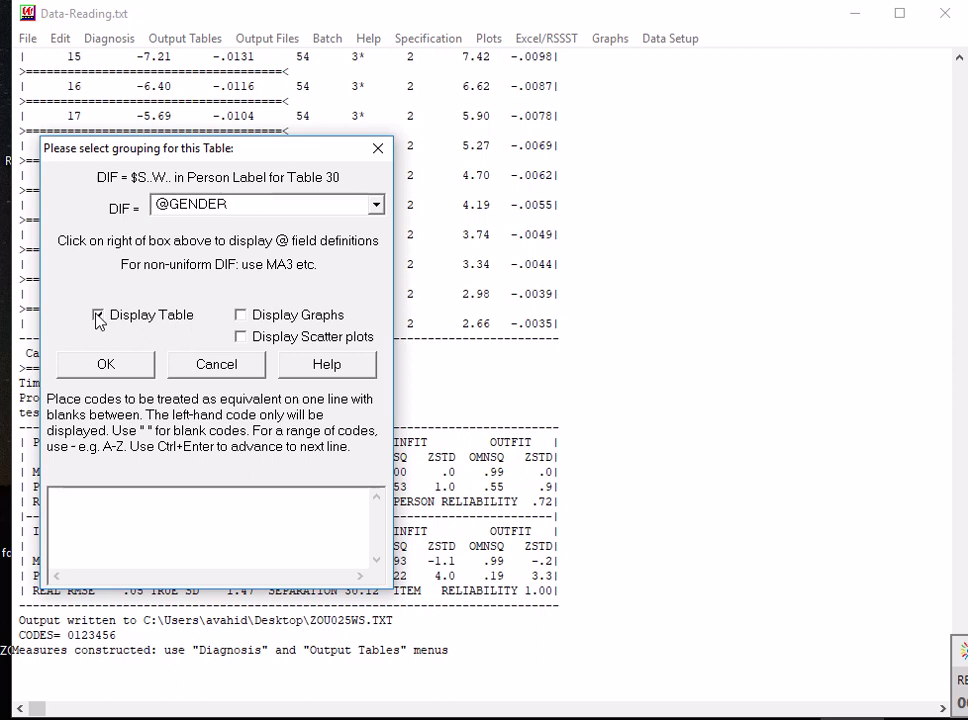
click(97, 316)
drag(229, 152, 398, 144)
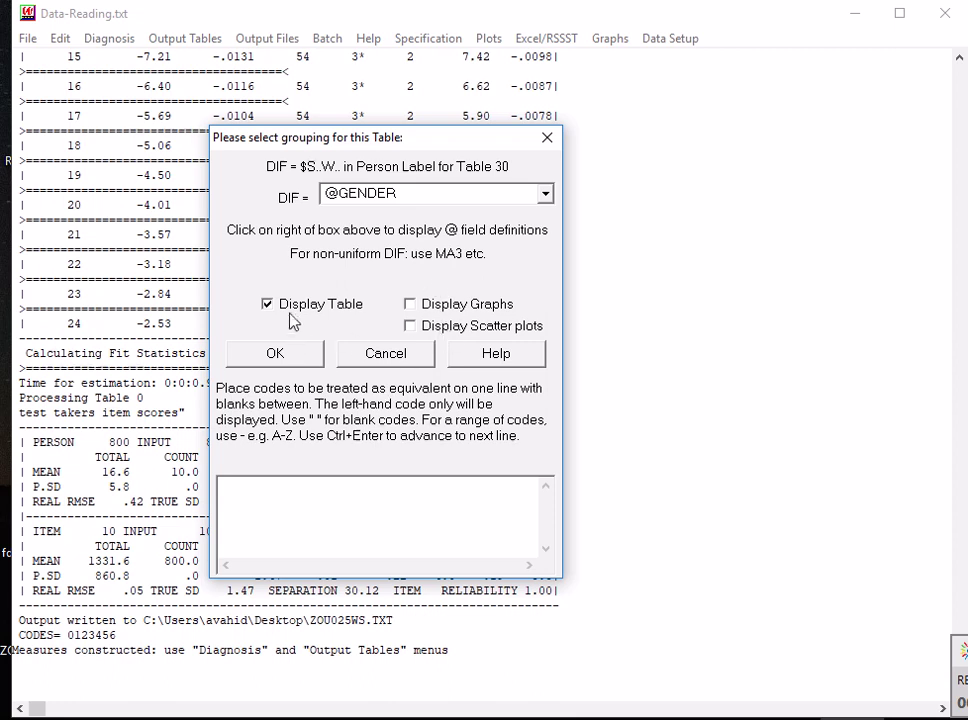
click(281, 356)
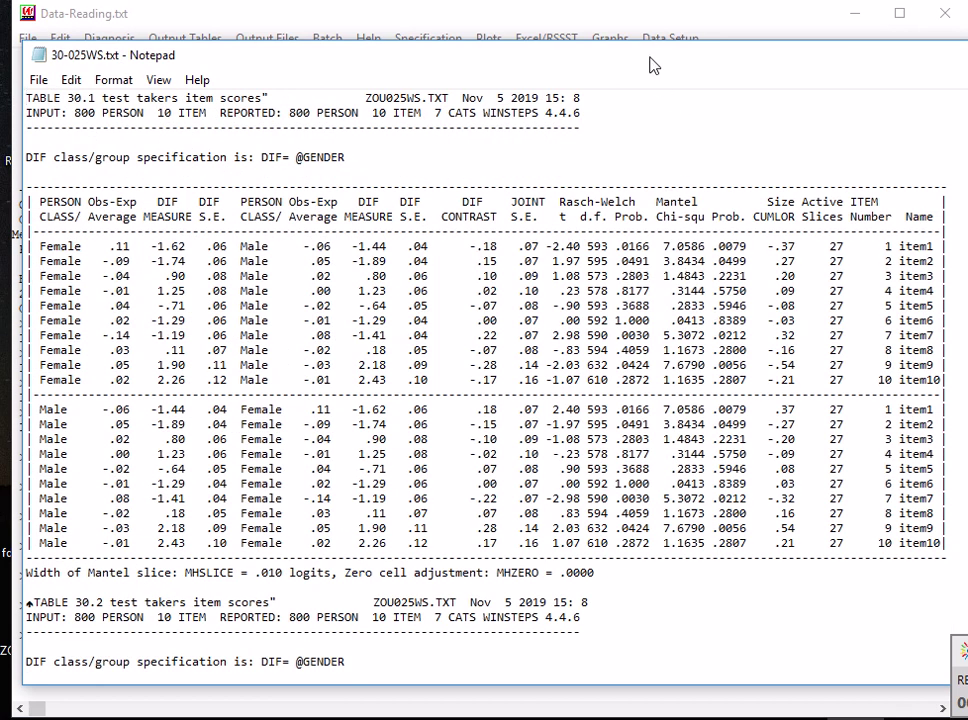
- Box the Female and Male class labels and frame Table 30.1's header and item1 row in green
drag(651, 67, 647, 36)
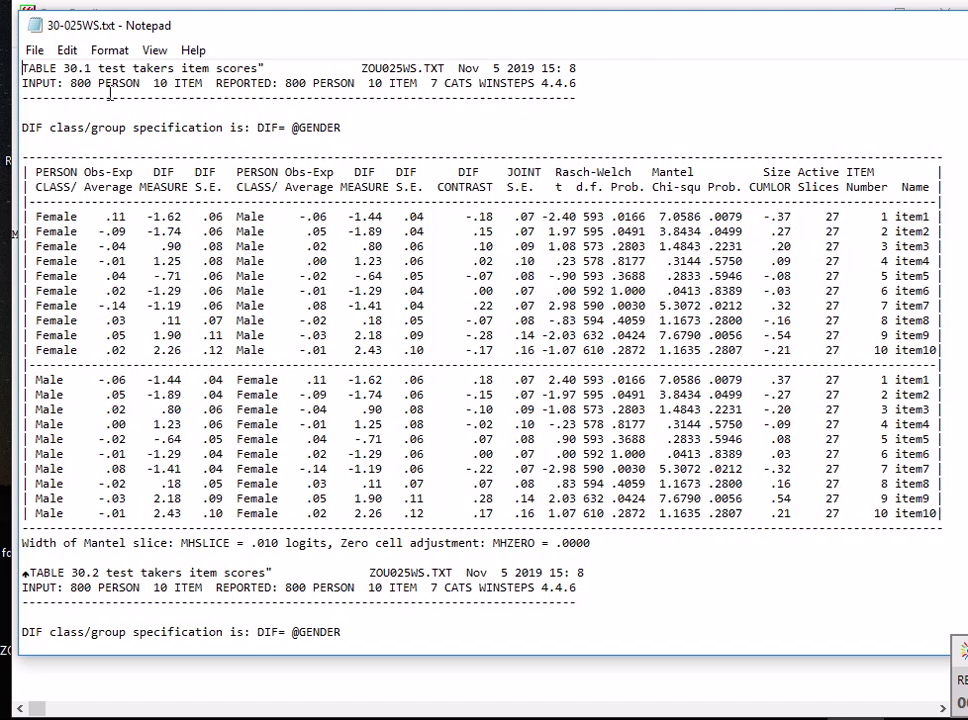
drag(60, 68, 92, 68)
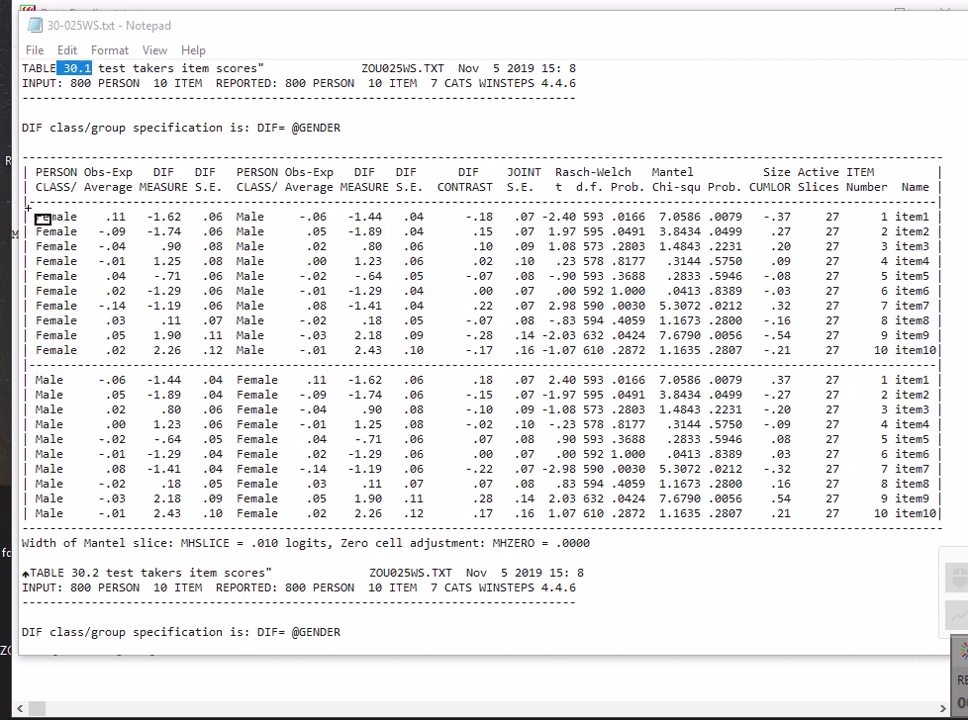
drag(28, 207, 74, 229)
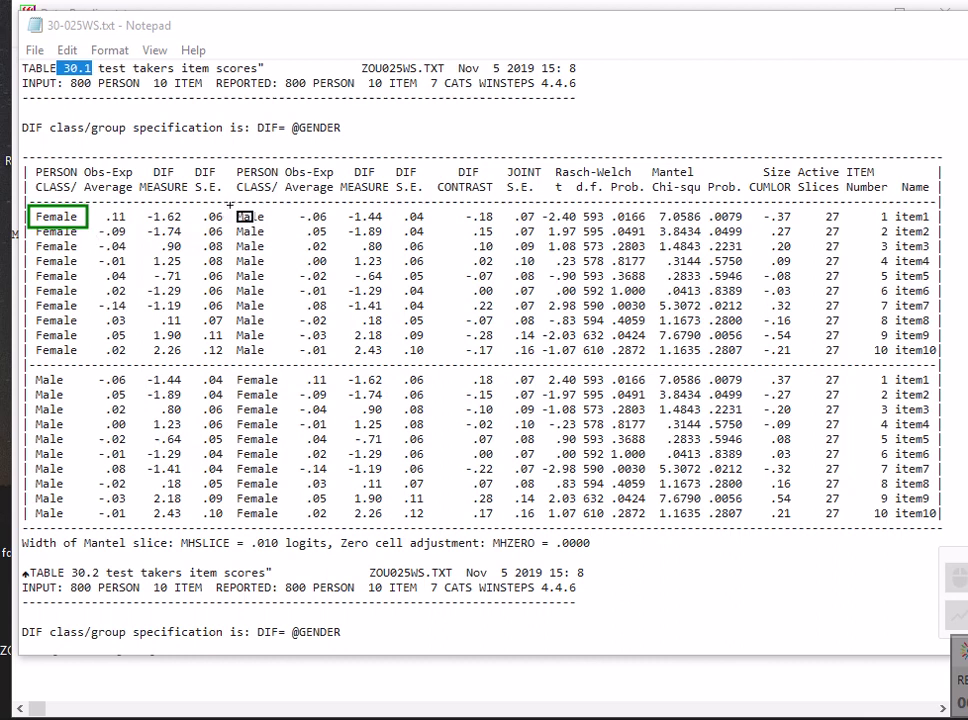
mouse_move(231, 204)
mouse_down()
mouse_move(247, 238)
mouse_move(272, 227)
mouse_up()
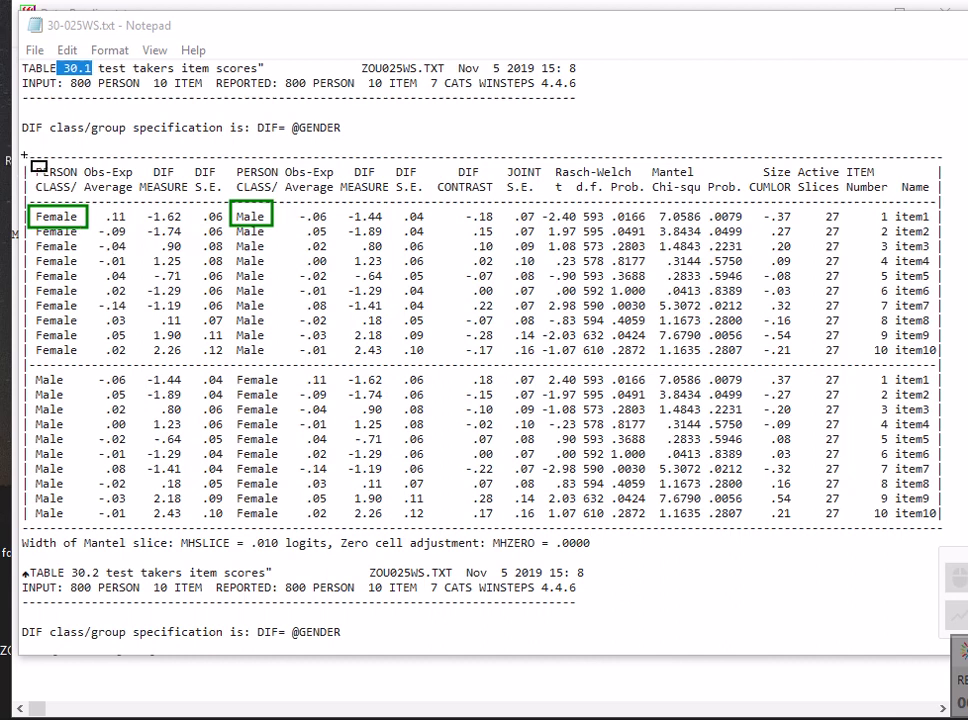
mouse_move(24, 155)
mouse_down()
mouse_move(300, 215)
mouse_move(945, 230)
mouse_move(960, 240)
mouse_up()
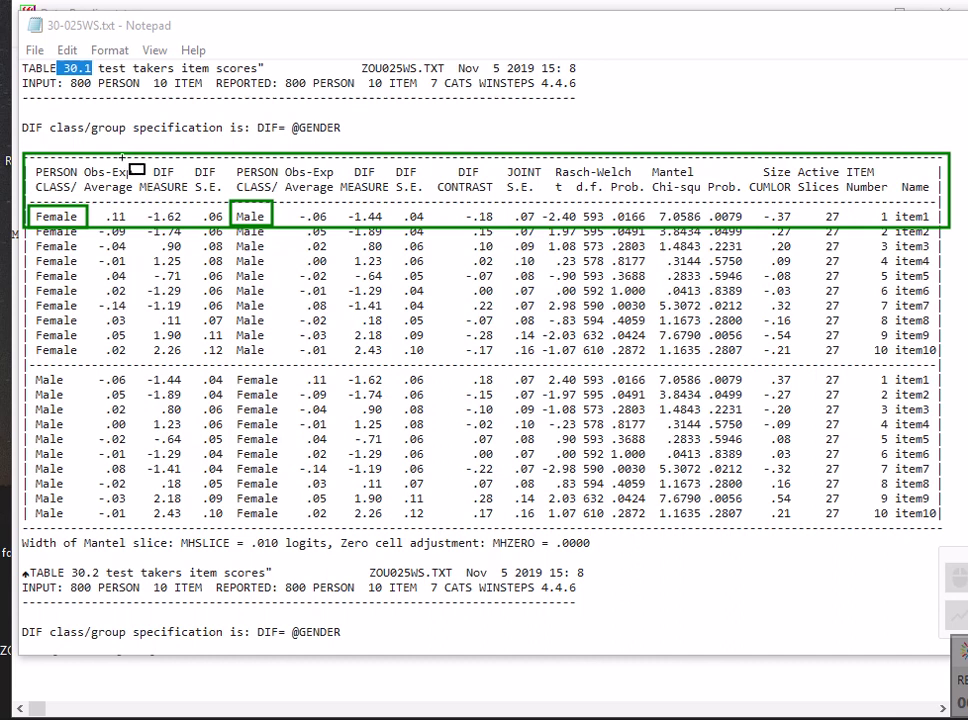
- Box the 800-person count and item1's Obs-Exp averages, .11 female and -.06 male, in green
drag(67, 75, 100, 92)
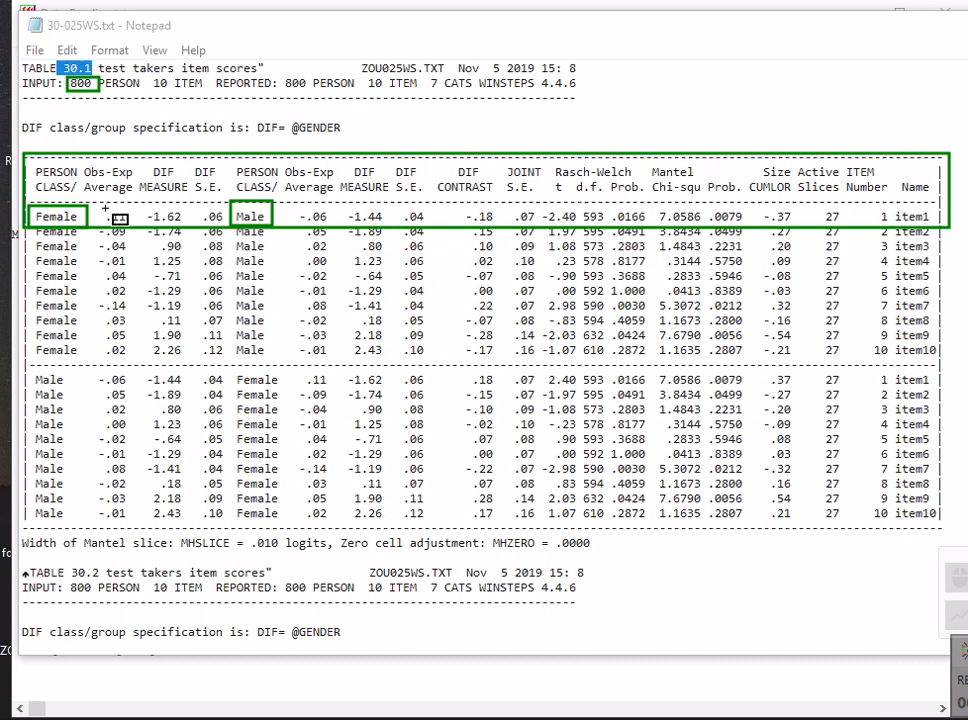
drag(104, 207, 131, 229)
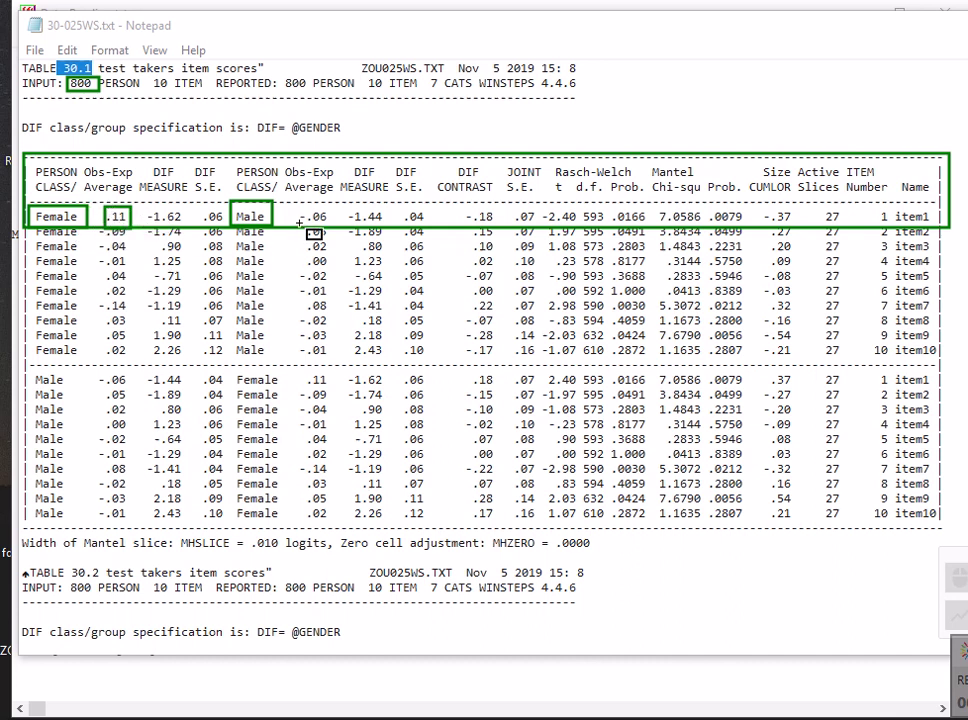
mouse_move(298, 201)
mouse_down()
mouse_move(304, 223)
mouse_move(333, 229)
mouse_up()
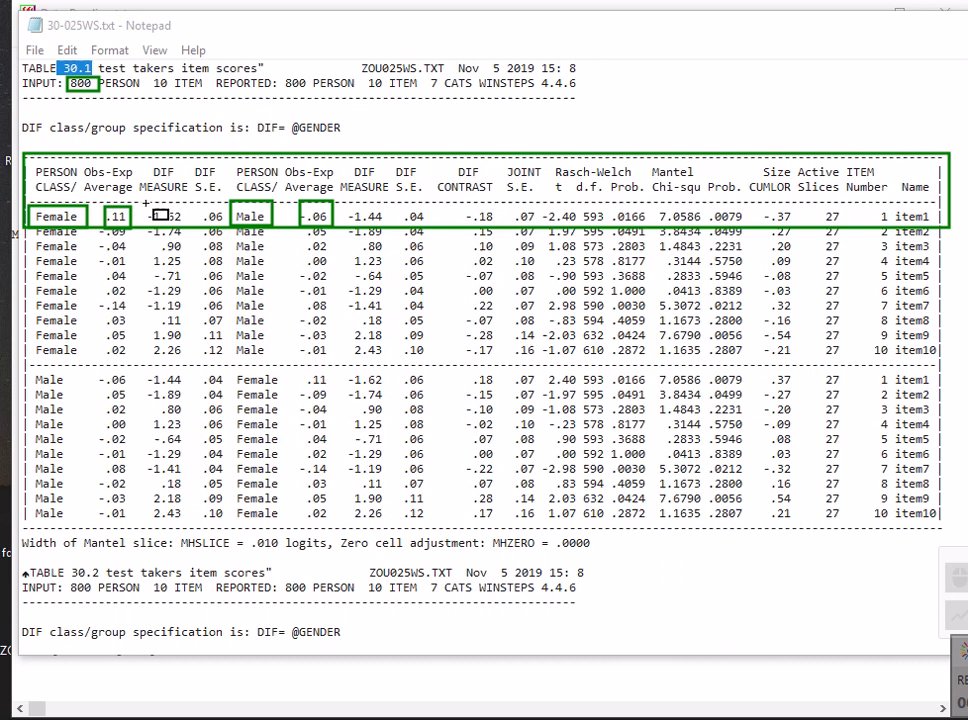
- Box -1.62, -1.44, -.18, .06, .04 and .07 in green, and the .0166 probability in red
drag(146, 200, 184, 229)
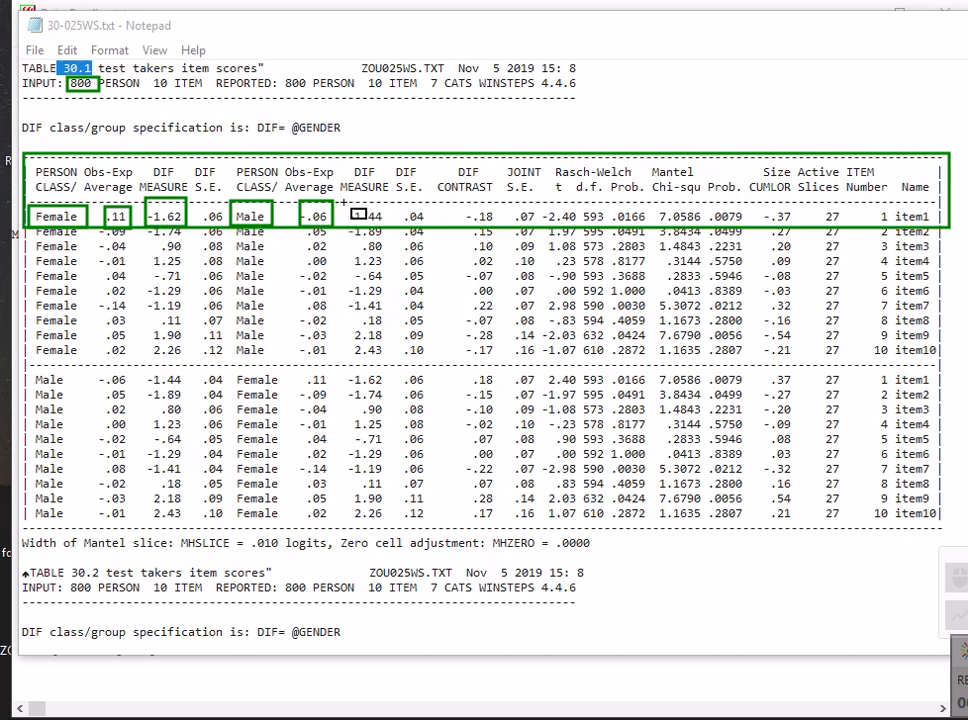
drag(345, 203, 389, 230)
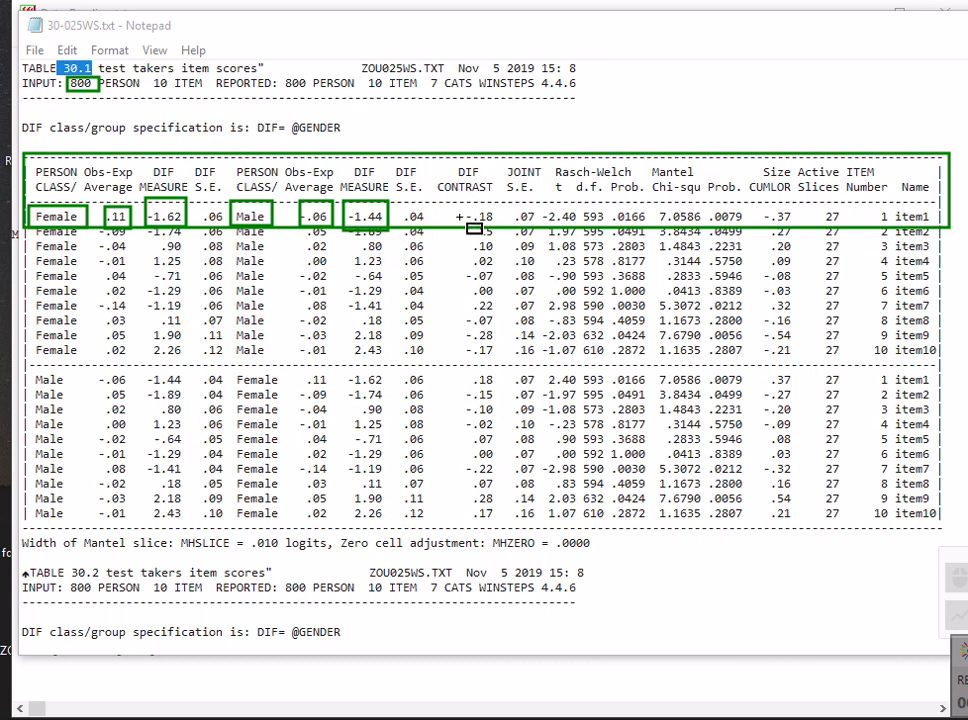
mouse_move(465, 204)
mouse_down()
mouse_move(469, 221)
mouse_move(497, 229)
mouse_up()
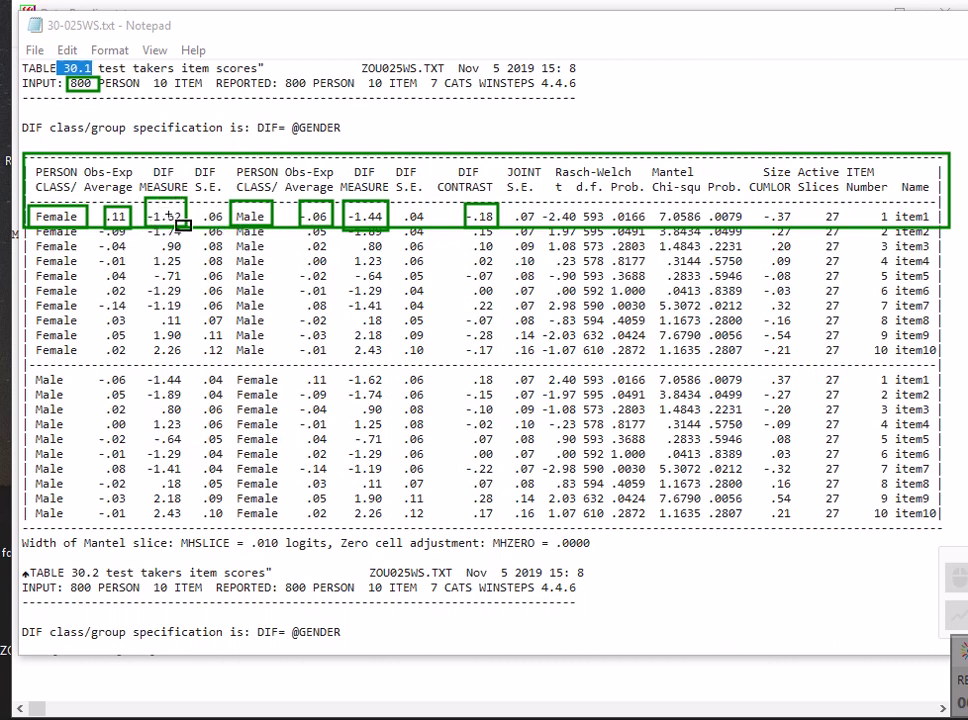
drag(197, 203, 221, 226)
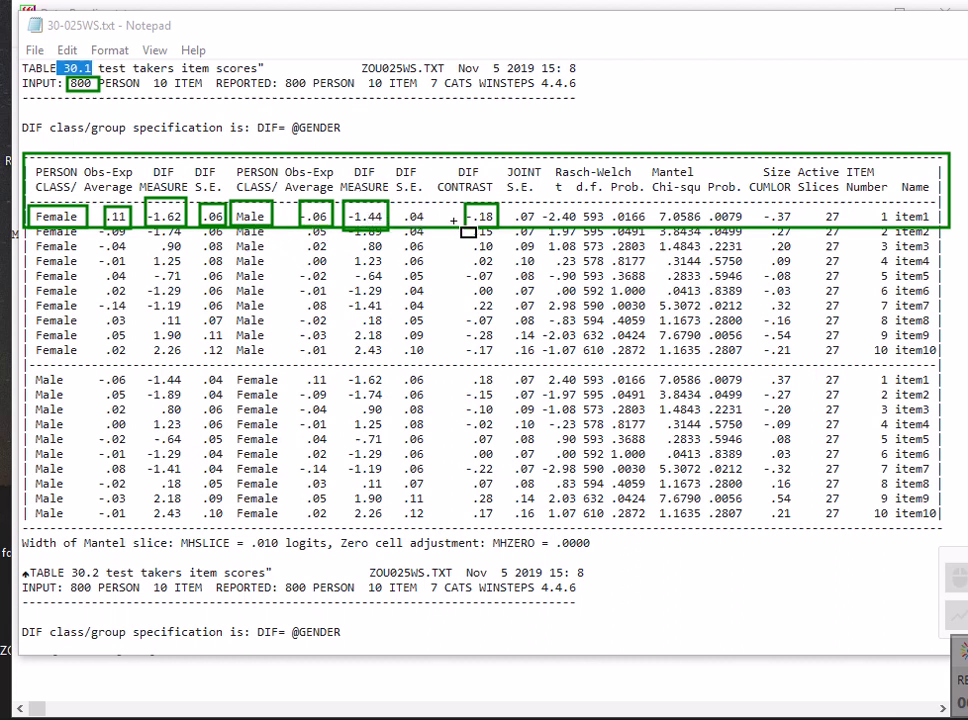
drag(399, 204, 433, 227)
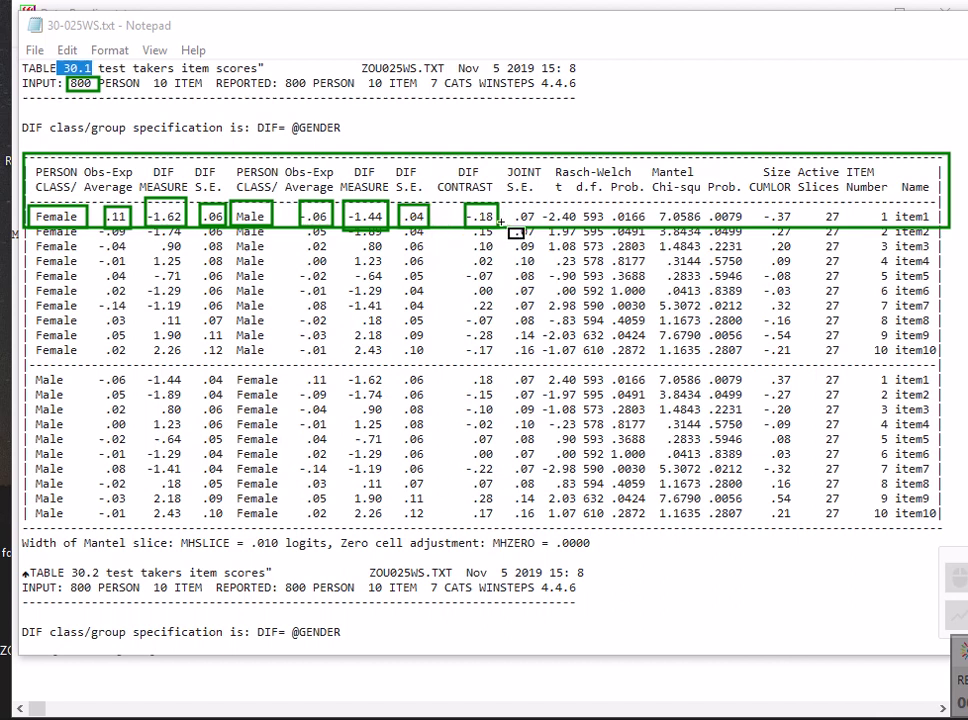
drag(513, 209, 538, 225)
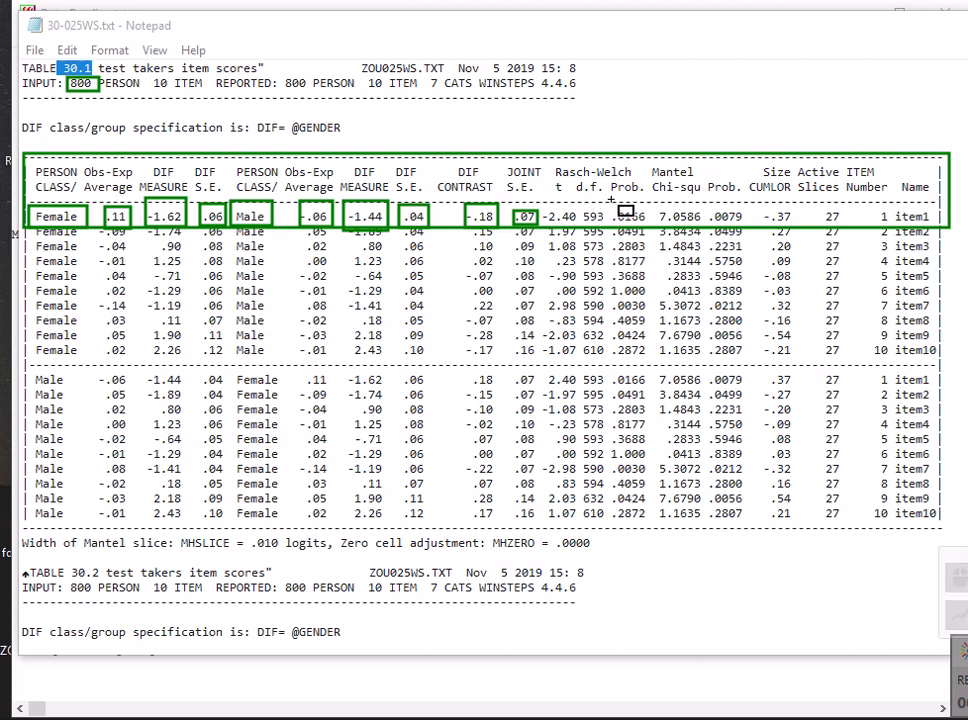
mouse_move(609, 199)
mouse_down()
mouse_move(620, 222)
mouse_move(647, 230)
mouse_up()
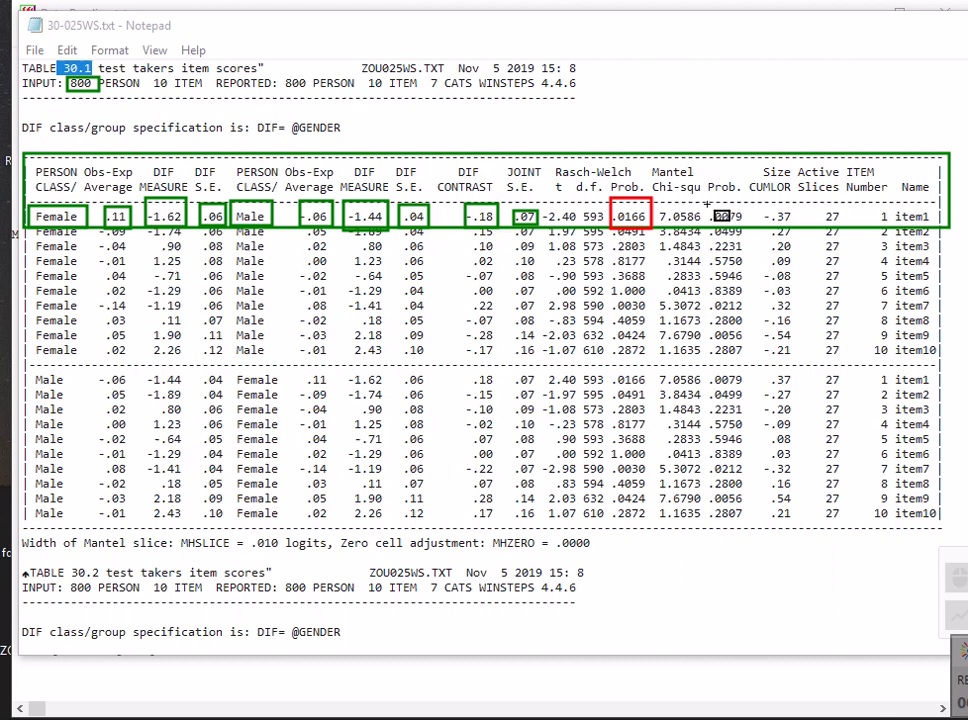
- Outline item1's Mantel probability .0079, the Mantel column header and CUMLOR size -.37 in red
mouse_move(706, 200)
mouse_down()
mouse_move(745, 215)
mouse_move(747, 229)
mouse_up()
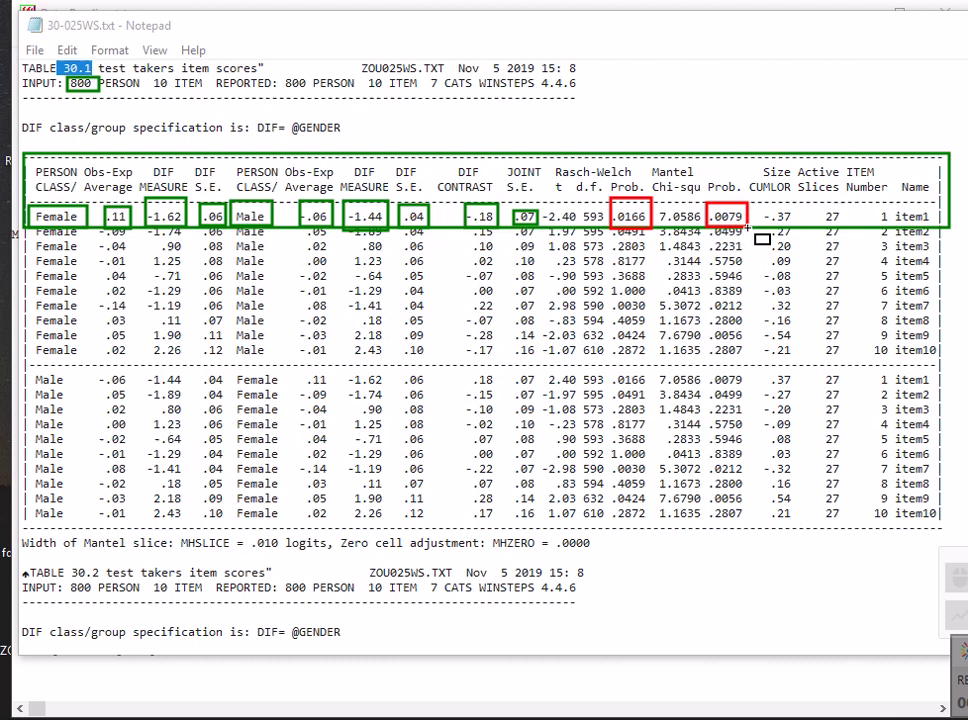
mouse_move(646, 155)
mouse_down()
mouse_move(676, 187)
mouse_move(745, 201)
mouse_up()
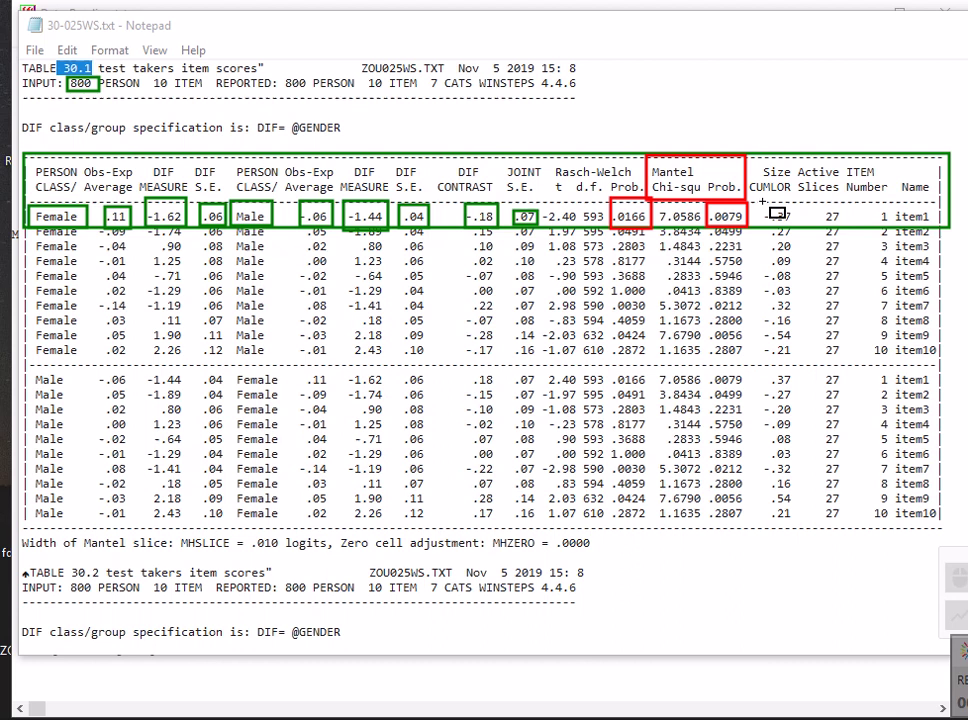
mouse_move(763, 202)
mouse_down()
mouse_move(780, 222)
mouse_move(807, 225)
mouse_move(797, 229)
mouse_up()
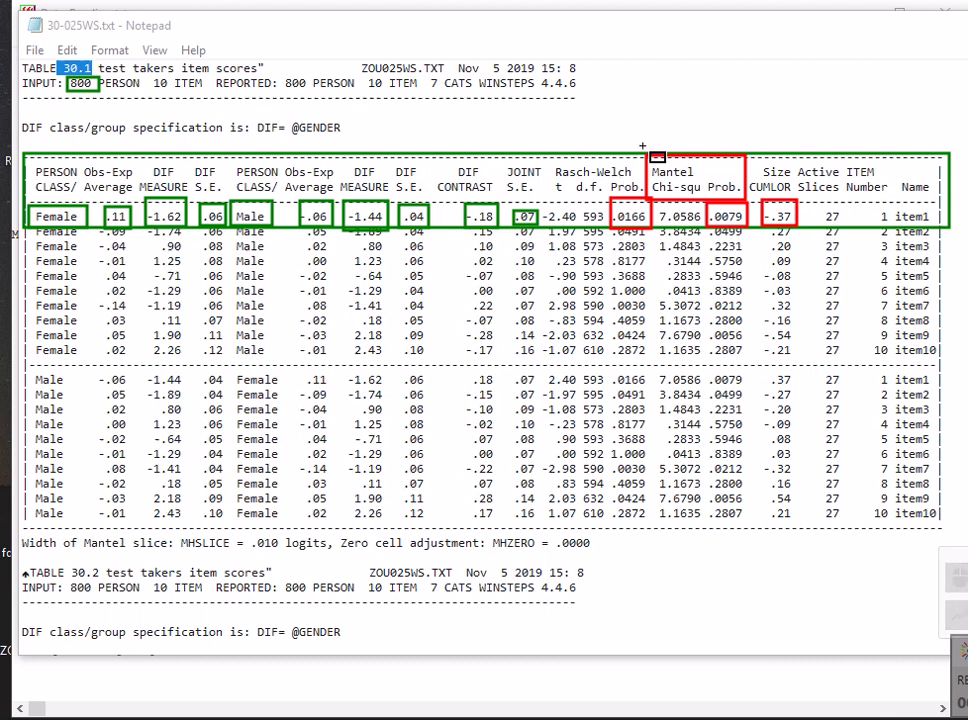
- Write 1, 2 and 3 in green above the Prob., Mantel and Size columns, erasing a stray mark
drag(622, 125, 622, 147)
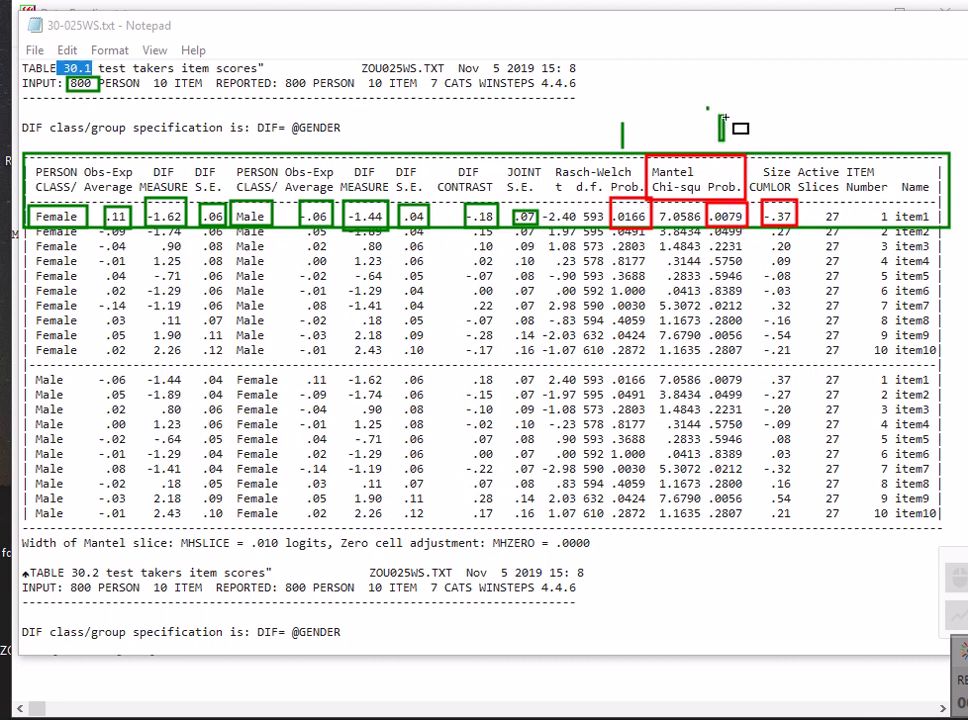
drag(721, 139, 731, 125)
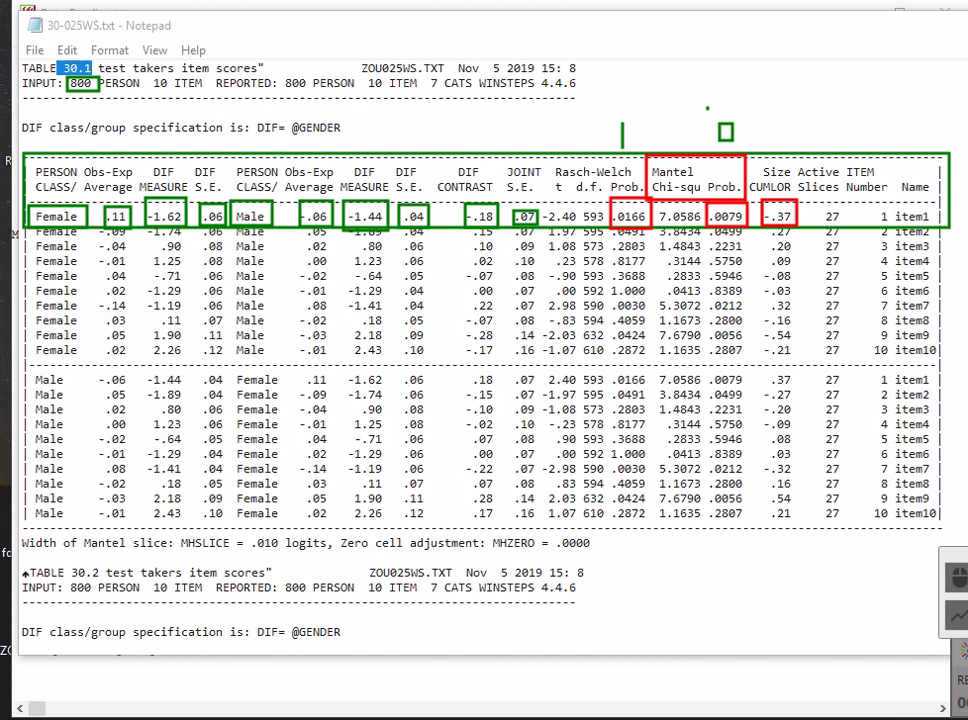
click(726, 133)
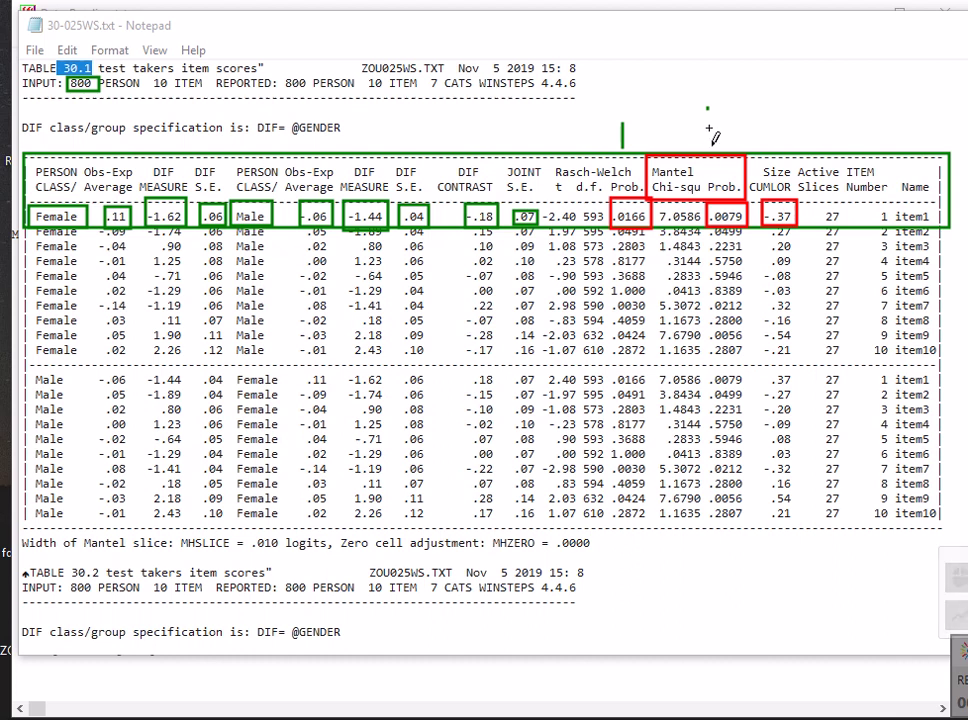
mouse_move(706, 130)
mouse_down()
mouse_move(722, 138)
mouse_move(713, 150)
mouse_move(726, 142)
mouse_up()
mouse_move(775, 117)
mouse_down()
mouse_move(787, 124)
mouse_move(772, 142)
mouse_up()
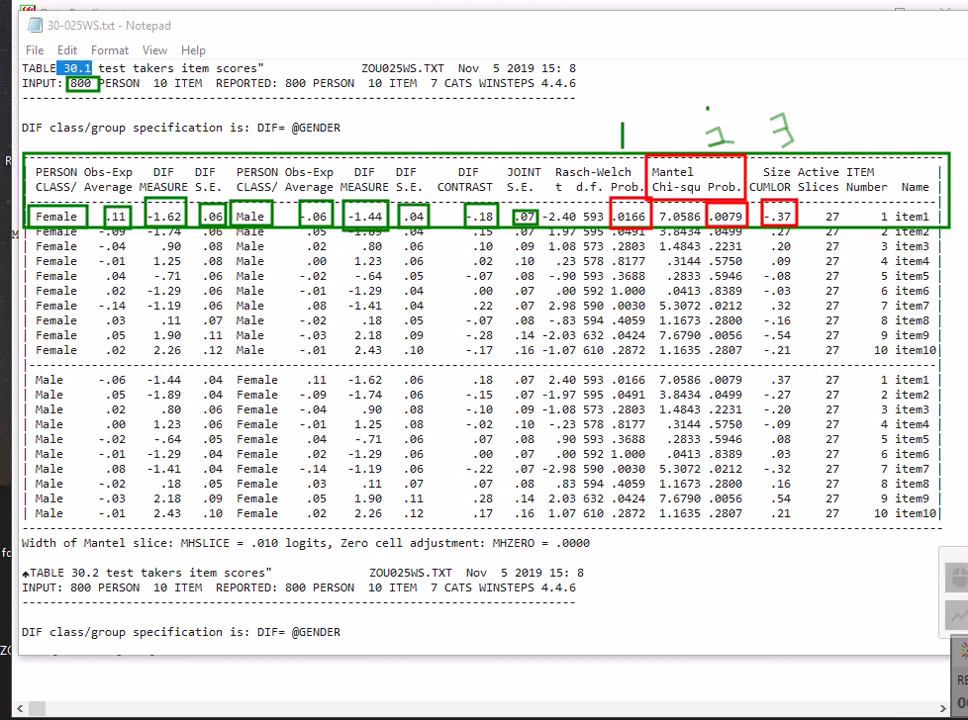
- Switch to the rating-quality review article in Chrome and clear all screen annotations
key(alt+Tab)
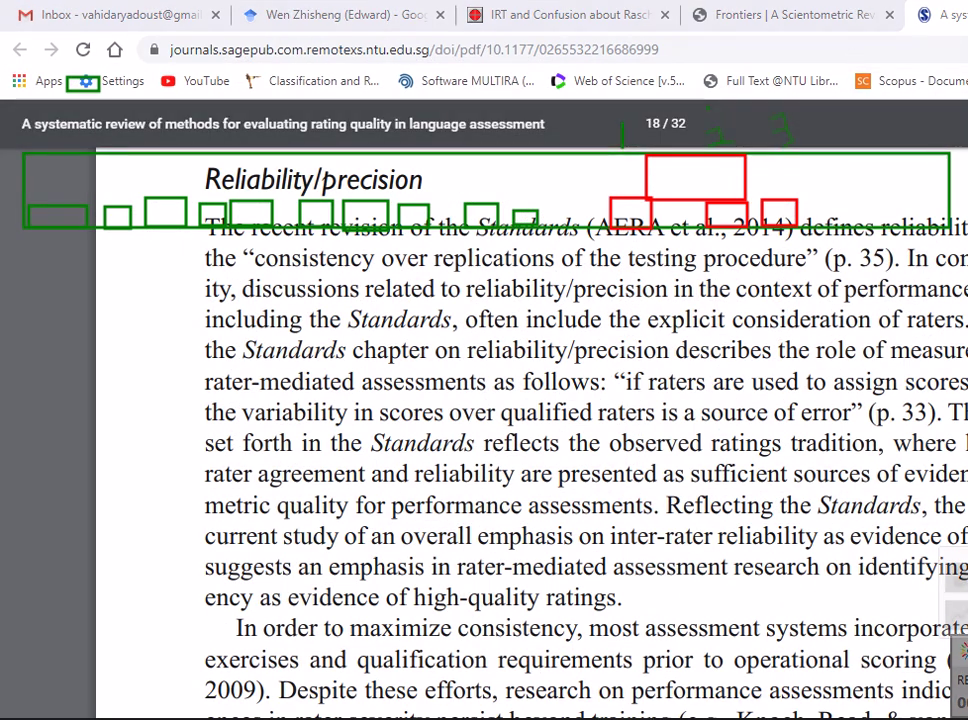
key(ctrl+shift+c)
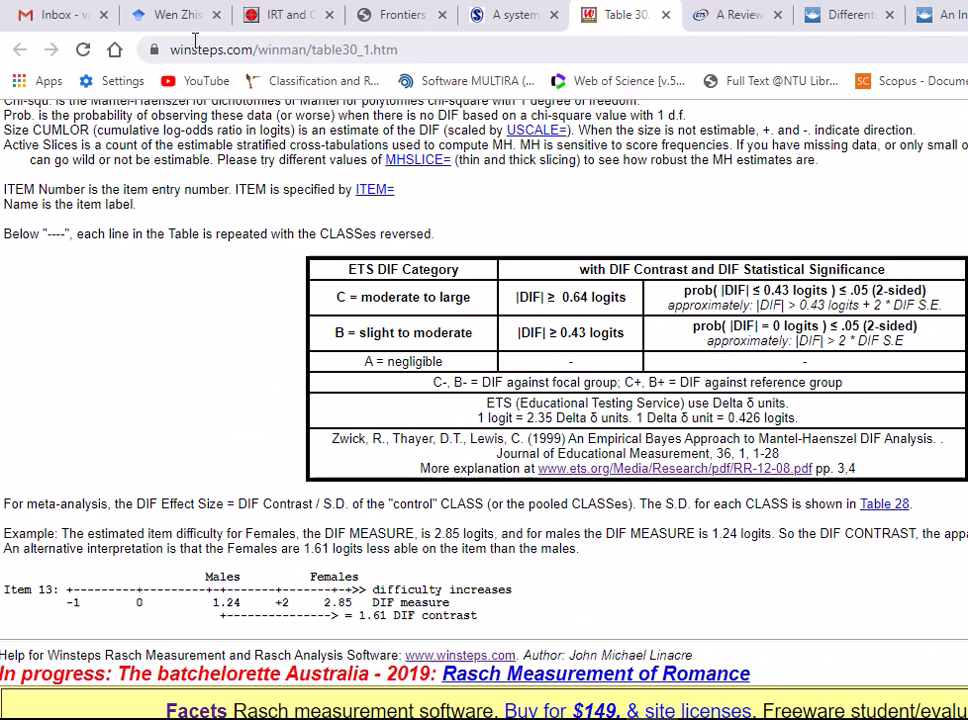
scroll(725, 560, down, 2)
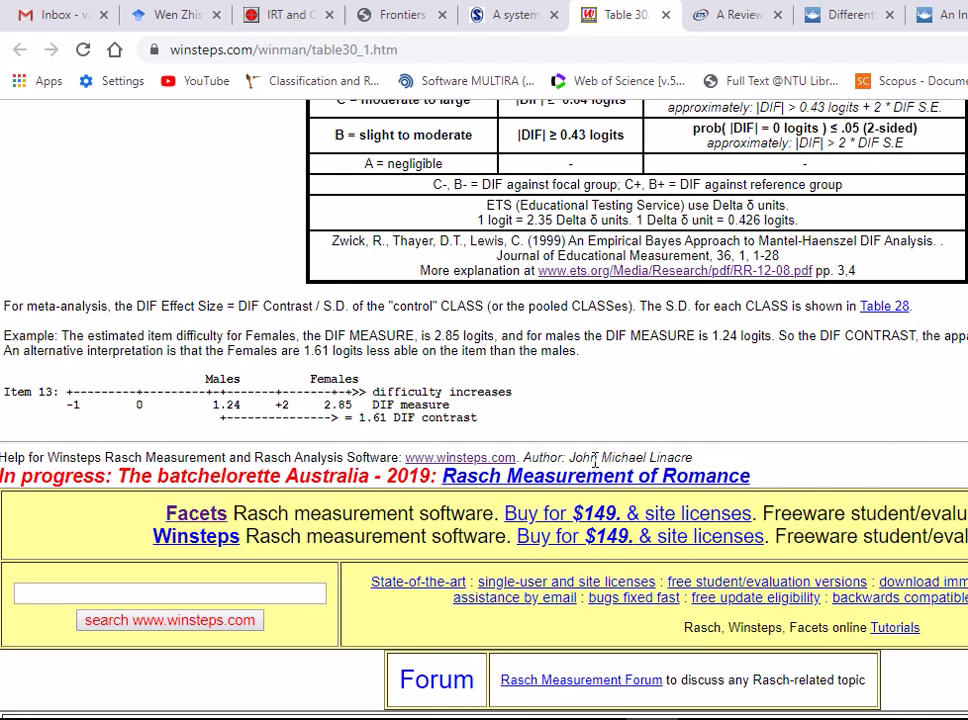
scroll(750, 443, up, 2)
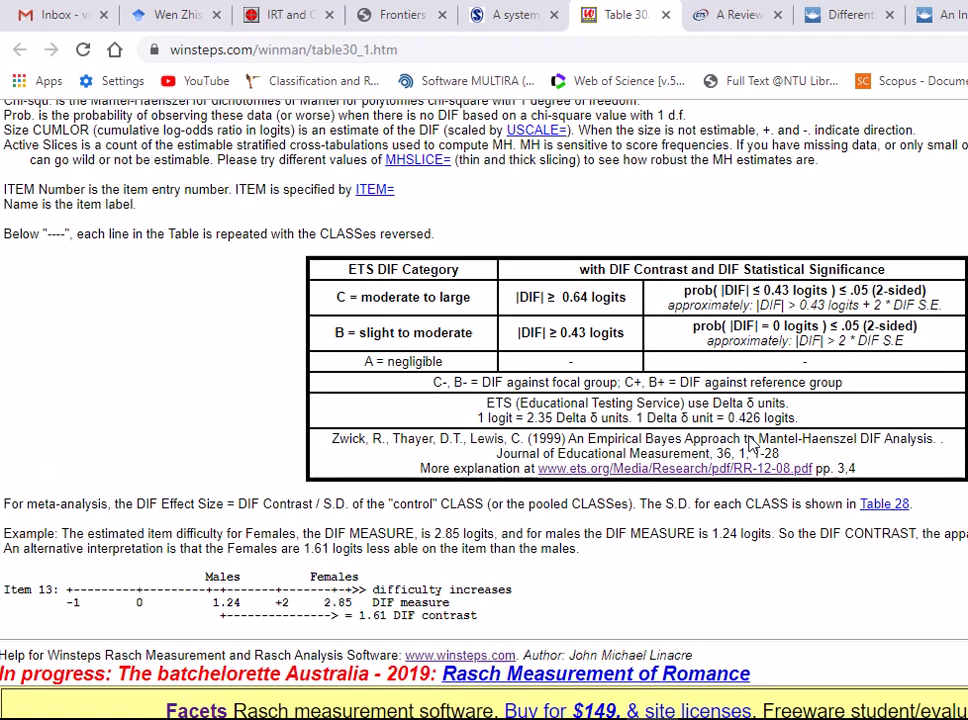
scroll(754, 412, down, 1)
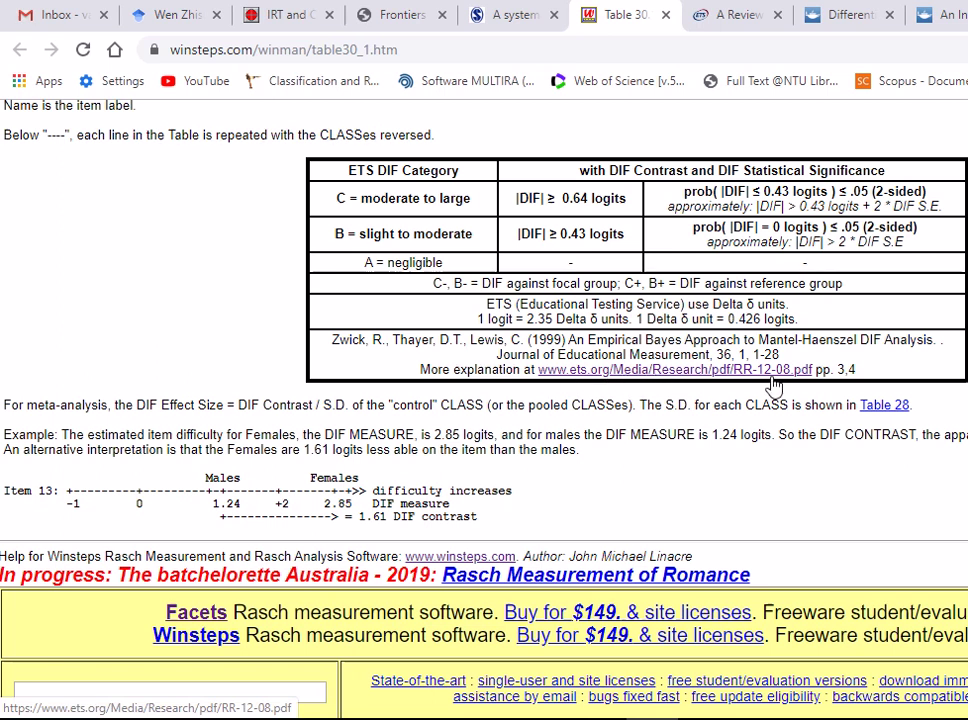
- Glance at the ETS DIF procedures PDF, then return to the Winsteps Table 30 help page
click(727, 12)
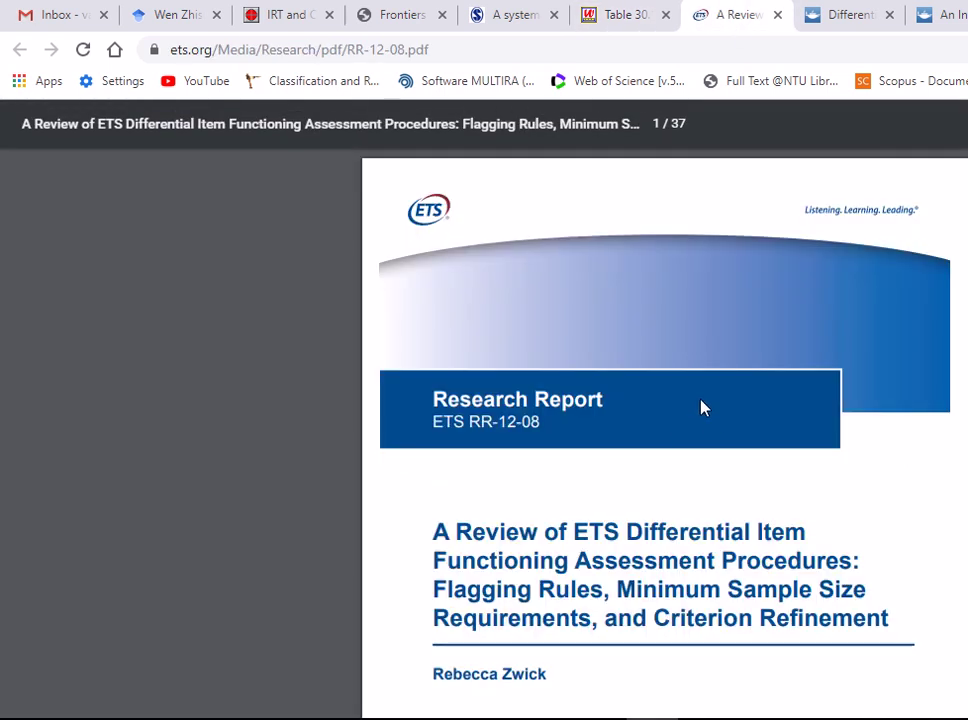
scroll(678, 440, down, 5)
click(629, 12)
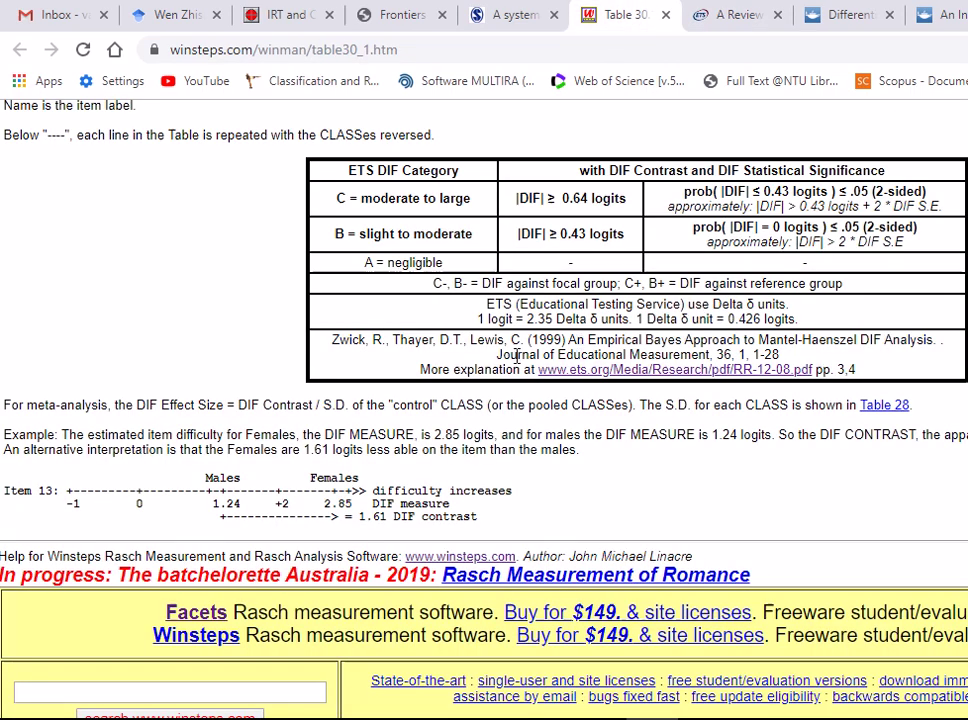
drag(510, 354, 725, 355)
click(500, 340)
scroll(458, 309, up, 2)
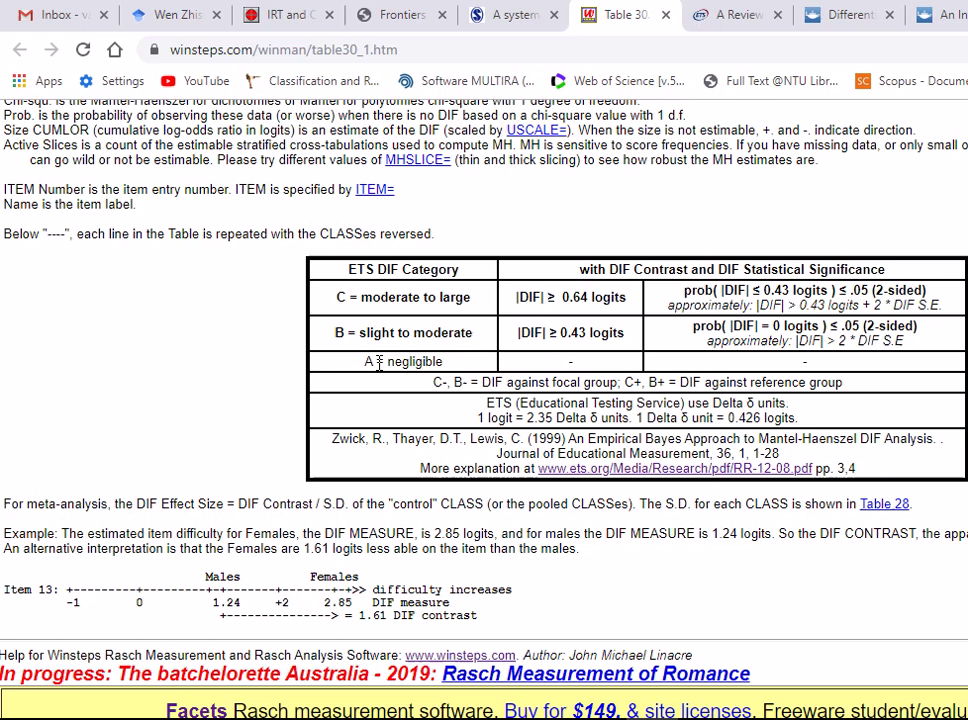
- Highlight the A, B and C ETS DIF category definitions, then bring up the ETS review PDF
drag(366, 362, 603, 365)
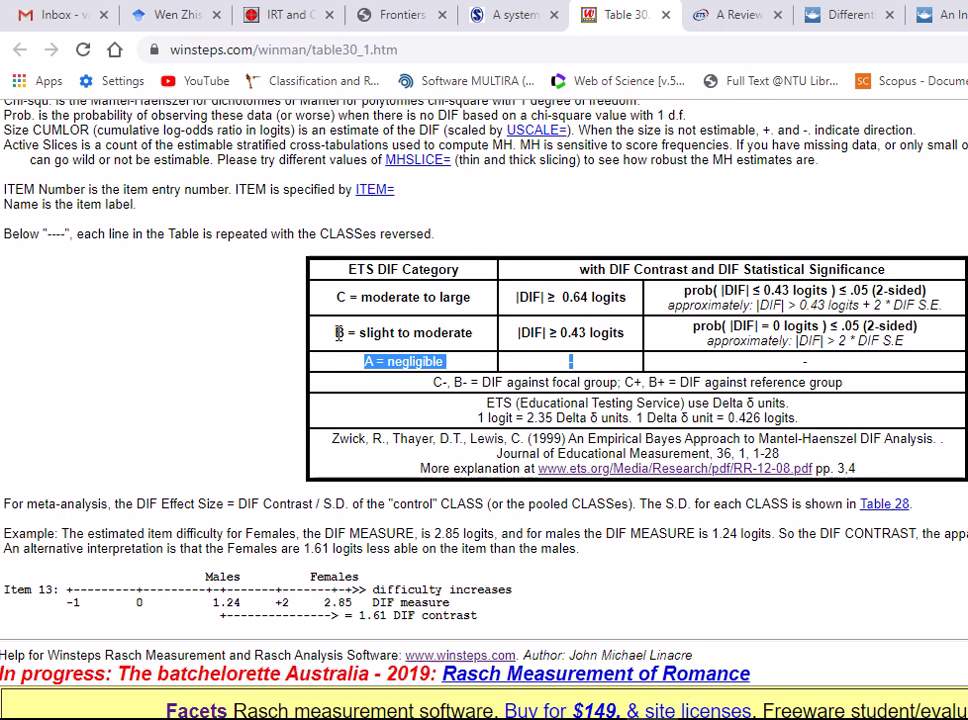
drag(338, 332, 472, 337)
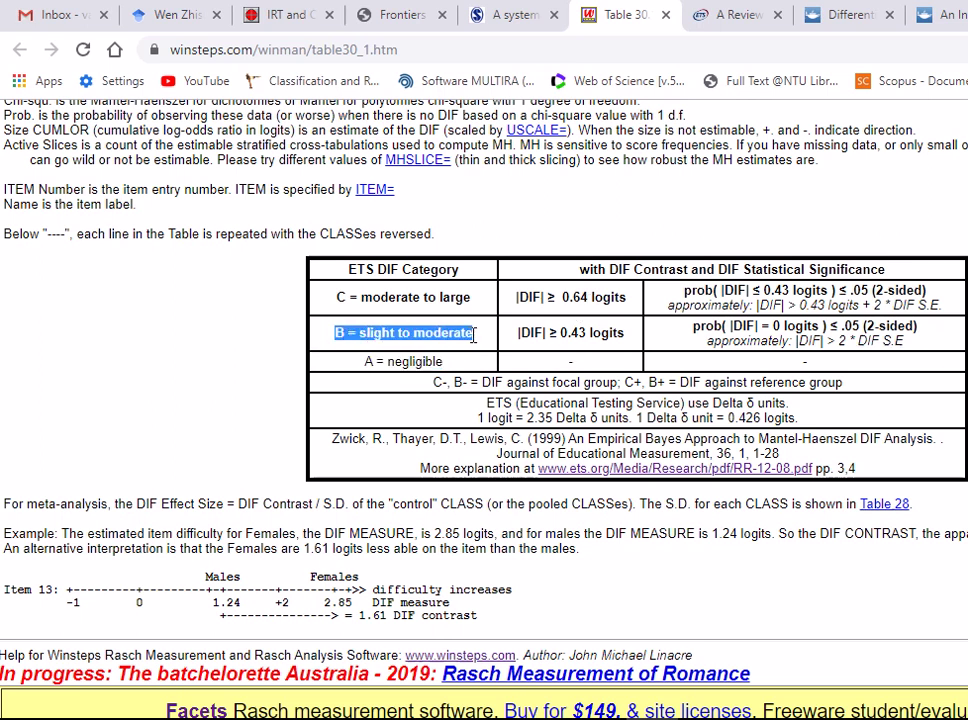
click(364, 301)
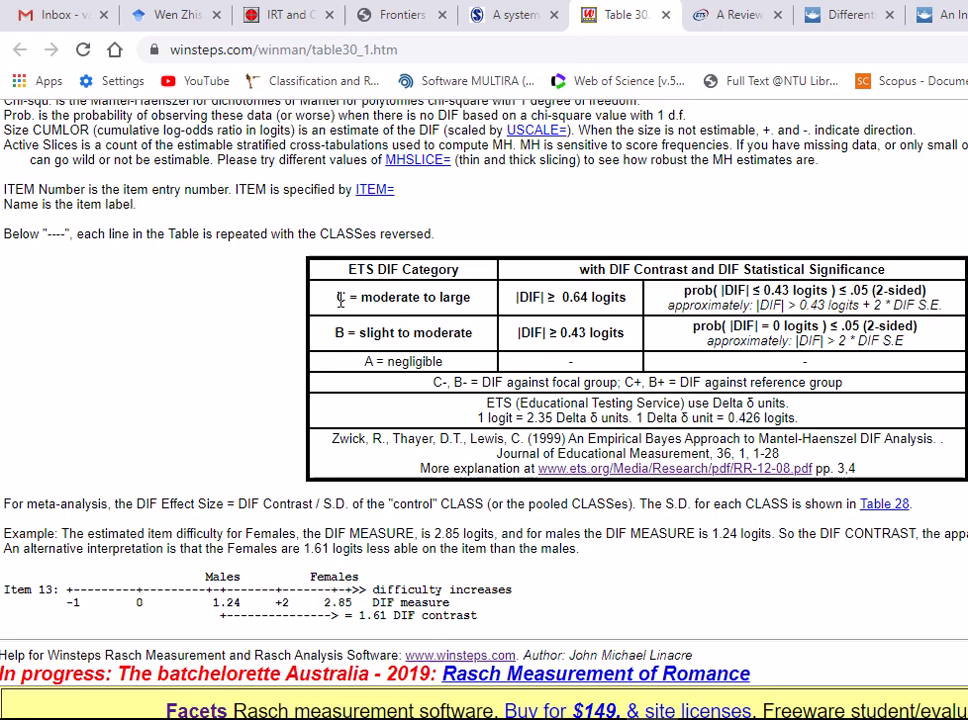
triple_click(354, 301)
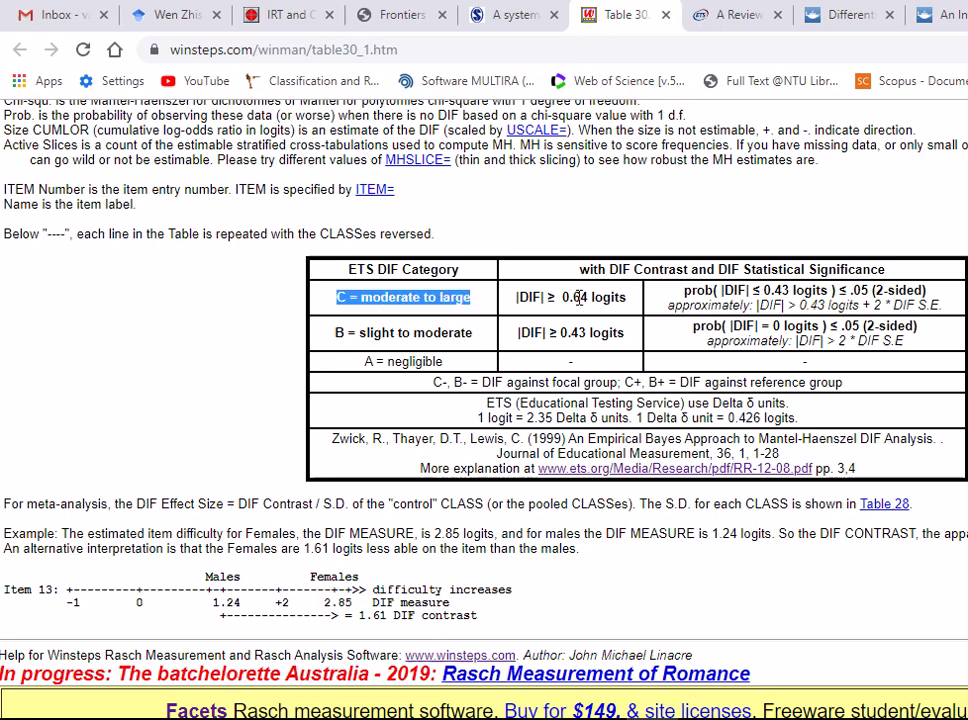
click(440, 299)
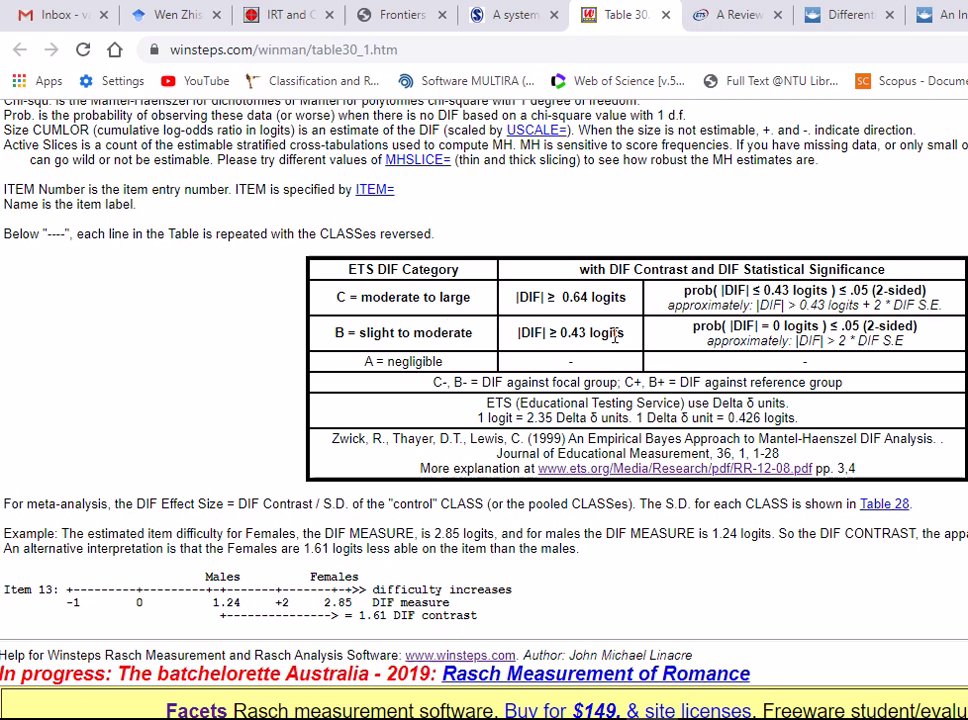
click(740, 22)
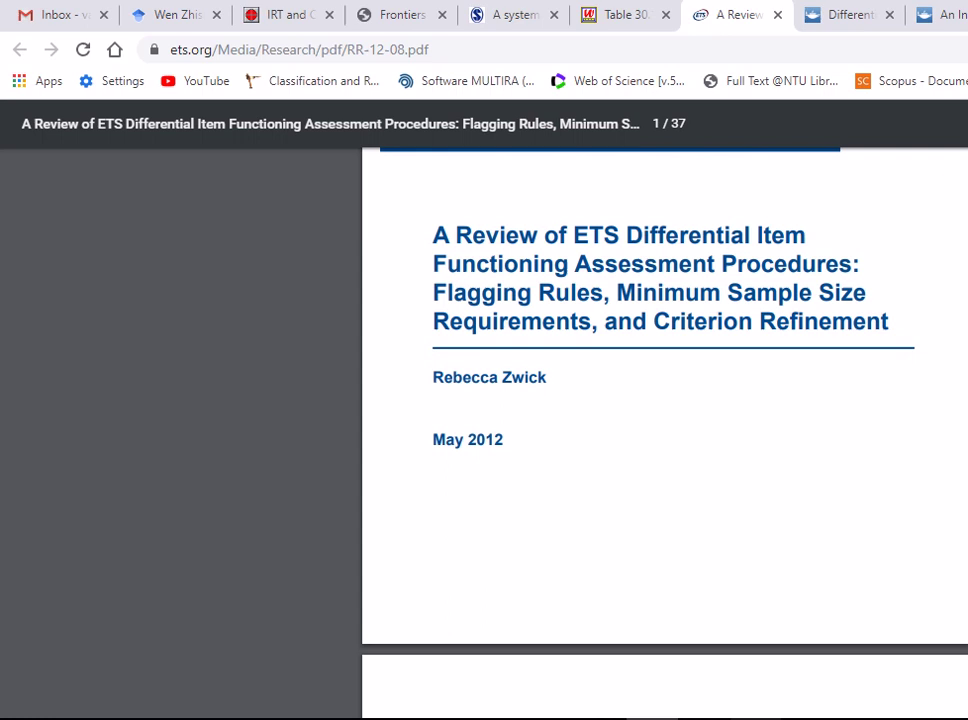
- Box the Rasch-Welch and Mantel Prob. columns, the CUMLOR column and item9's .54 value in Notepad
click(840, 665)
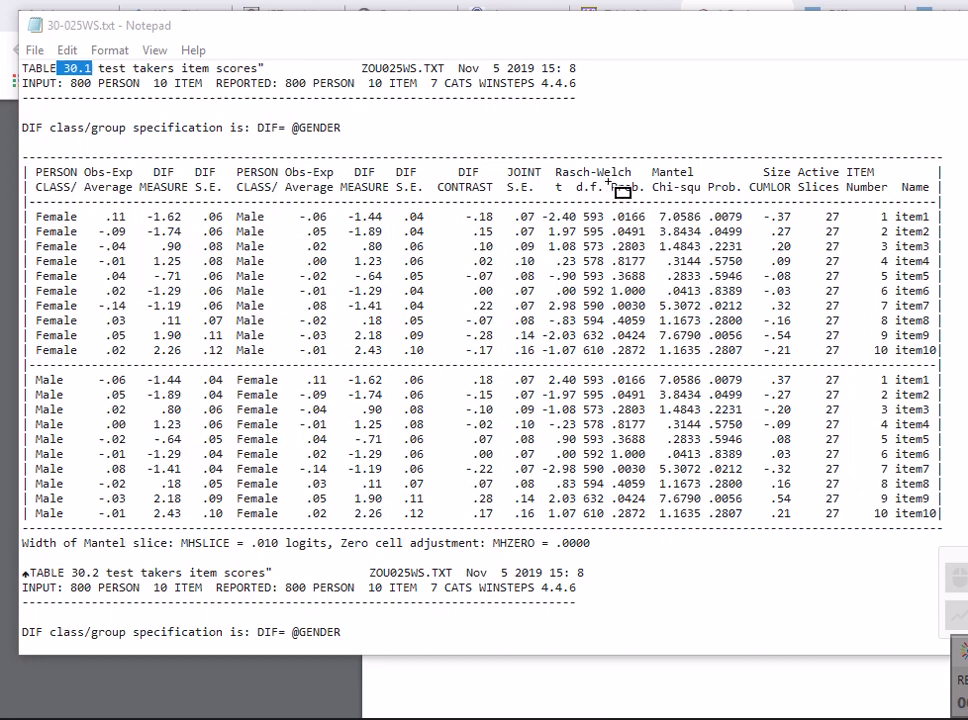
mouse_move(606, 183)
mouse_down()
mouse_move(640, 232)
mouse_move(650, 360)
mouse_up()
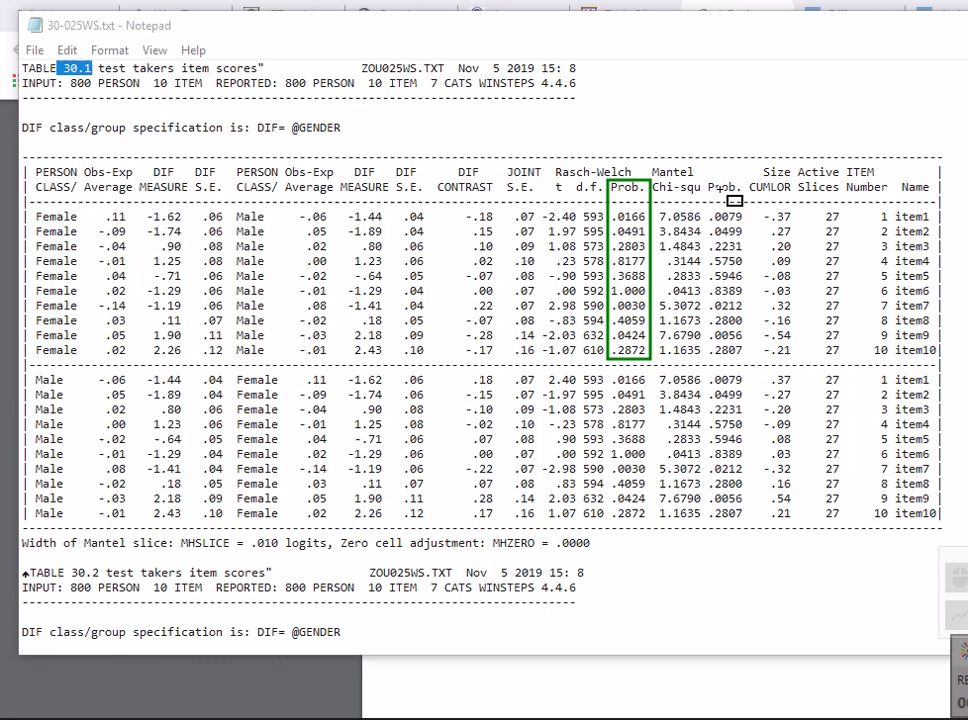
drag(704, 177, 748, 360)
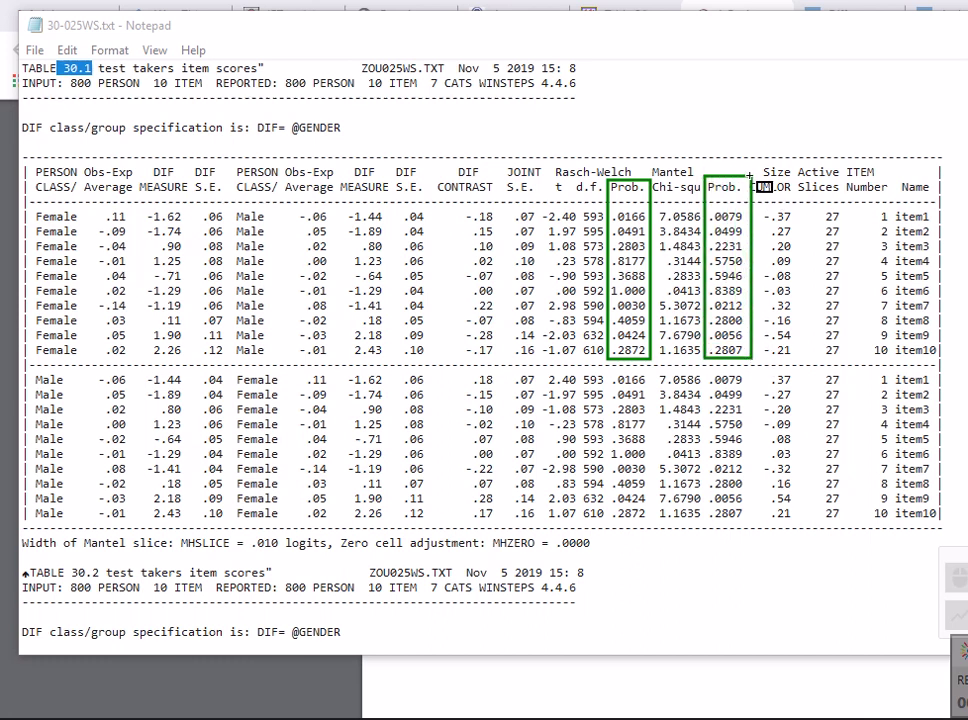
mouse_move(756, 164)
mouse_down()
mouse_move(808, 333)
mouse_move(797, 362)
mouse_up()
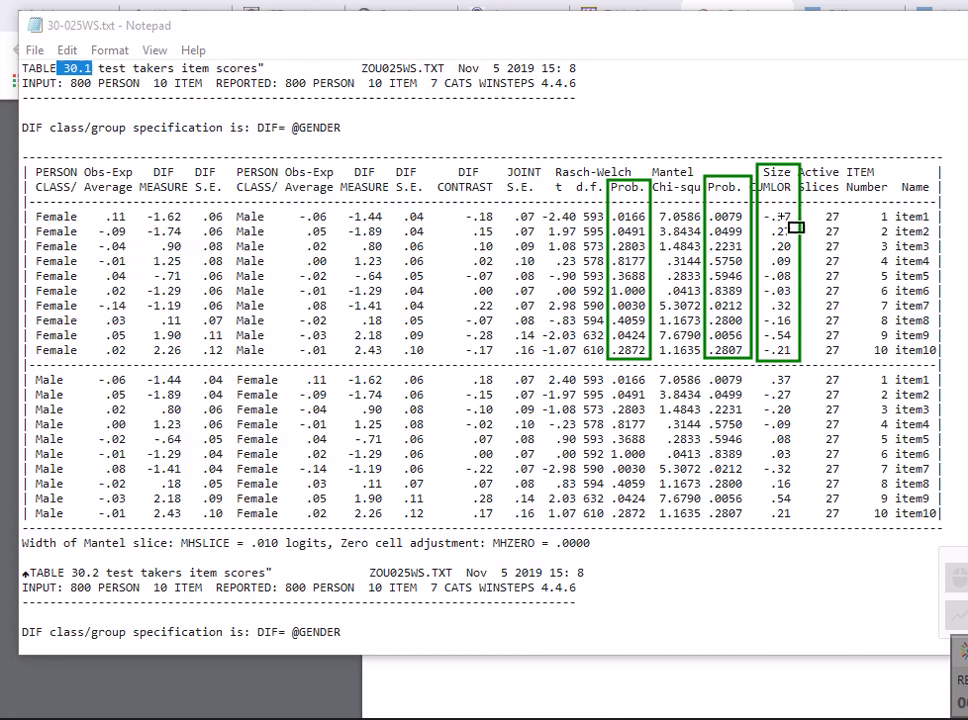
drag(765, 327, 795, 345)
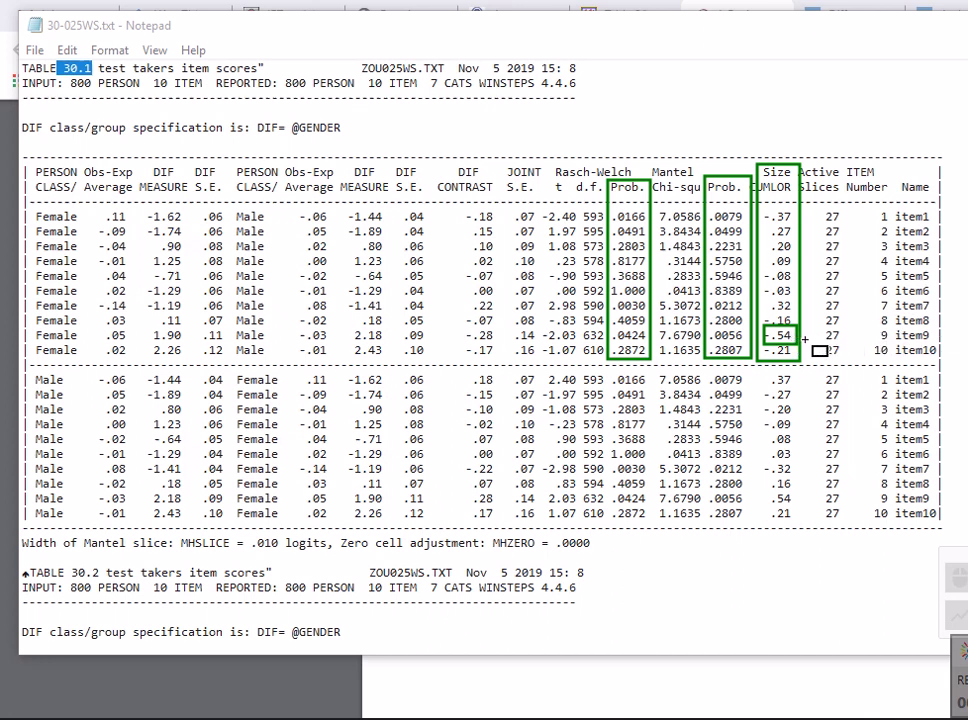
- Mark the item9 label in Table 30.1 and scroll to its lower block
drag(873, 329, 945, 344)
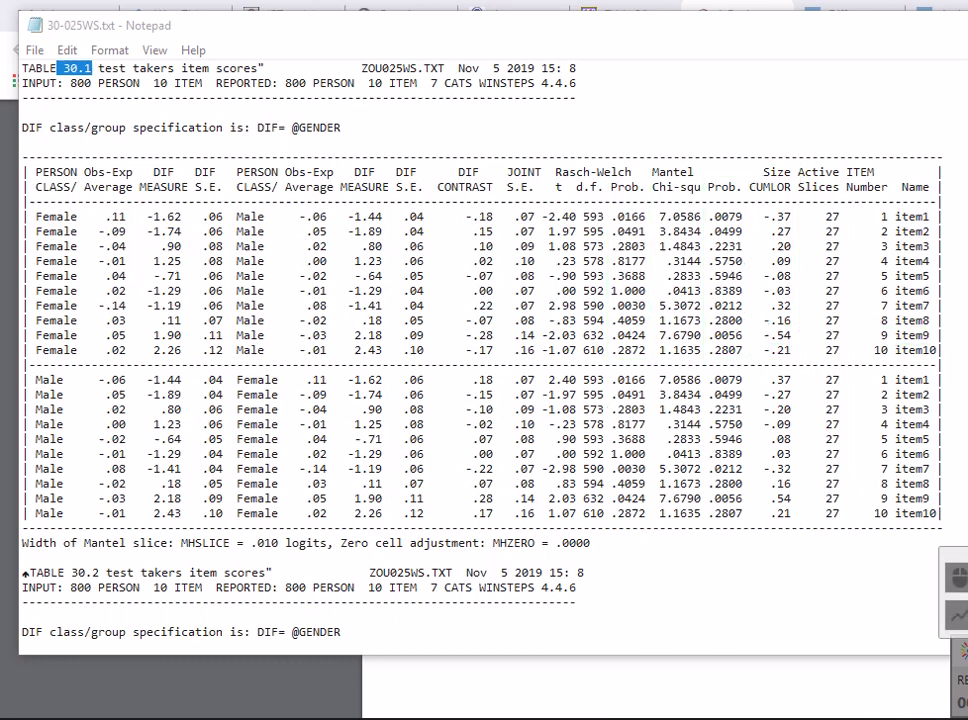
scroll(553, 310, down, 2)
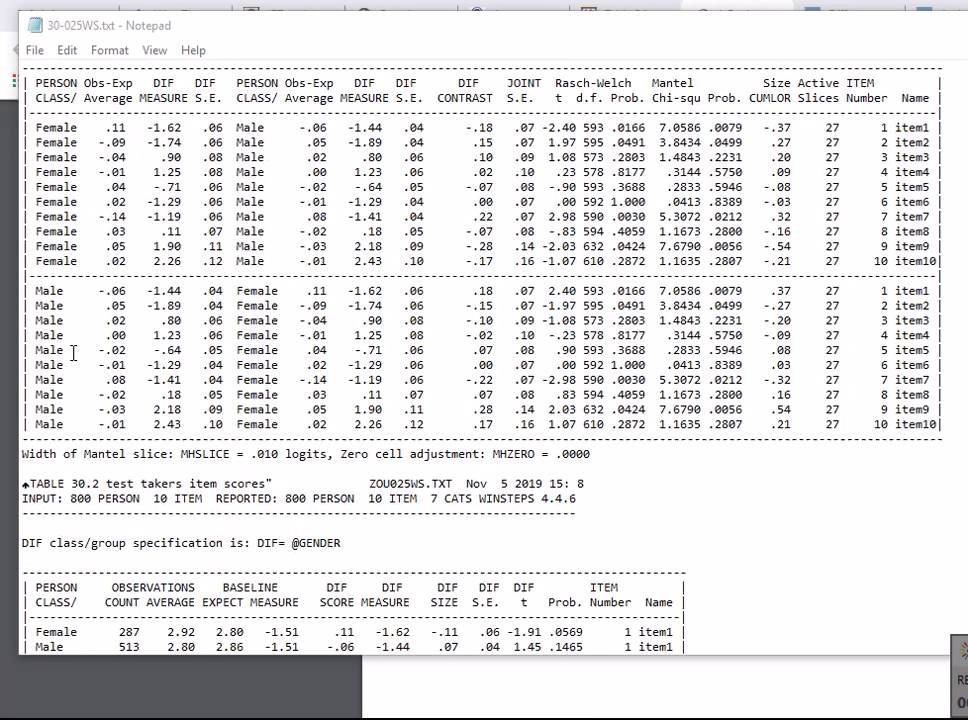
scroll(45, 228, up, 2)
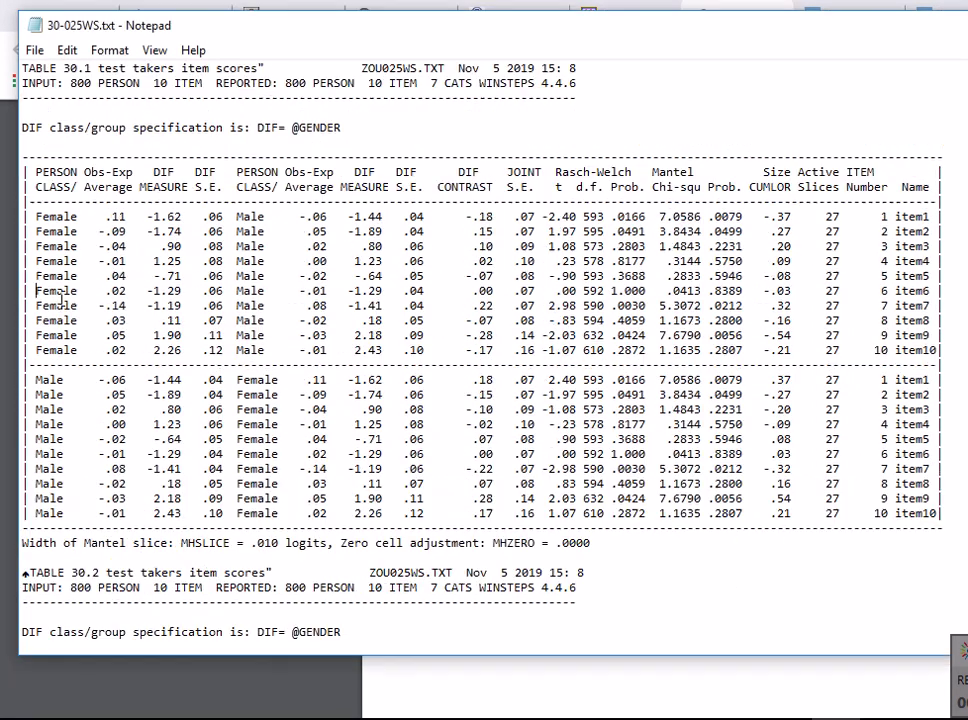
scroll(40, 240, down, 3)
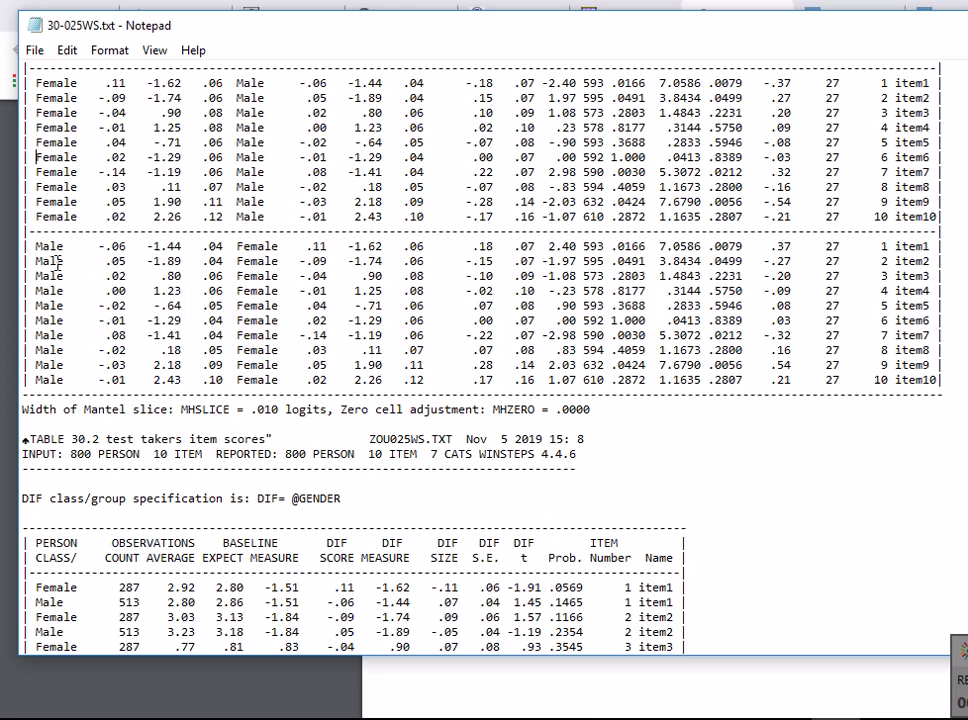
- Point out the Male and Female classes and highlight the entire Male item9 row
drag(31, 246, 66, 246)
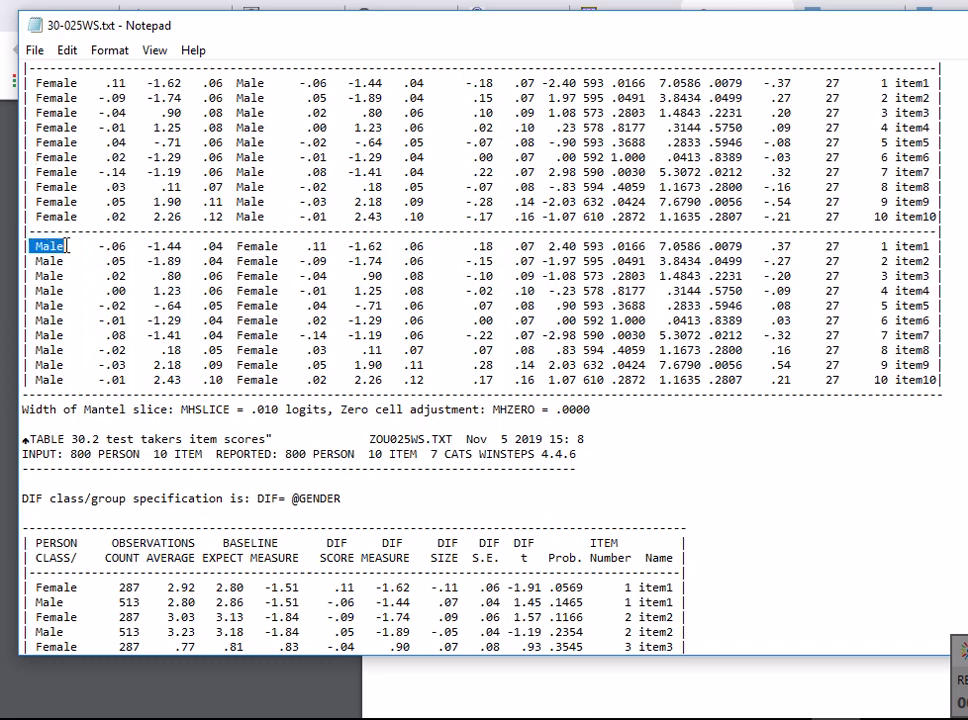
drag(238, 246, 266, 246)
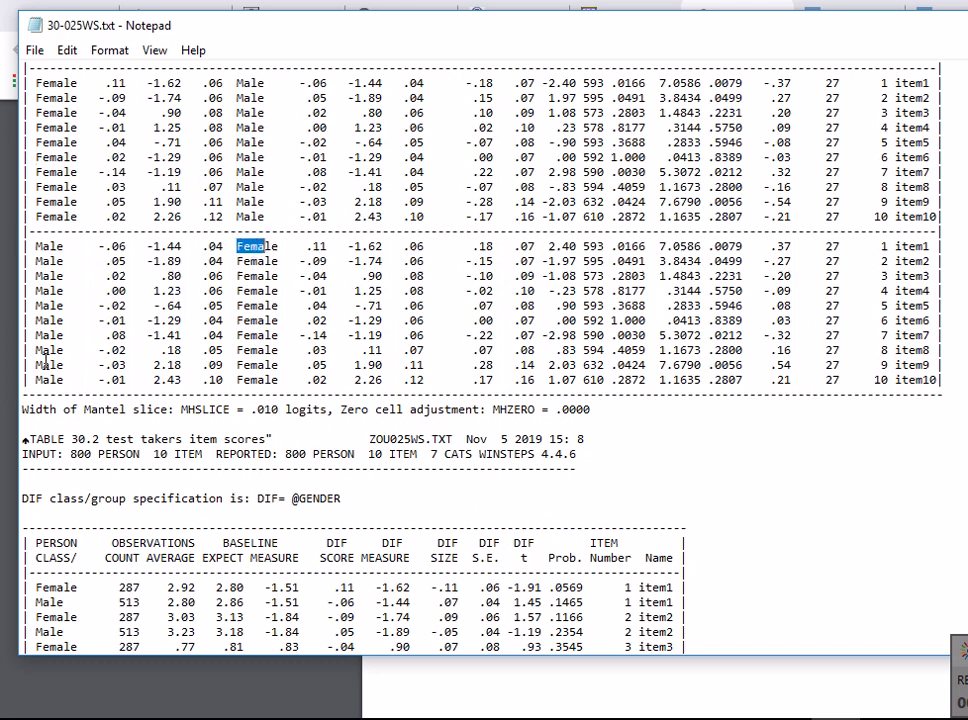
drag(35, 364, 938, 366)
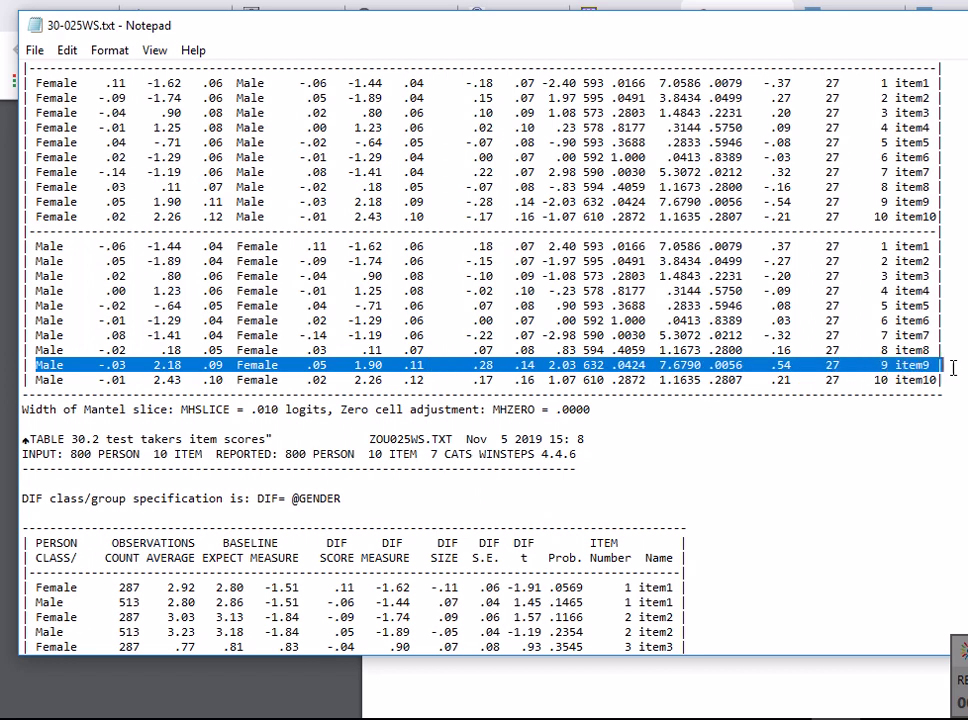
scroll(789, 381, up, 1)
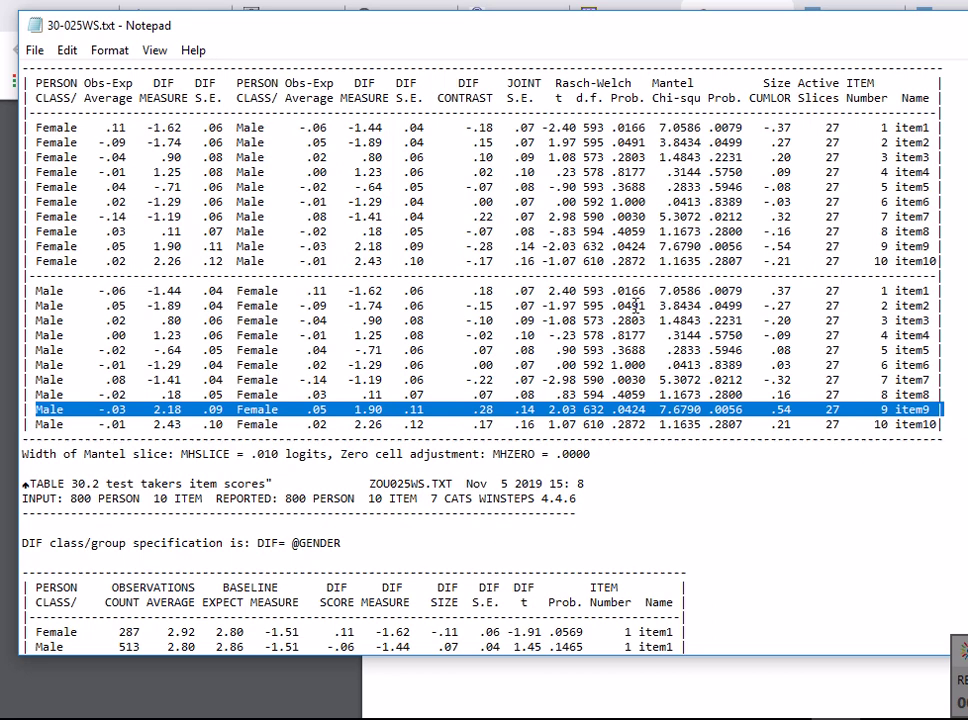
scroll(636, 305, down, 4)
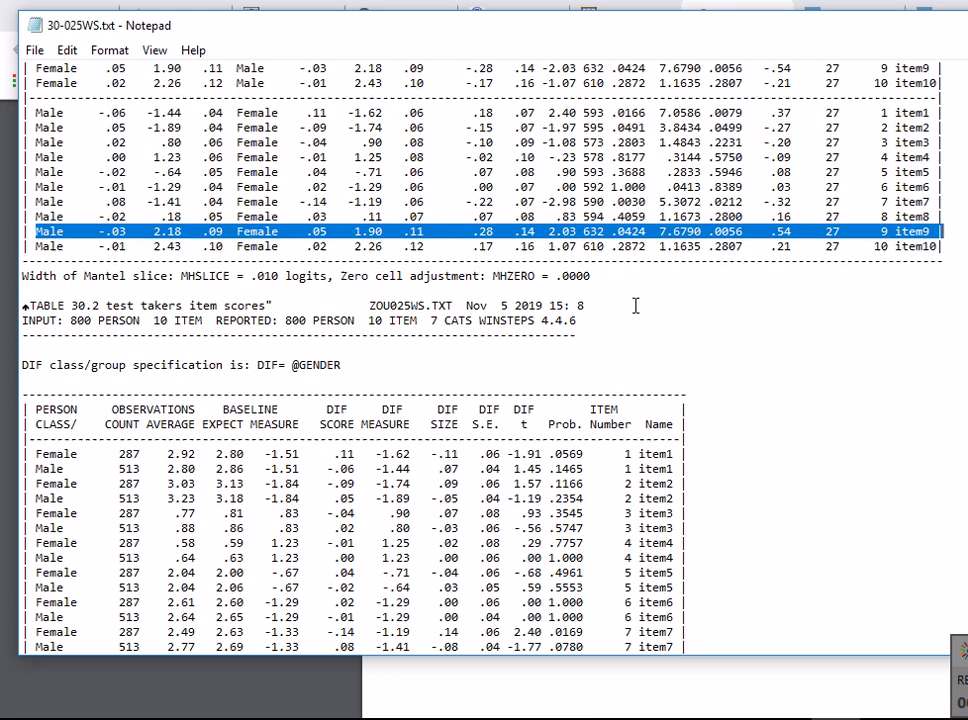
- Box the Female and Male classes, their counts 287 and 513, and the BASELINE header
scroll(636, 305, down, 4)
scroll(636, 305, down, 2)
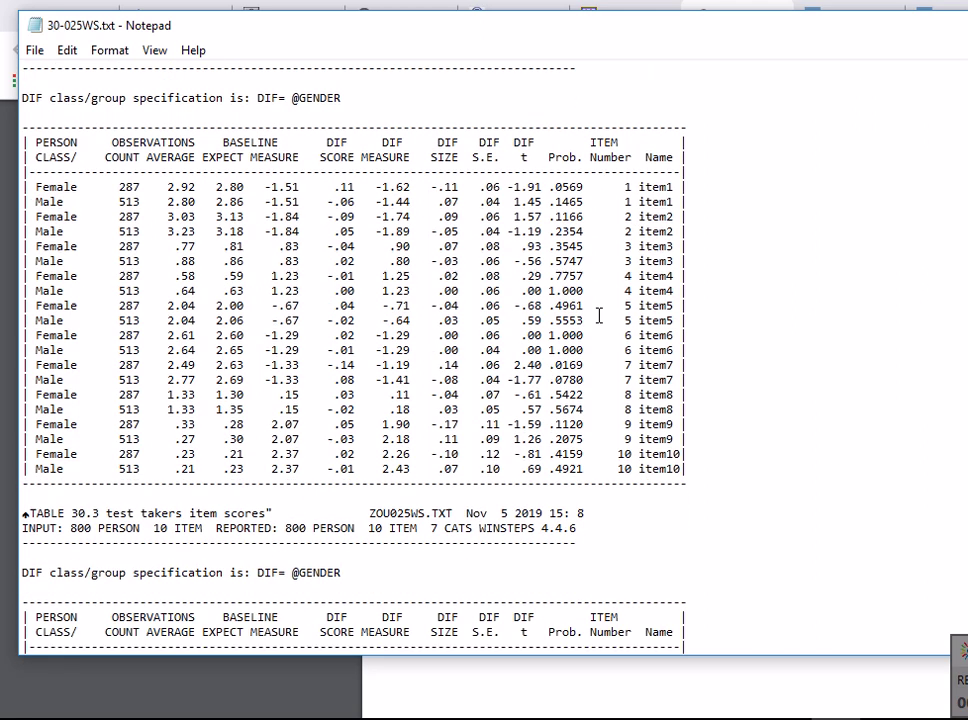
scroll(636, 305, up, 2)
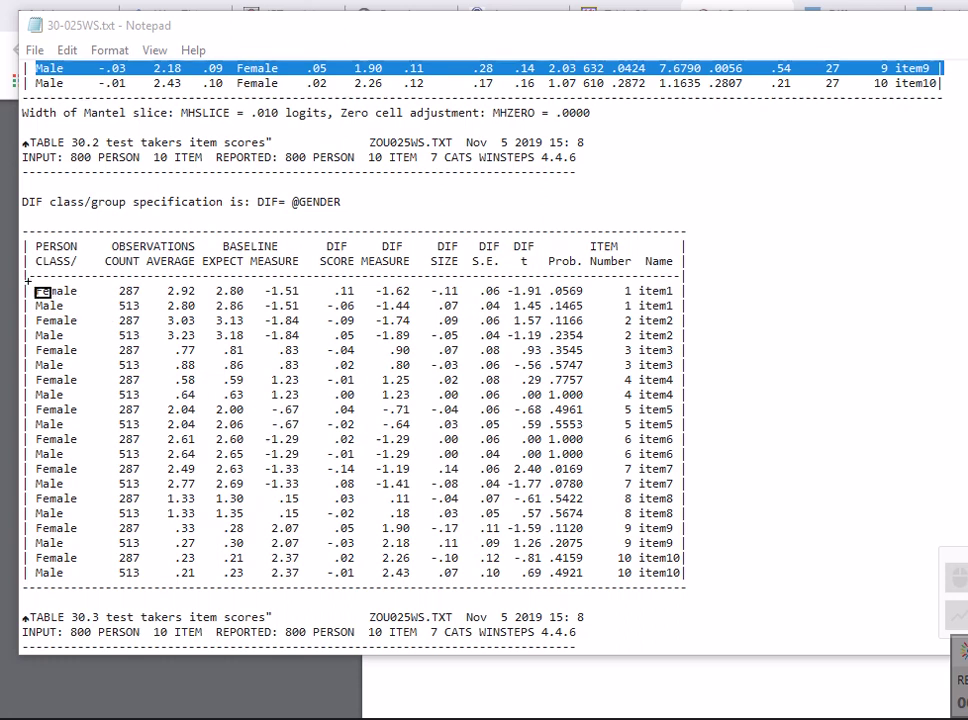
drag(26, 278, 86, 298)
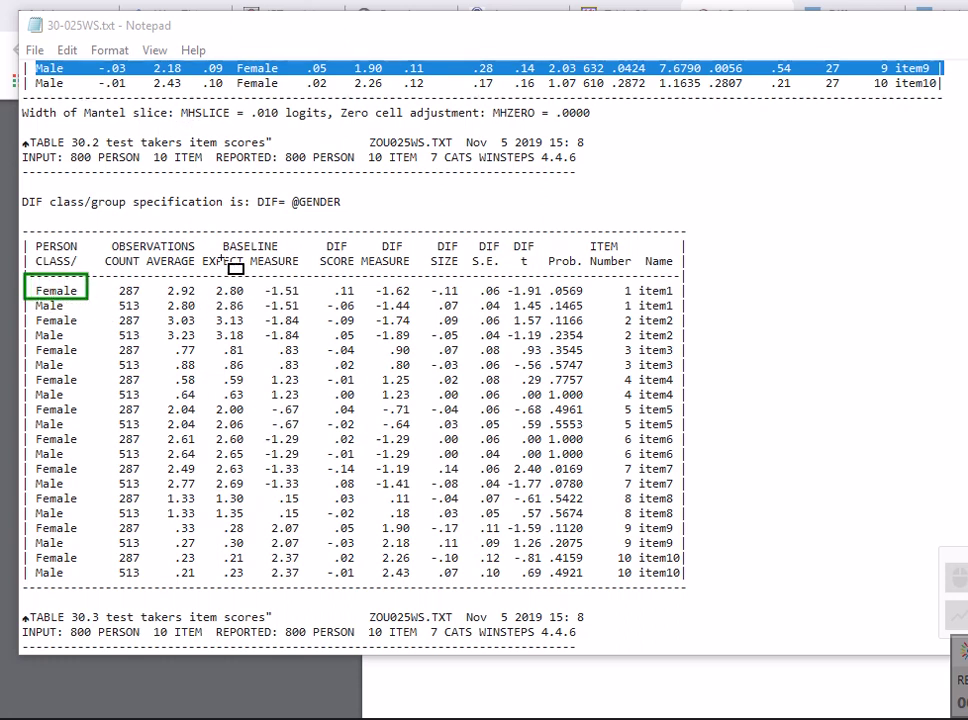
mouse_move(199, 233)
mouse_down()
mouse_move(222, 275)
mouse_move(302, 278)
mouse_up()
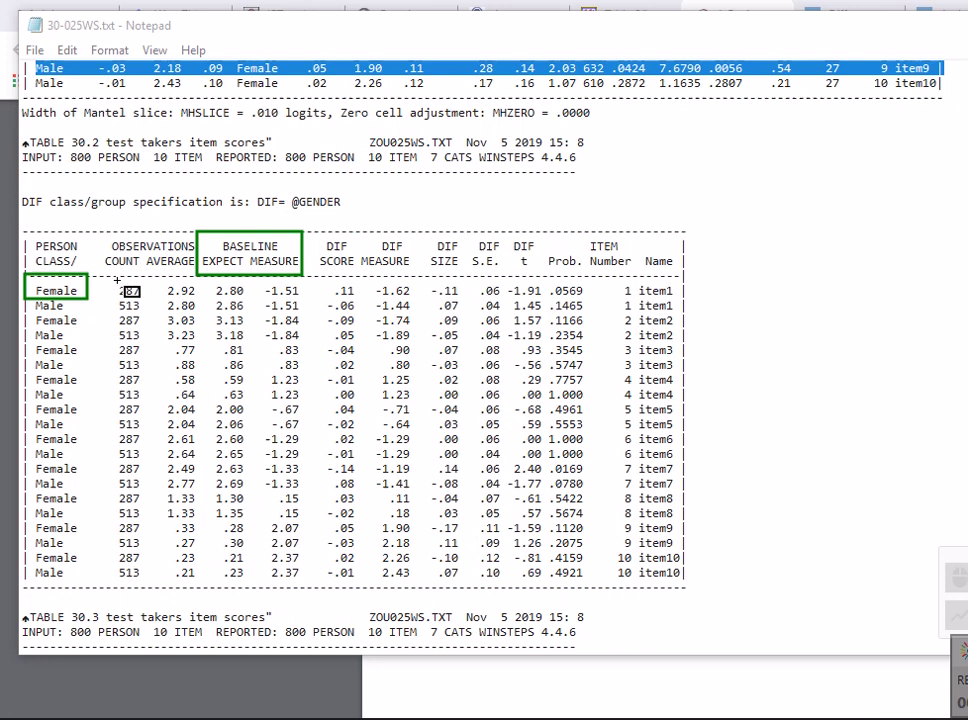
drag(116, 281, 142, 298)
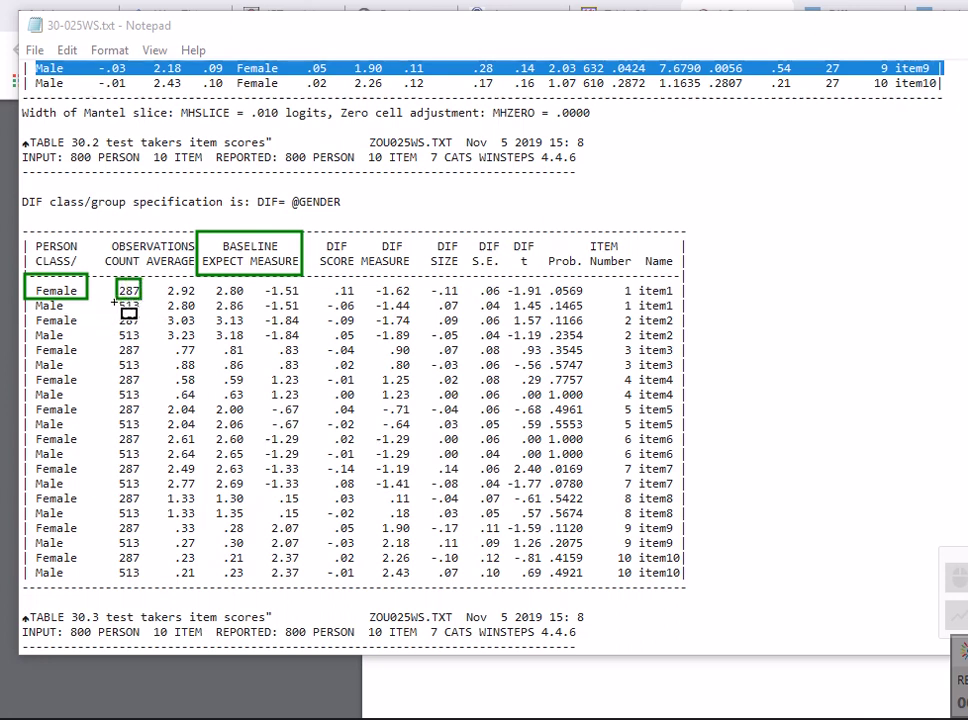
drag(128, 313, 142, 314)
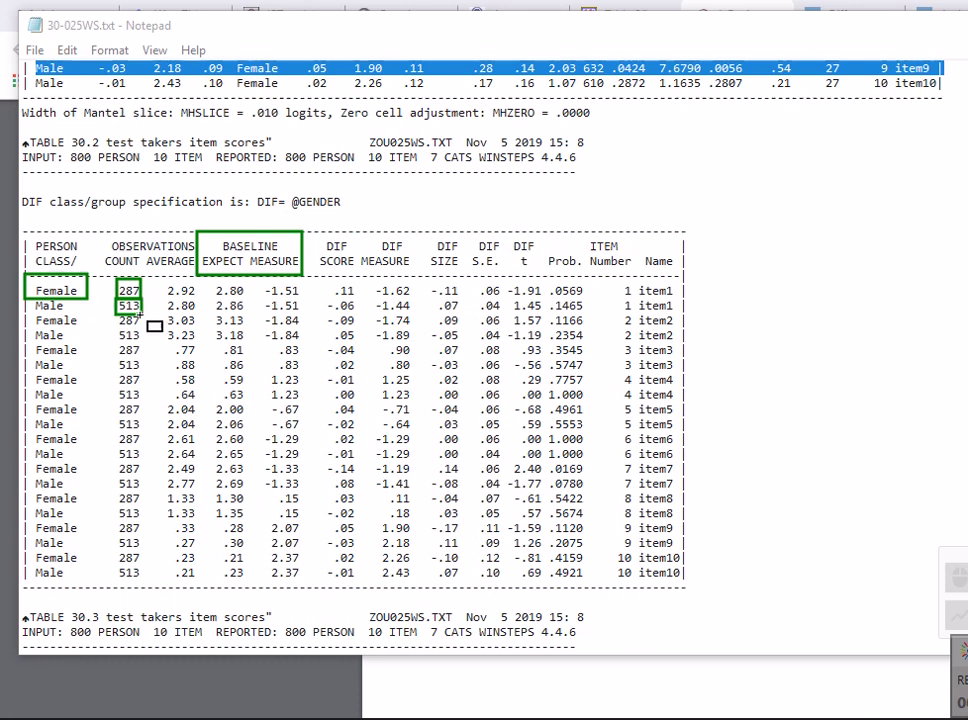
drag(24, 298, 88, 315)
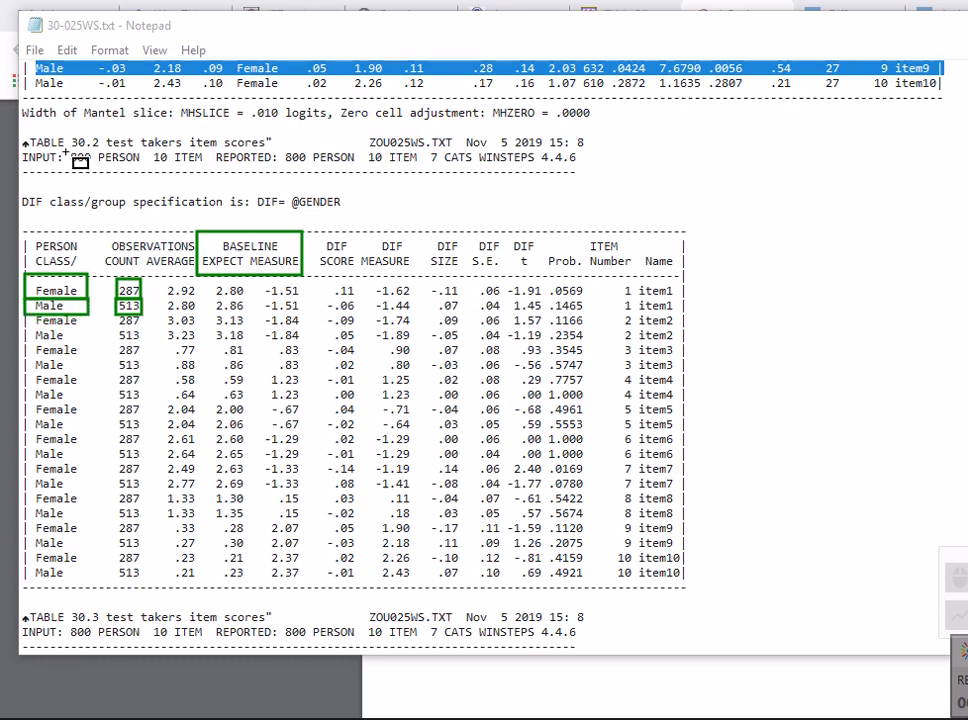
- Box the 800 input persons and the item1 labels in both rows
drag(67, 147, 96, 170)
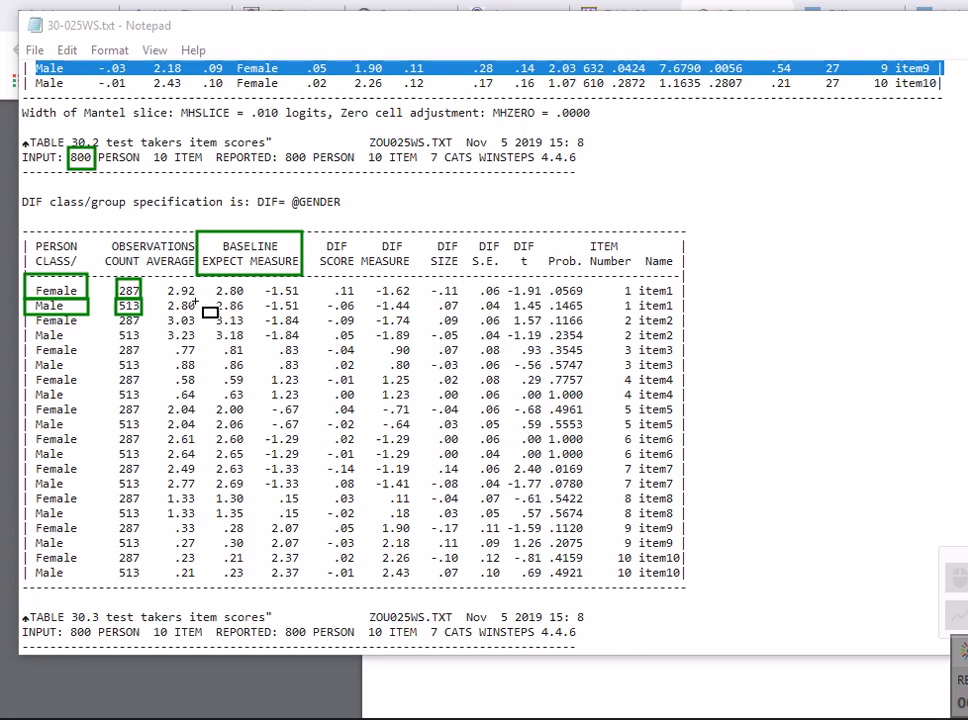
drag(622, 285, 677, 297)
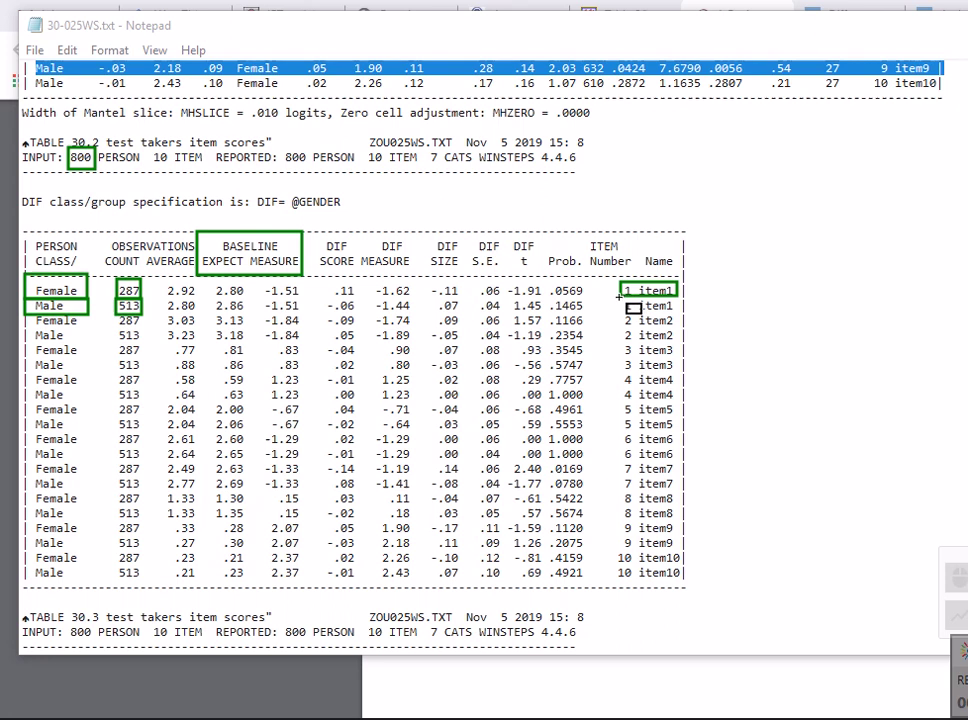
drag(625, 305, 678, 312)
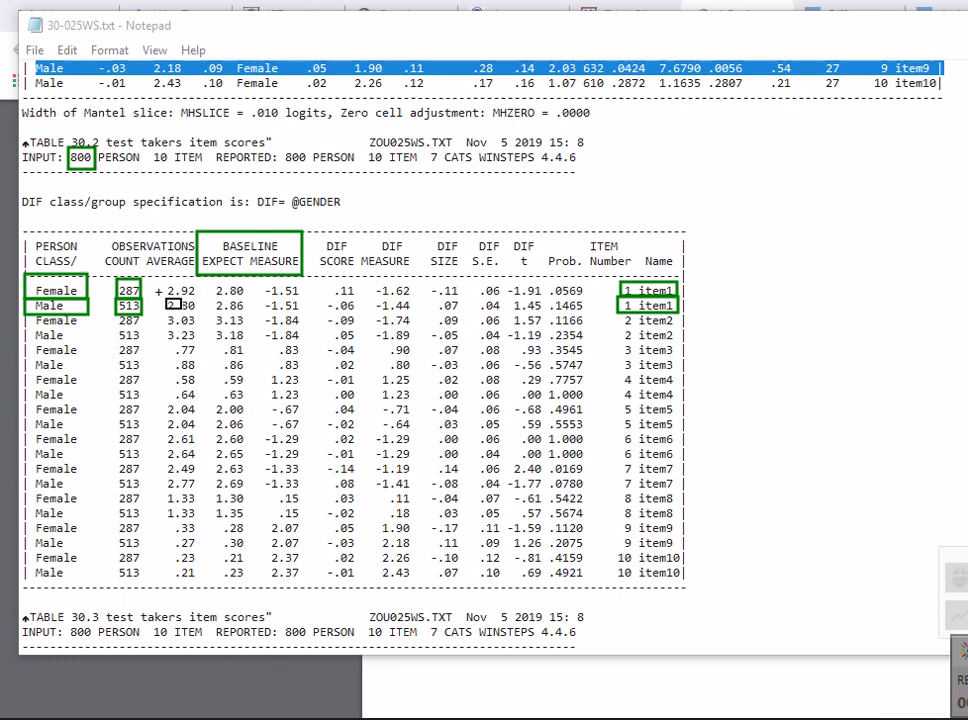
- Box the Female values 2.92, 2.80, .11 and -1.62 in green
drag(167, 282, 198, 298)
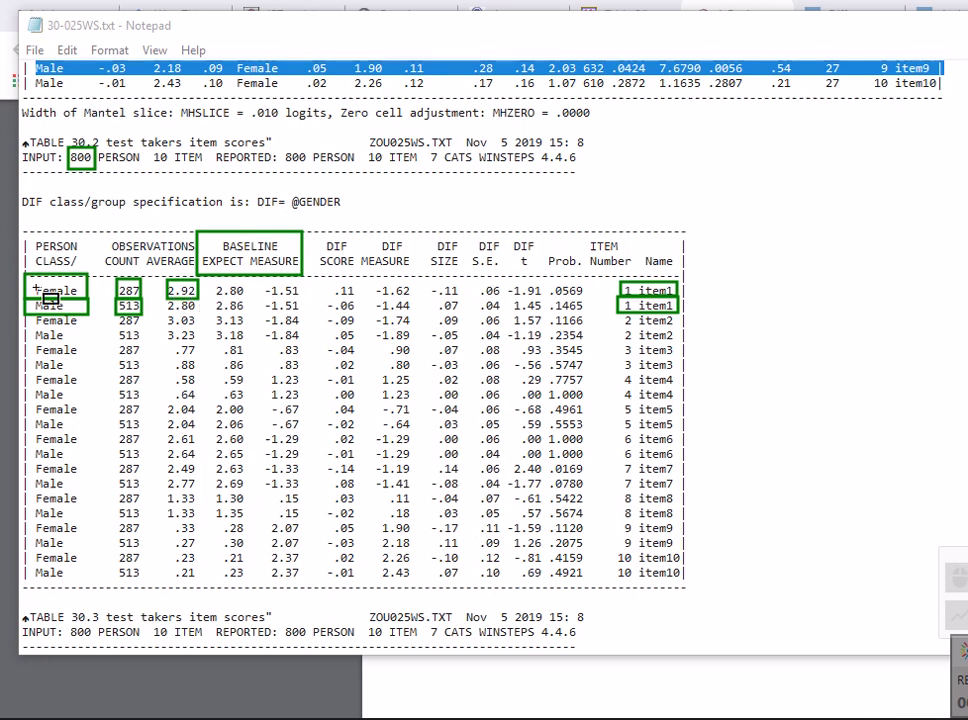
drag(216, 283, 246, 296)
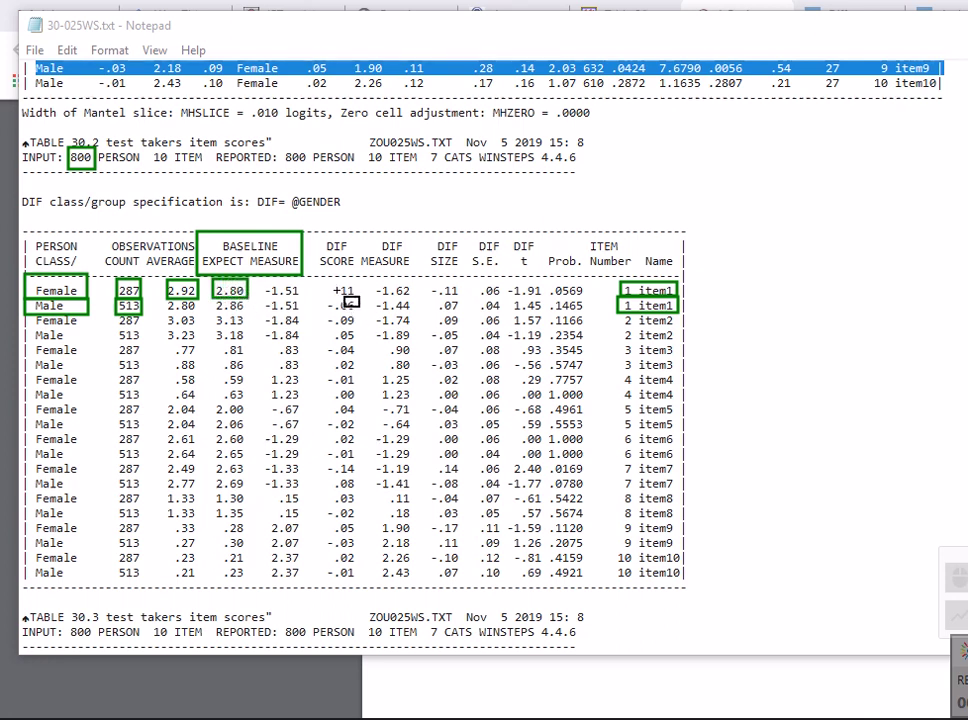
drag(331, 283, 357, 298)
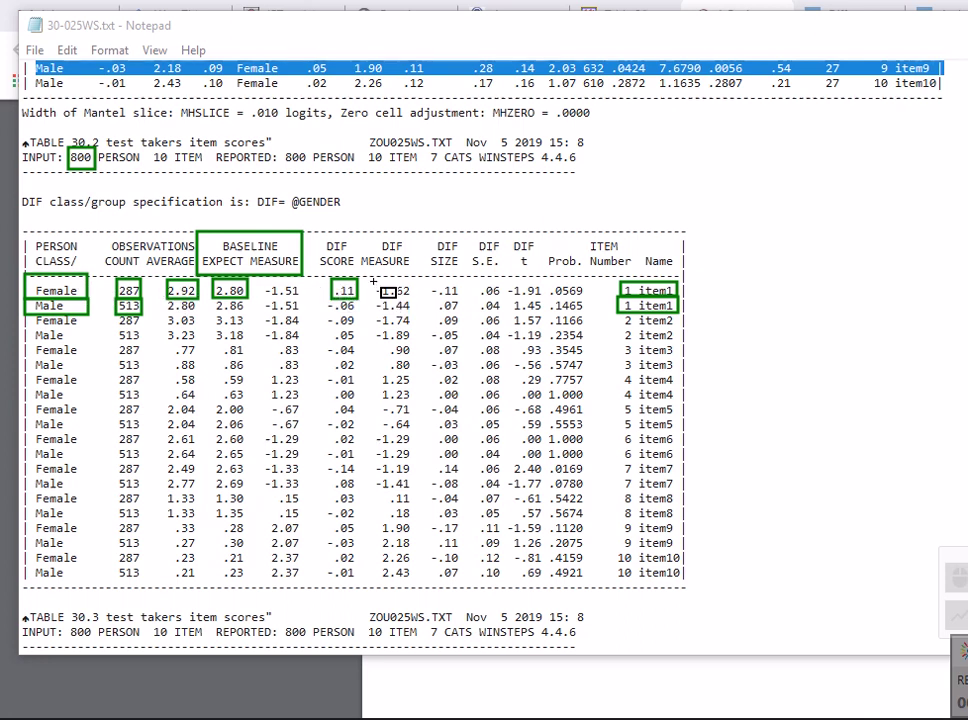
drag(372, 281, 411, 299)
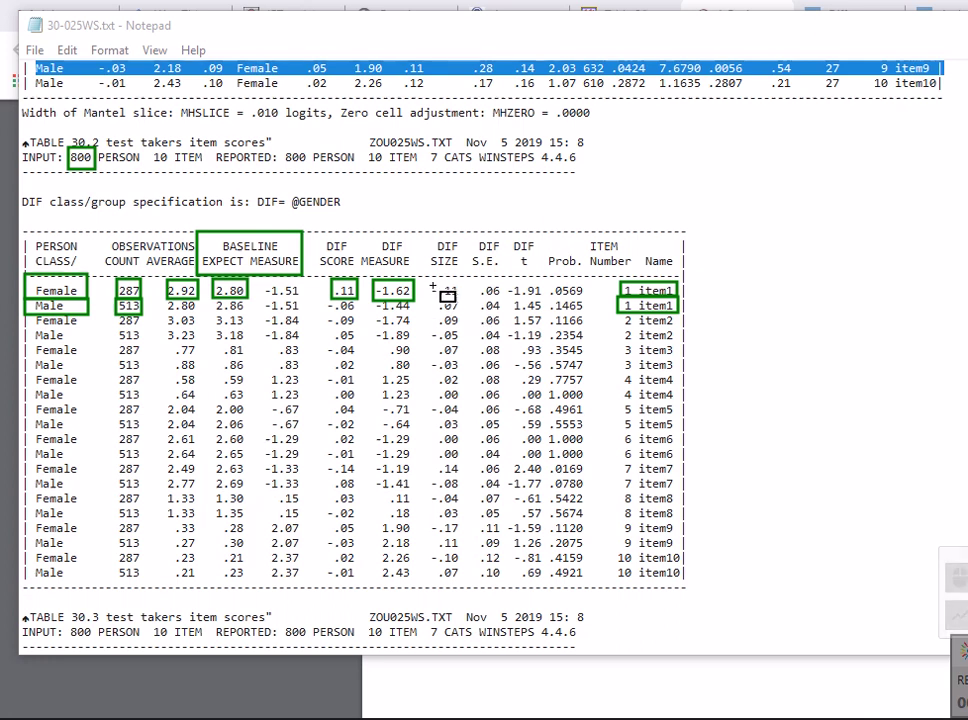
- Flag DIF size -.11, probability .0569, the Prob. column, and item7's .0169 and .14 in red
drag(431, 281, 463, 300)
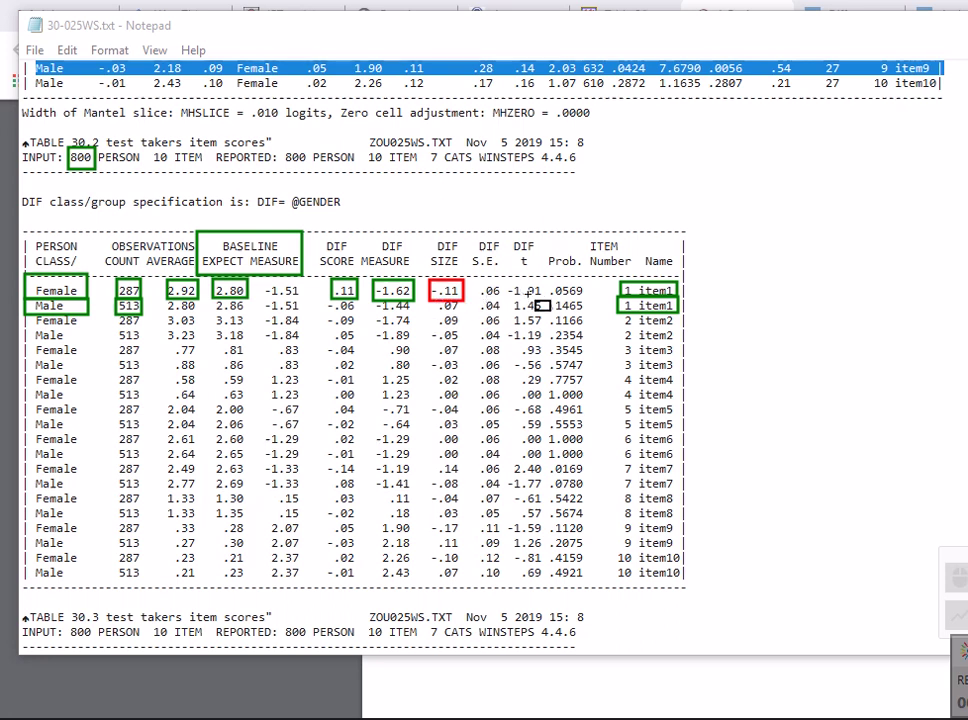
drag(548, 283, 588, 299)
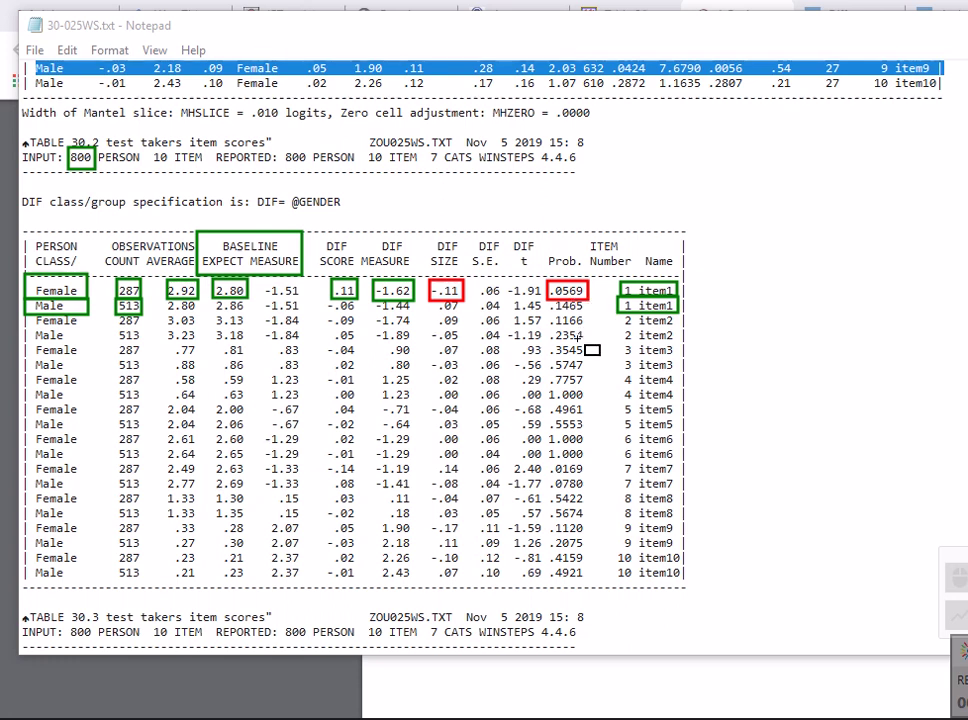
mouse_move(545, 297)
mouse_down()
mouse_move(548, 528)
mouse_move(591, 585)
mouse_up()
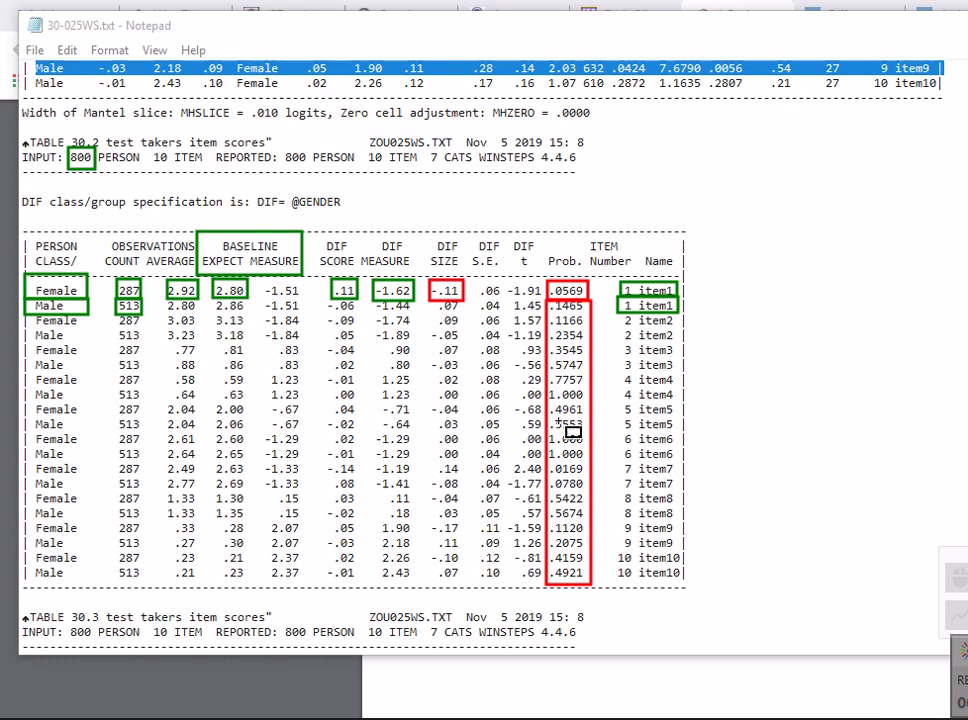
mouse_move(549, 459)
mouse_down()
mouse_move(562, 481)
mouse_move(587, 478)
mouse_up()
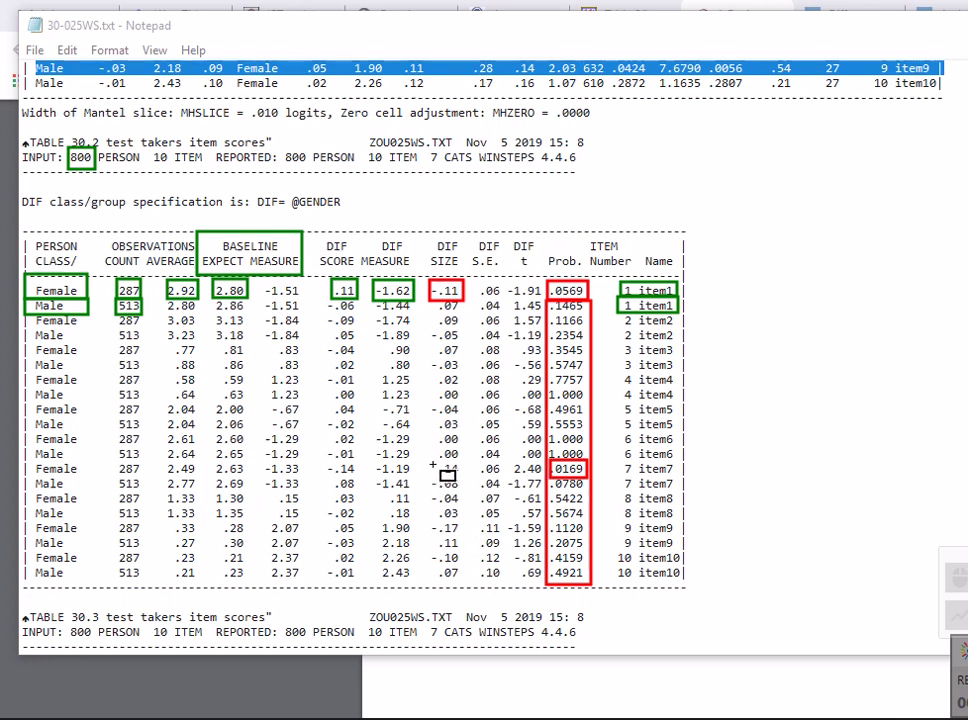
drag(432, 458, 463, 481)
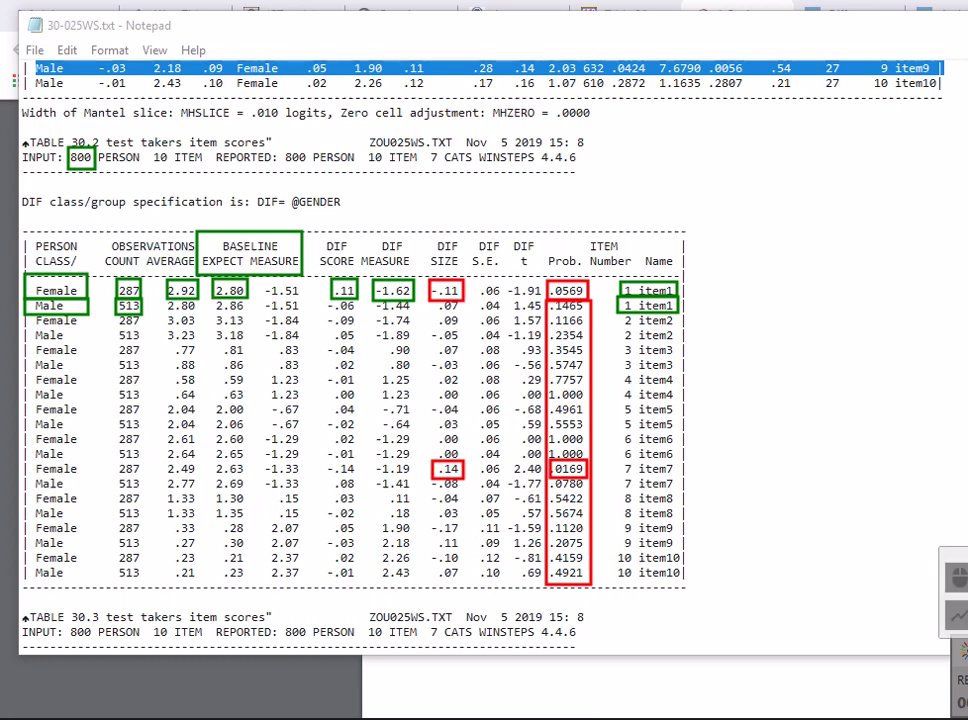
- Clear all annotation boxes and scroll down through the DIF output
key(e)
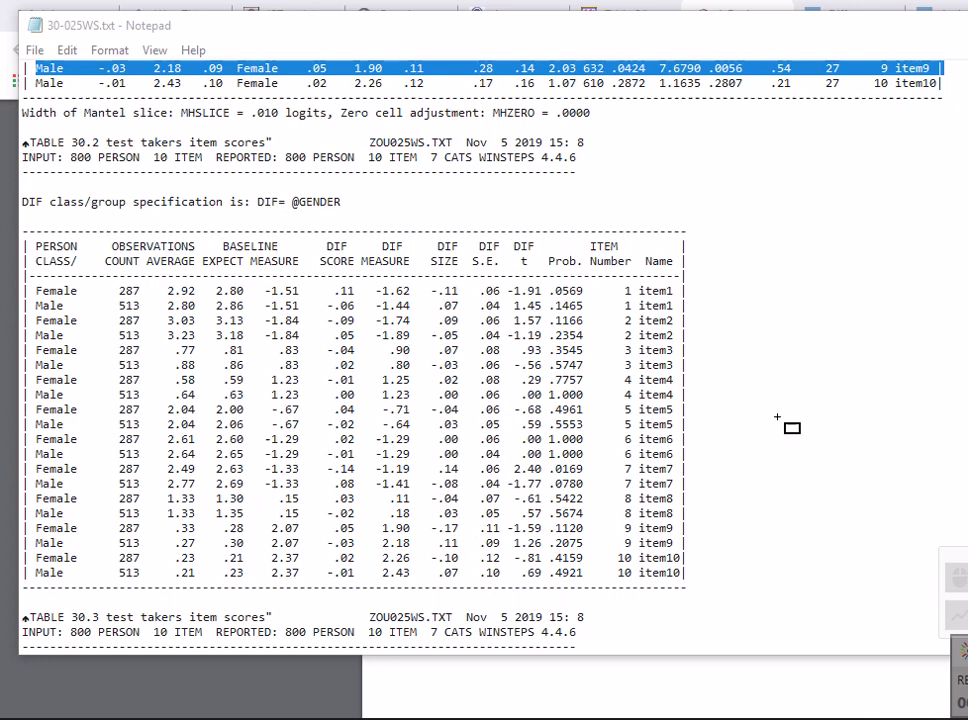
scroll(506, 372, down, 1)
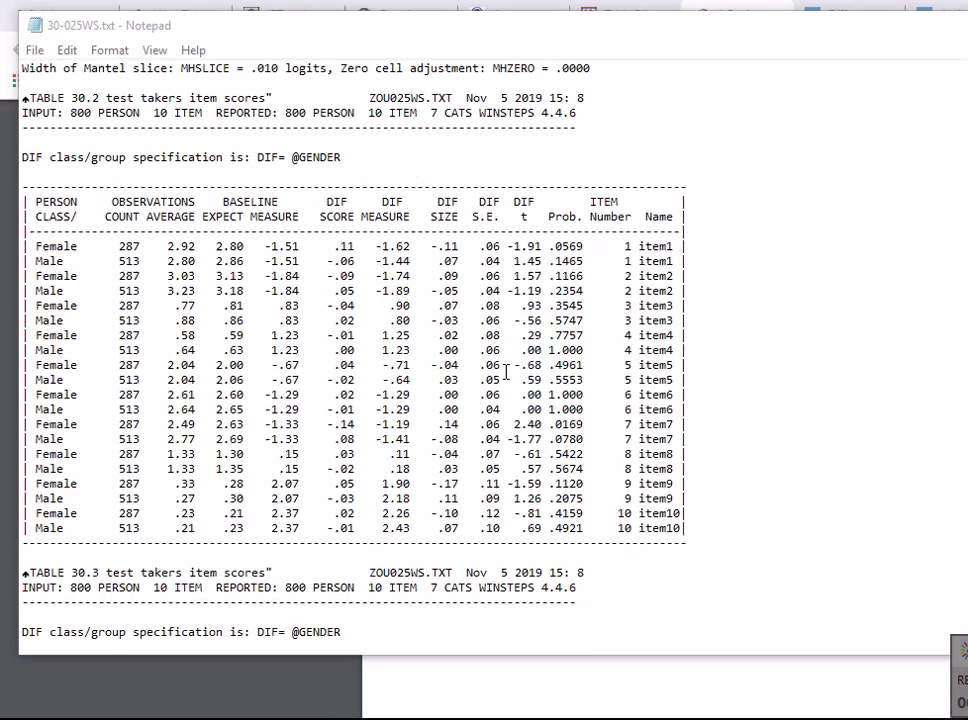
scroll(506, 372, down, 8)
scroll(470, 318, down, 1)
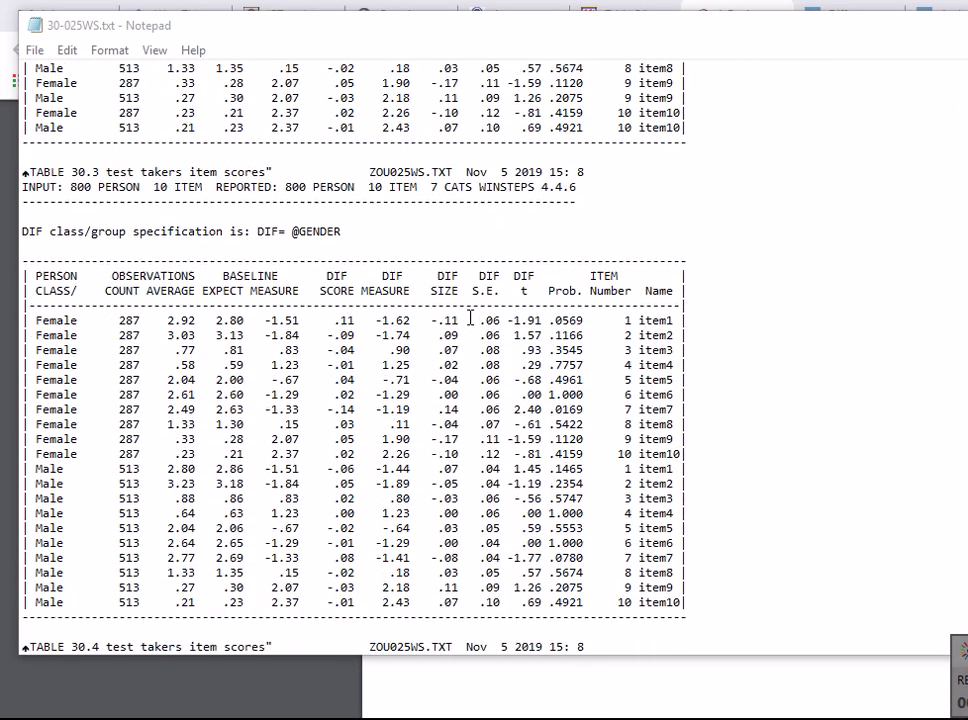
scroll(92, 362, down, 1)
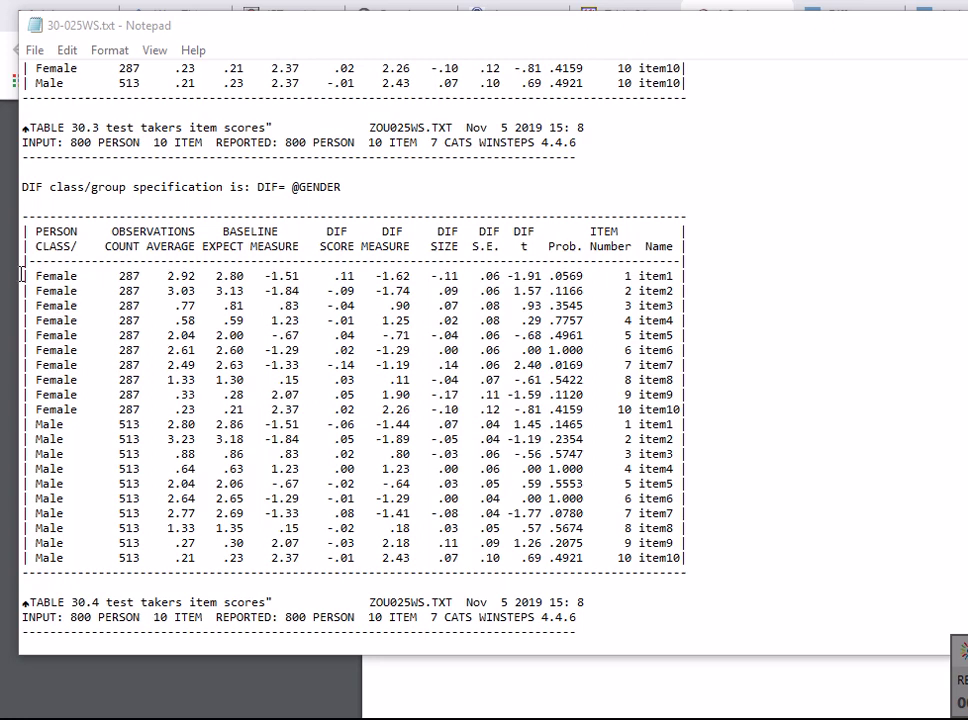
scroll(25, 268, up, 11)
drag(25, 268, 183, 313)
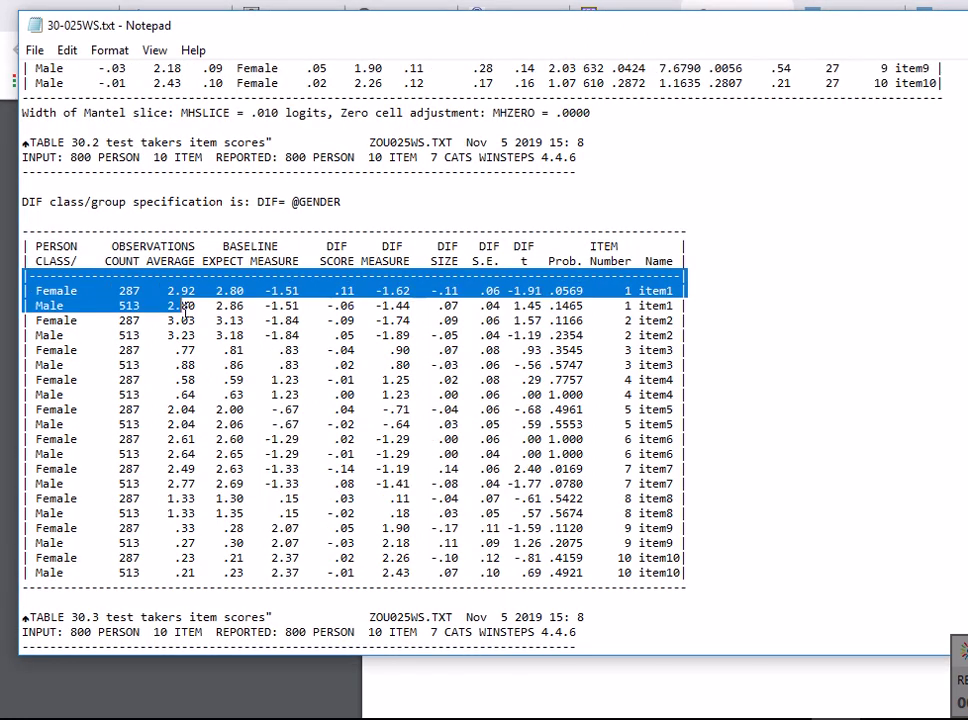
- Select the ten Female rows and then the ten Male rows of Table 30.3
key(alt+Tab)
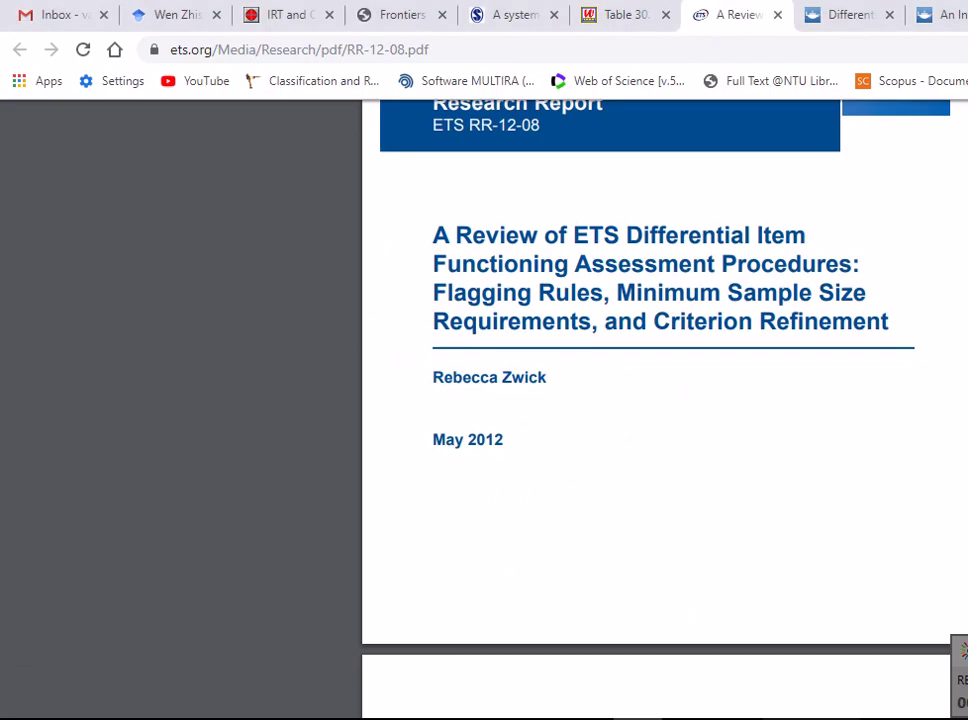
key(alt+Tab)
click(46, 252)
scroll(46, 252, down, 9)
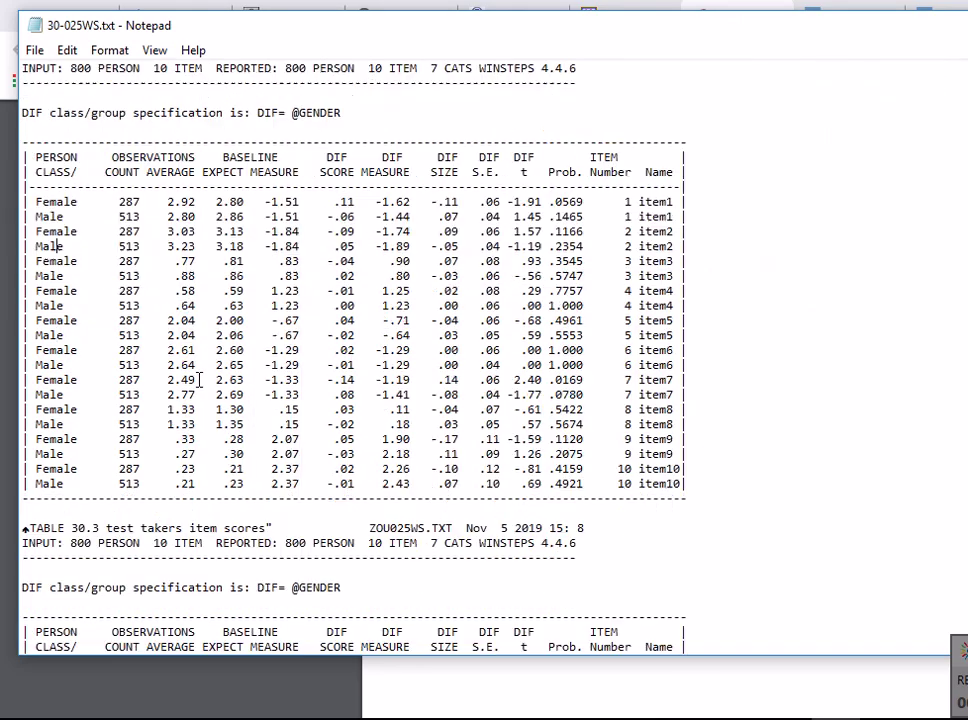
scroll(68, 160, down, 5)
drag(35, 146, 721, 281)
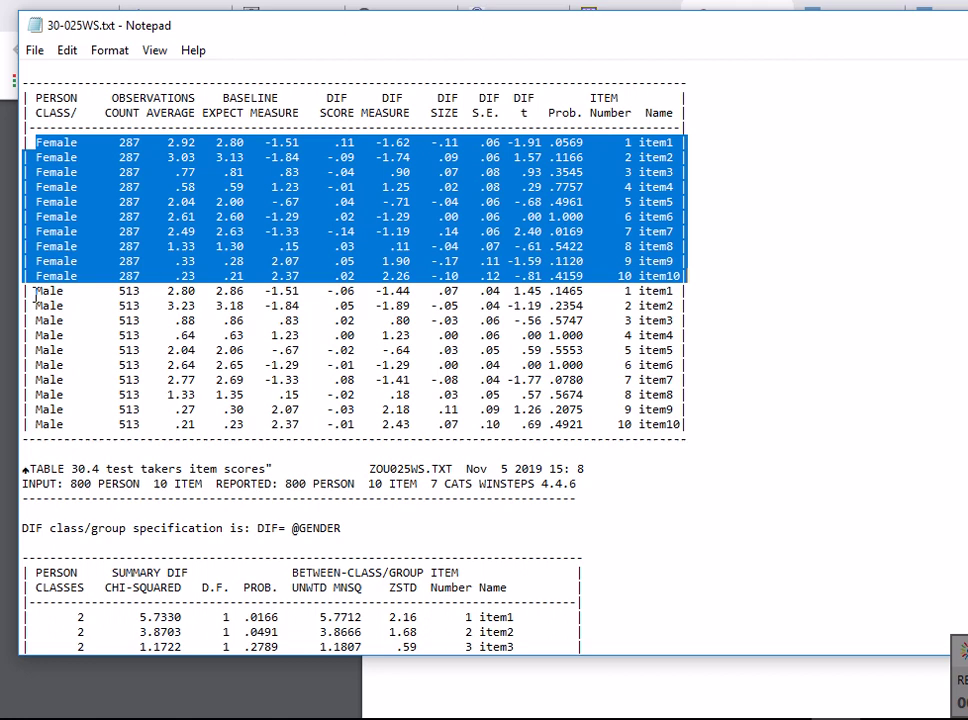
drag(36, 291, 686, 426)
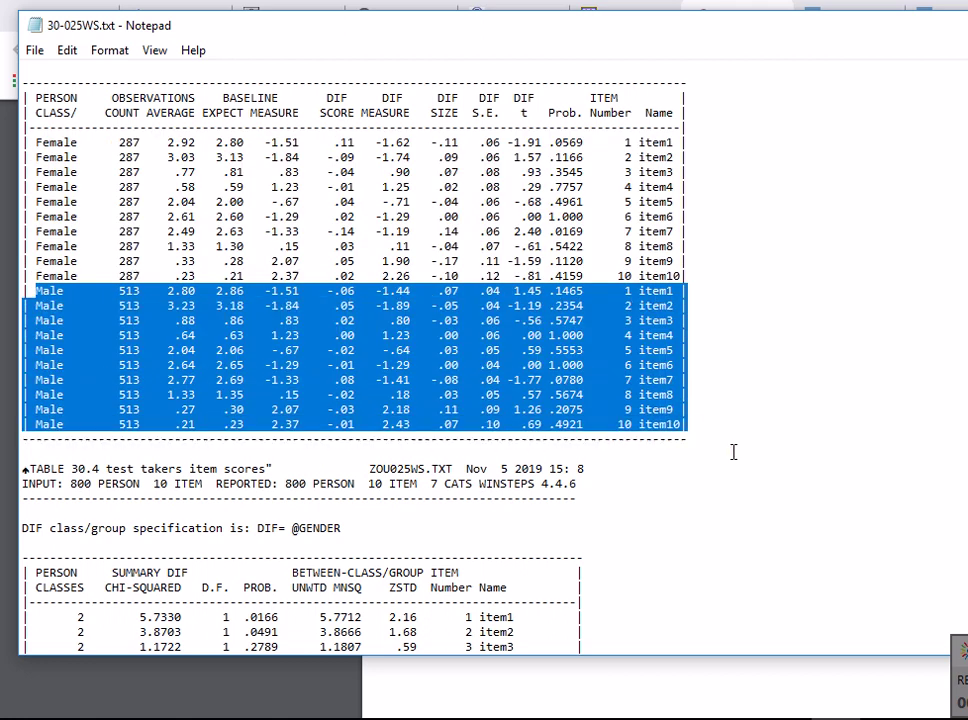
- Scroll through the remaining tables and switch to the Word document DIF.docx
scroll(100, 204, up, 11)
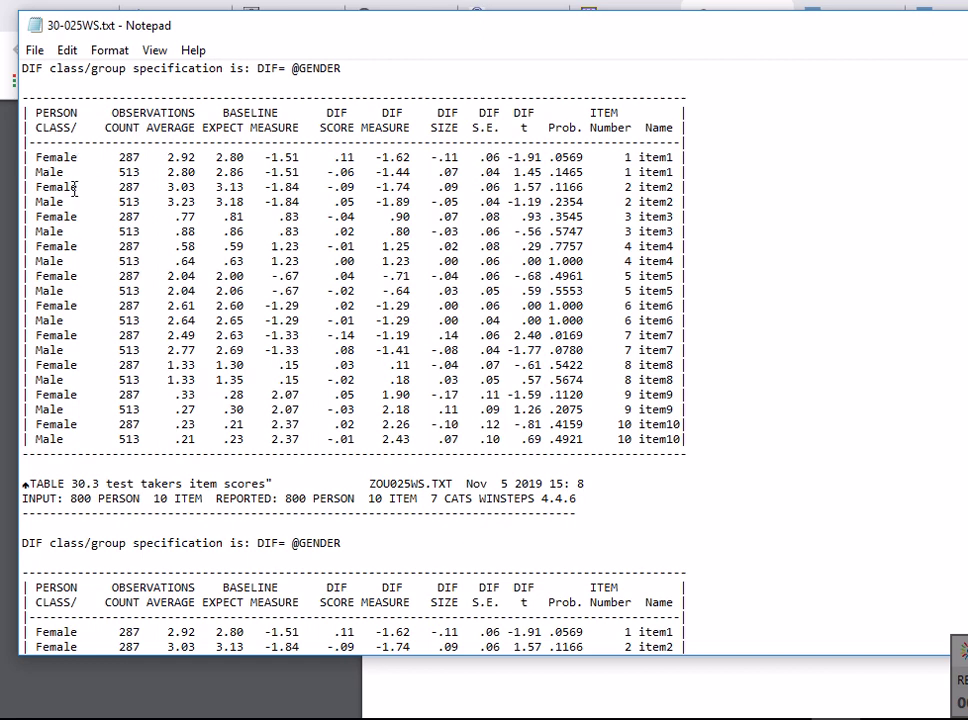
scroll(68, 175, down, 5)
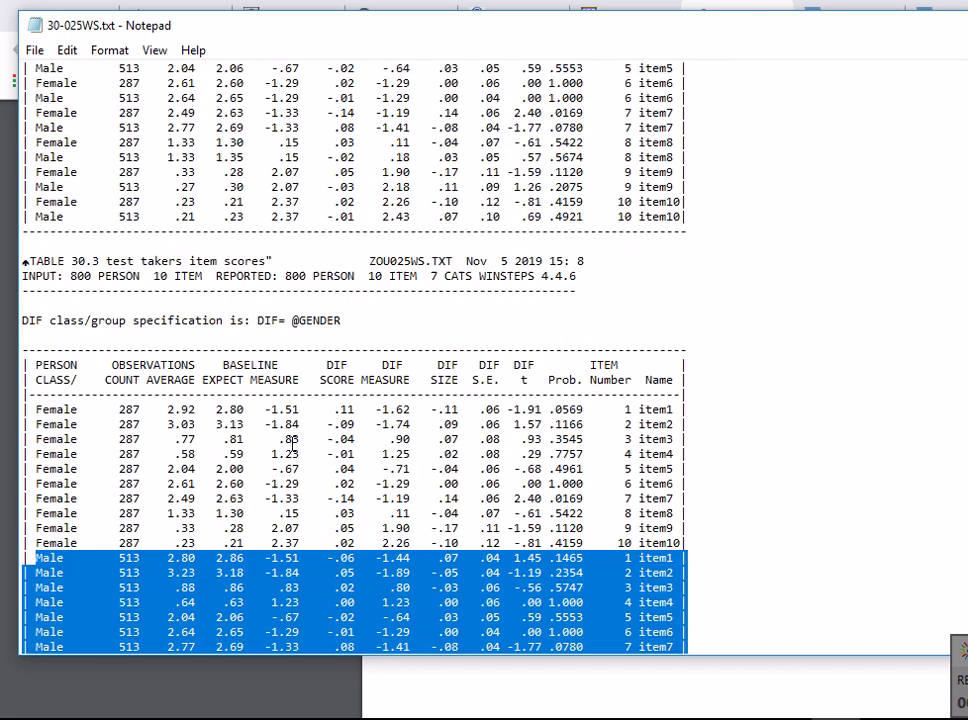
scroll(291, 443, down, 5)
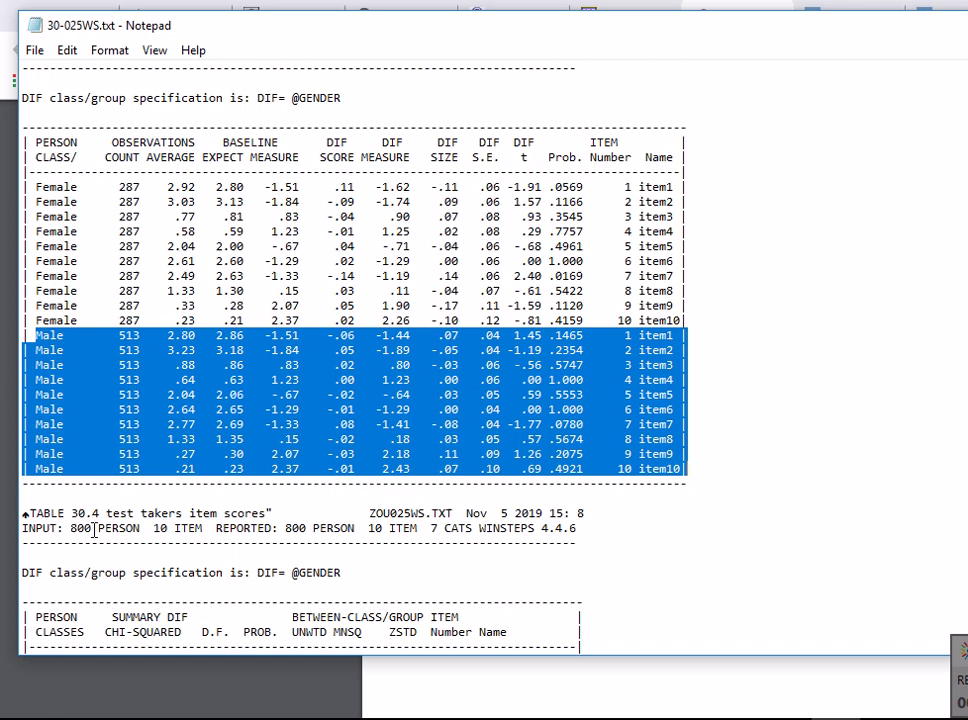
scroll(95, 531, down, 4)
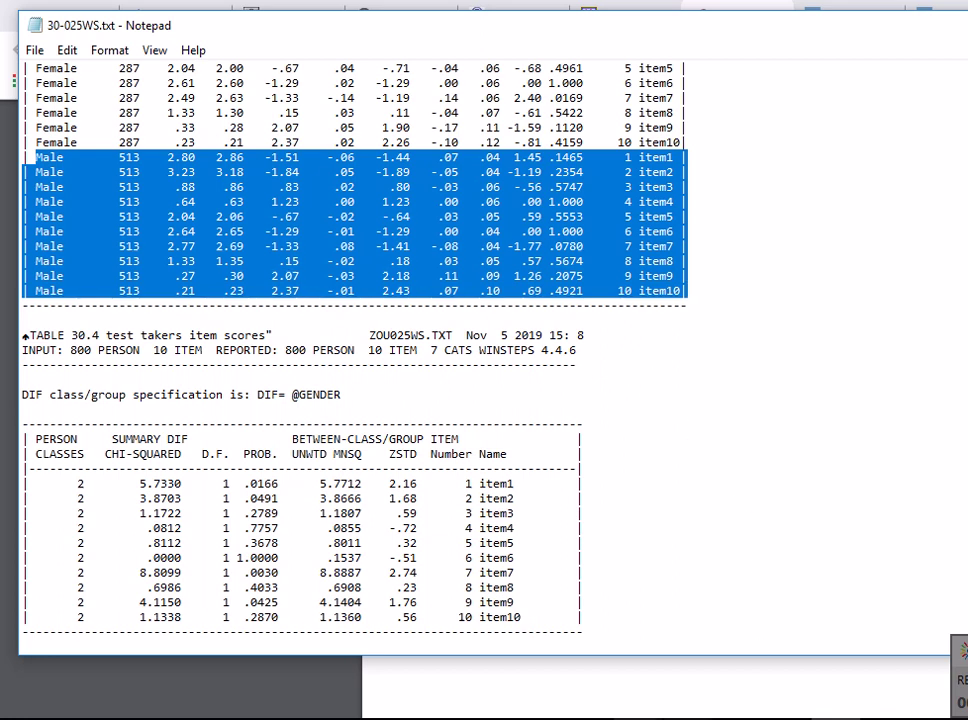
key(alt+Tab)
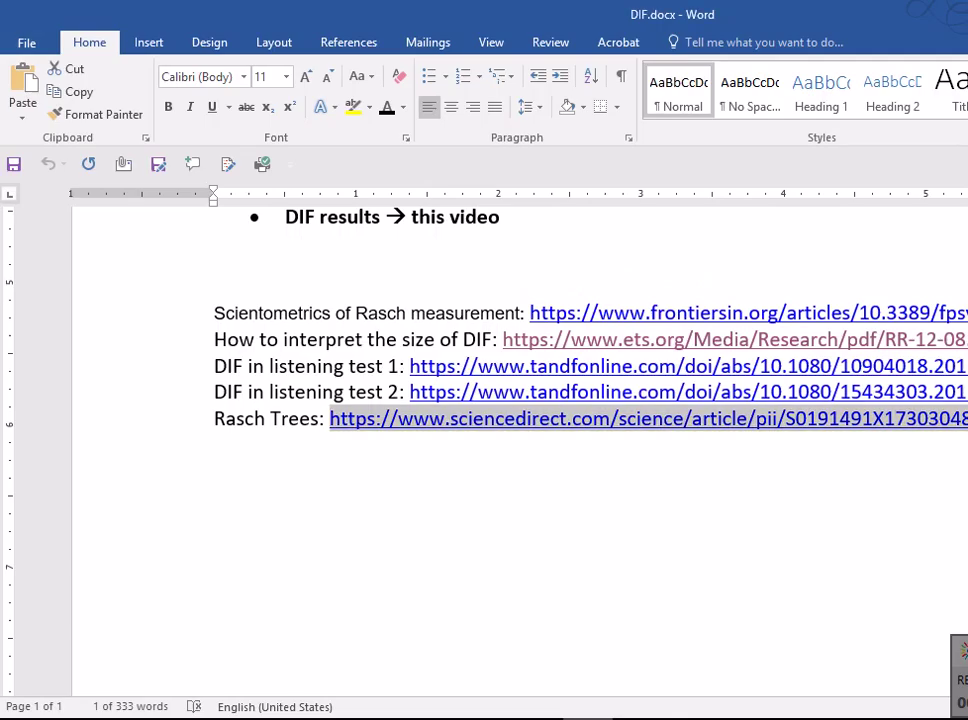
- Switch to Chrome and show the Taylor & Francis IELTS while-listening DIF article
key(alt+Tab)
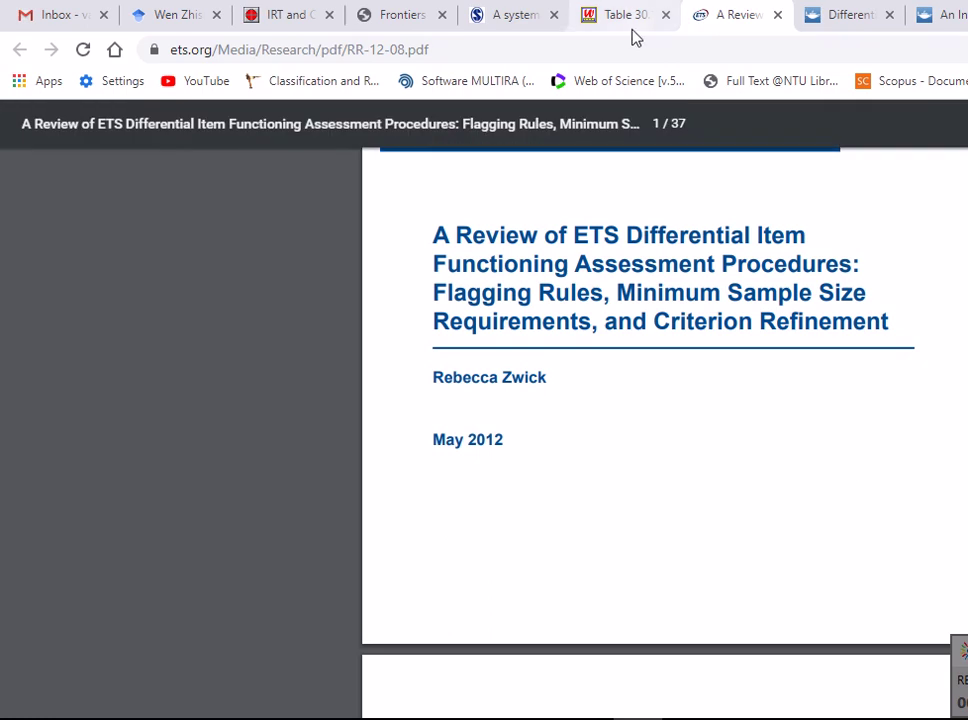
click(852, 22)
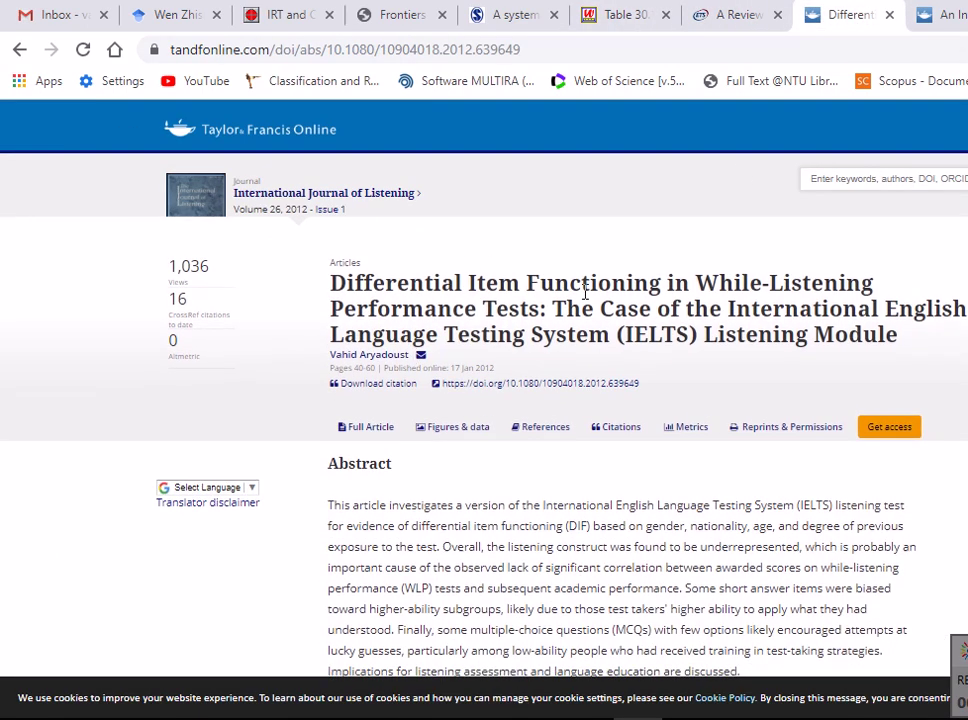
mouse_move(264, 216)
- Add '1. Item statistics' as the first checklist item below the Rasch Trees link
key(alt+Tab)
scroll(640, 618, down, 3)
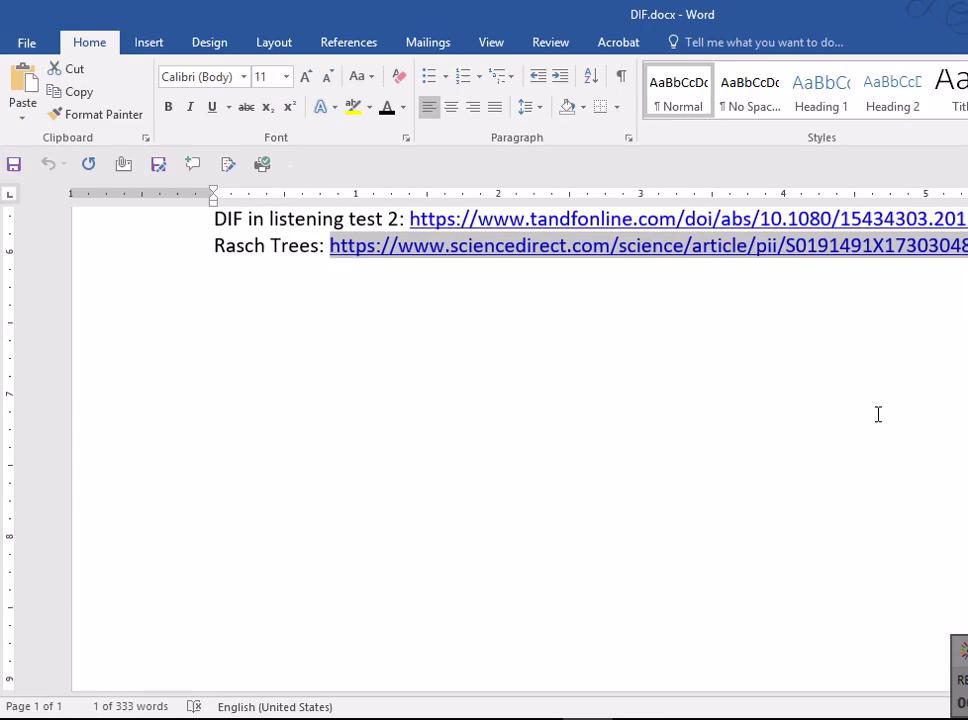
click(914, 350)
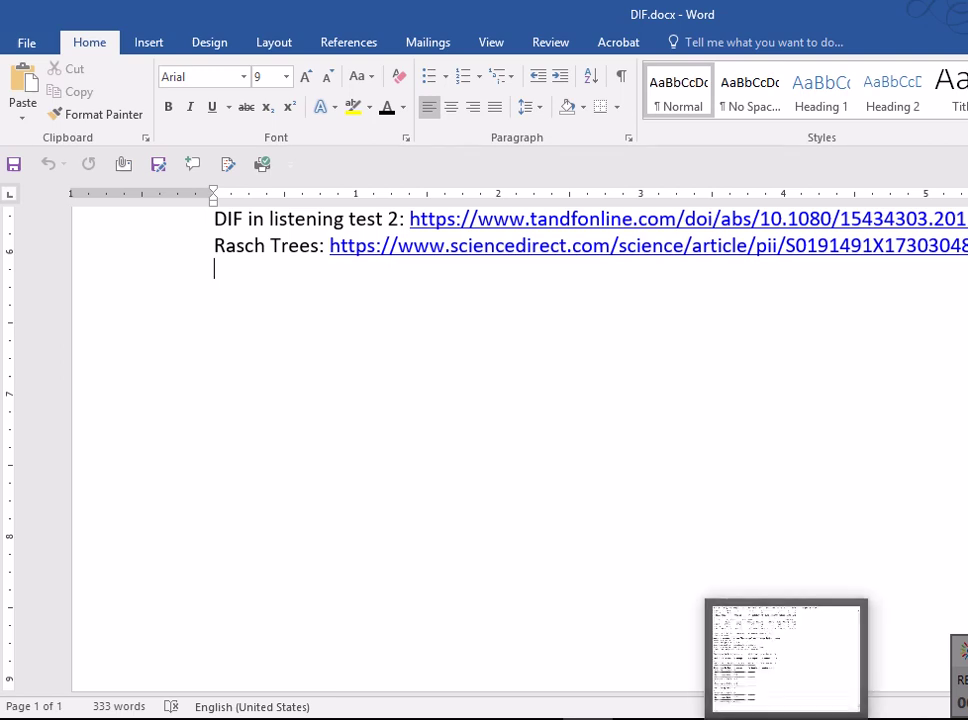
key(Return)
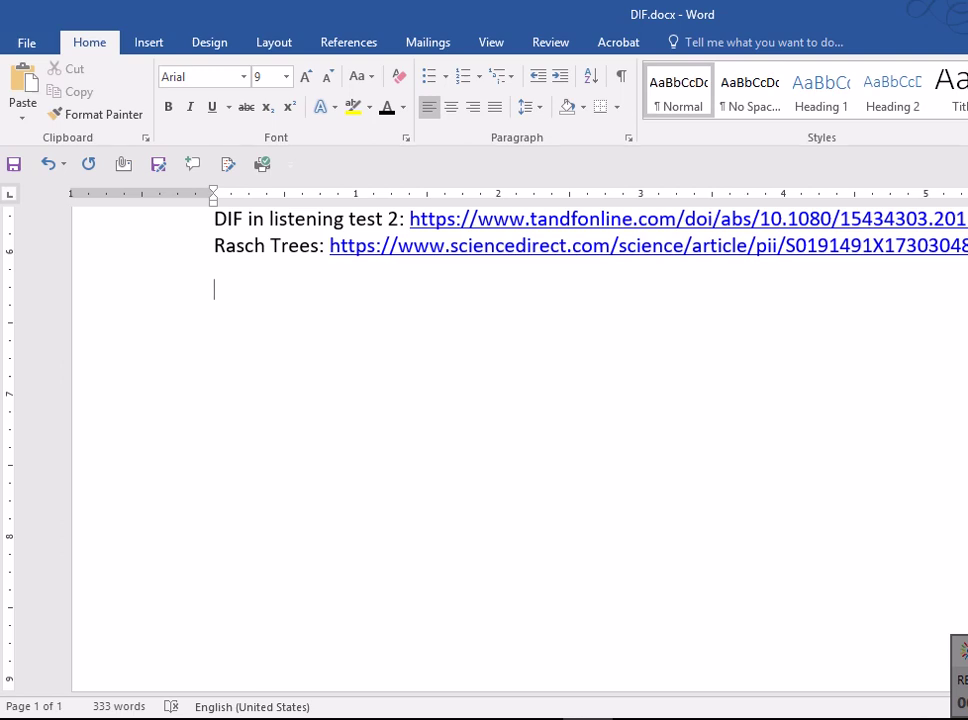
text(1. )
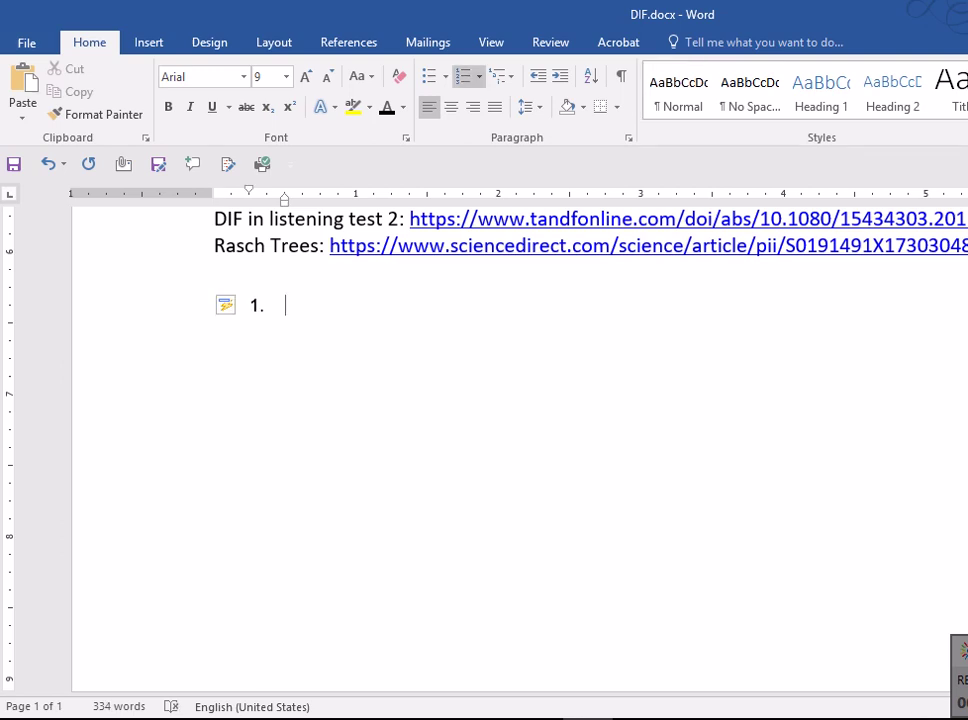
text(Item stat)
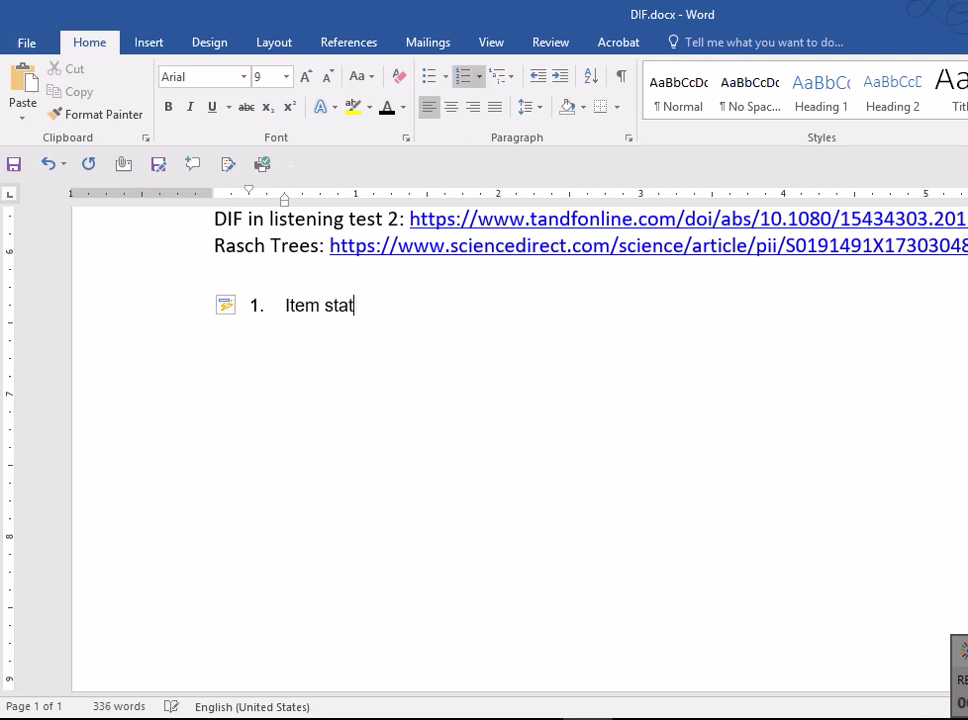
text(istics)
key(Return)
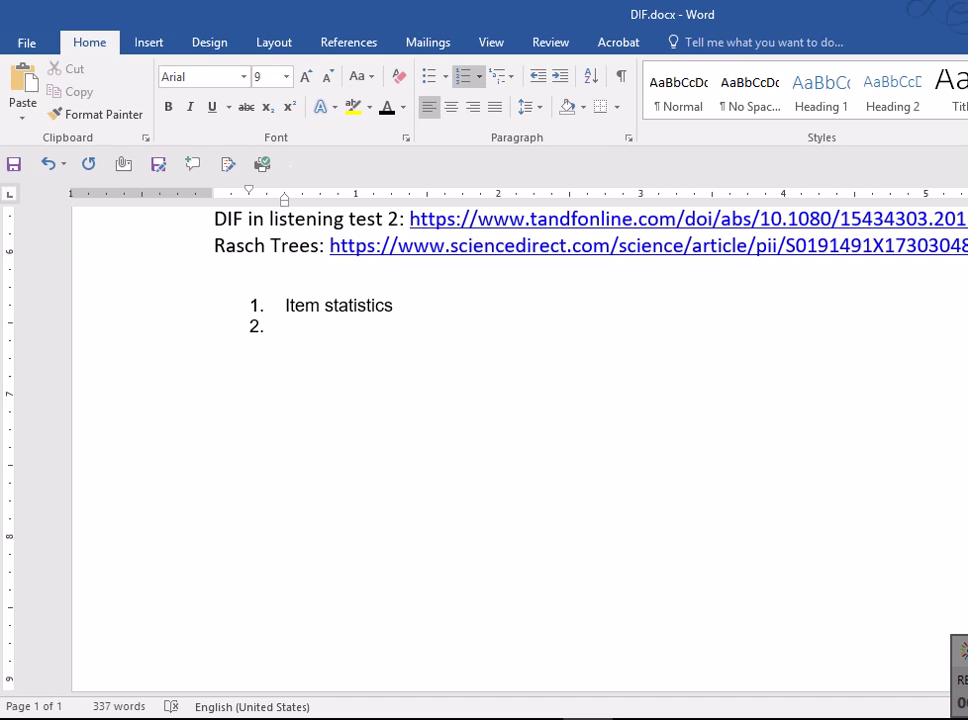
- Append '(difficulty / fit)' to item 1 and add 'Reliability (items and persons)'
key(Left)
text((difficulty /)
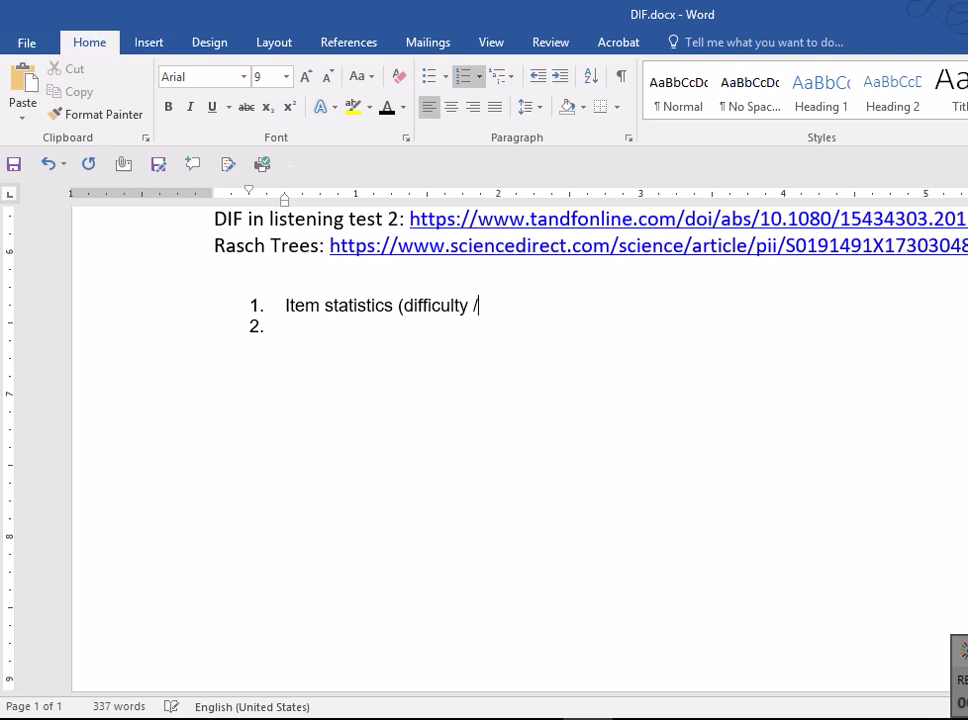
text( fit)reliabil)
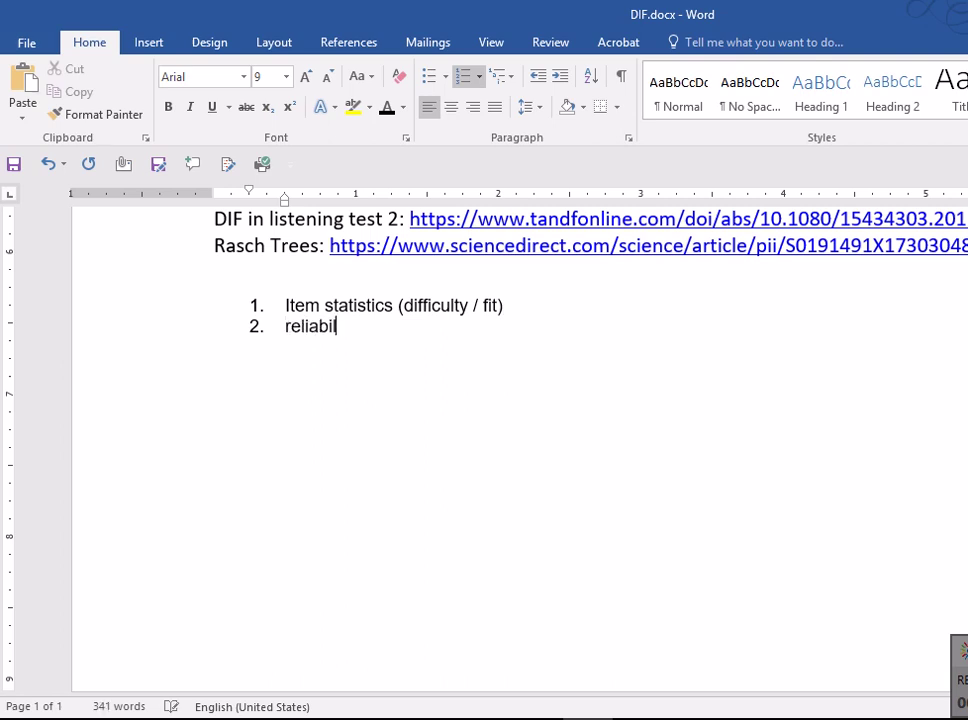
text(ity (u)
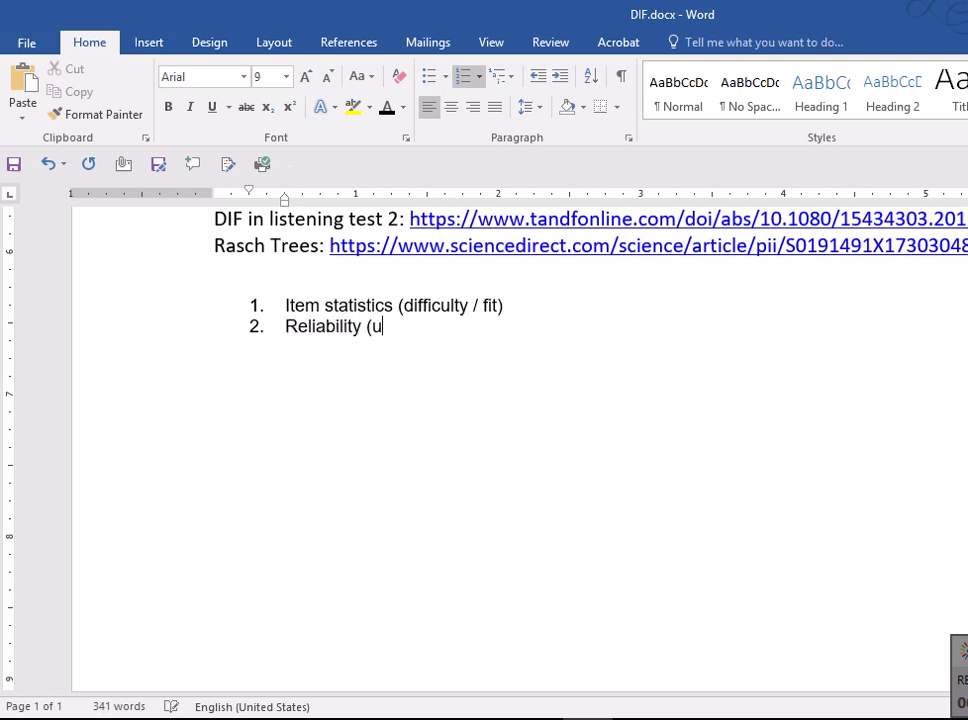
key(BackSpace)
text(items and pe)
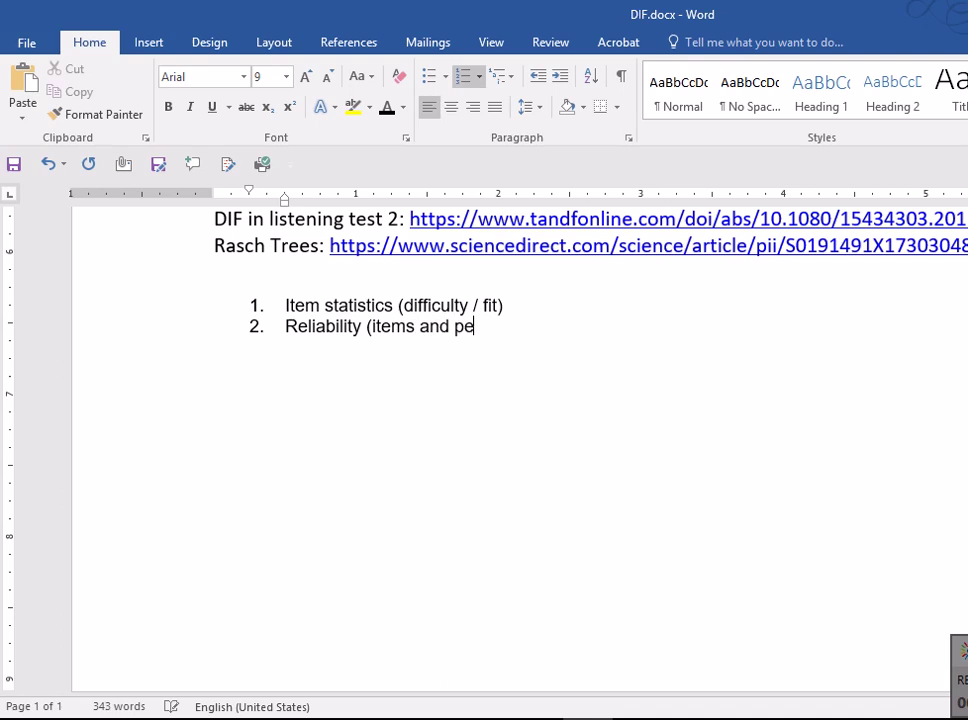
key(BackSpace)
key(BackSpace)
text(persons))
- Add 'Unidimensionality and local independence', correcting its spelling, and then 'DIF results'
key(Return)
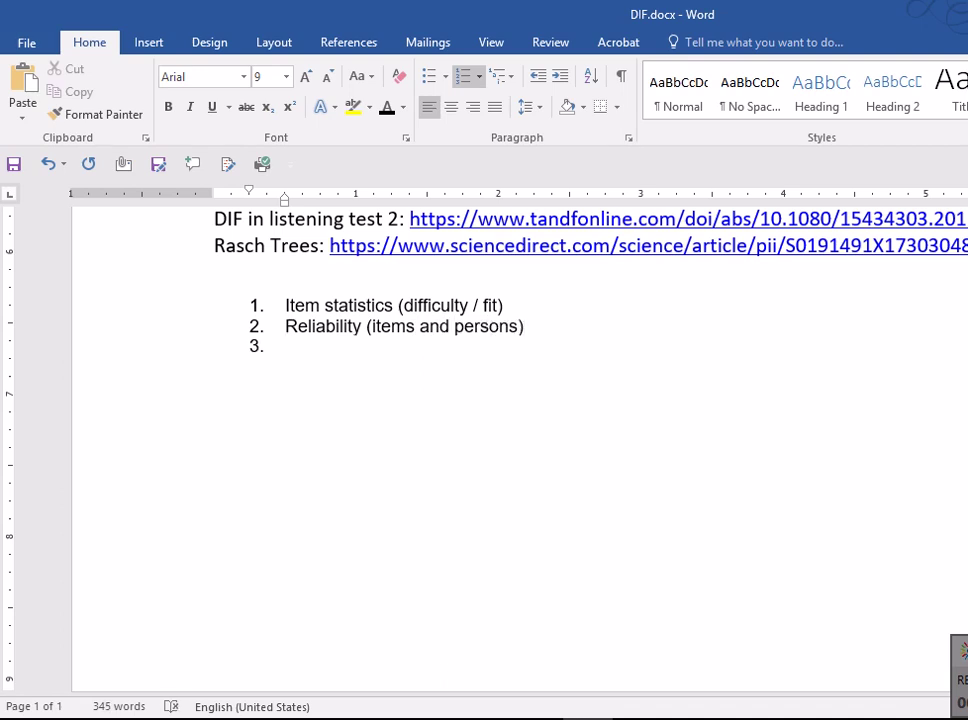
text(unidimen)
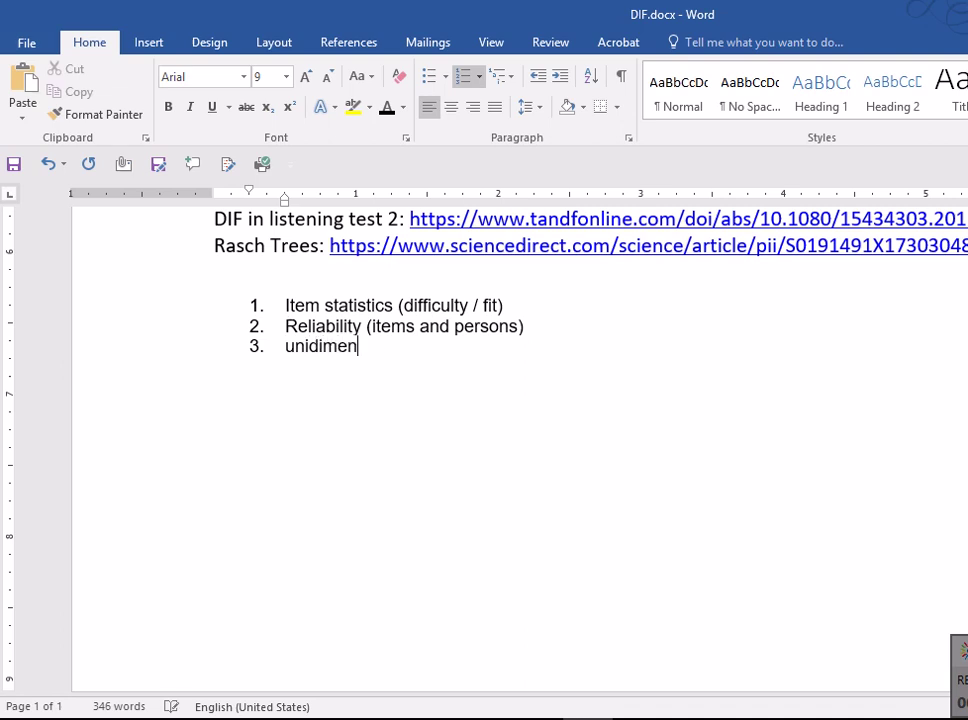
text(sionaility )
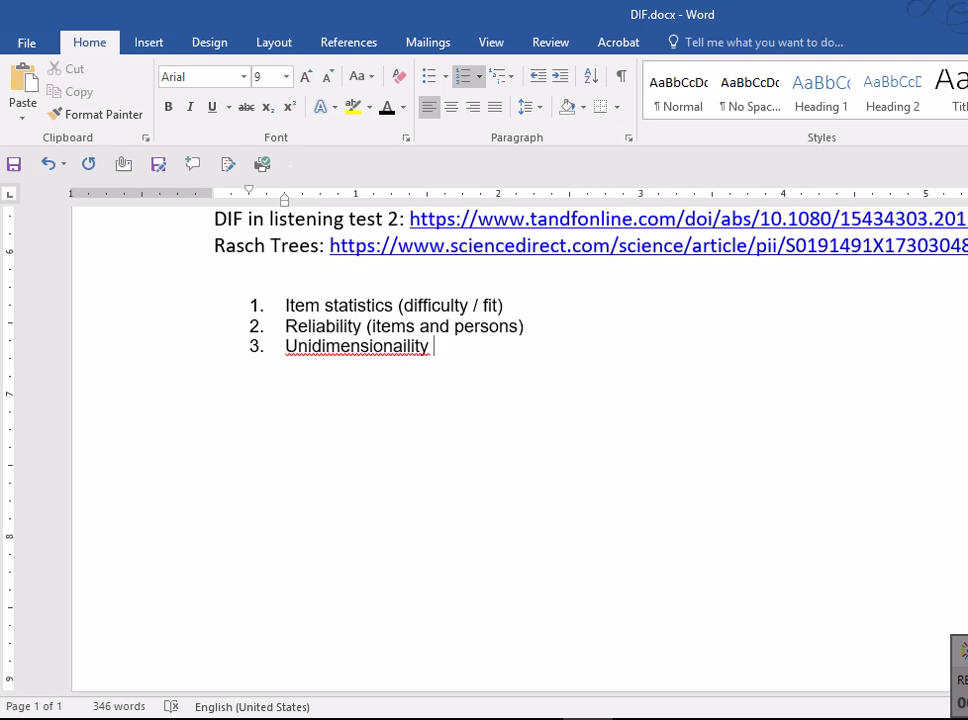
text(and local ind)
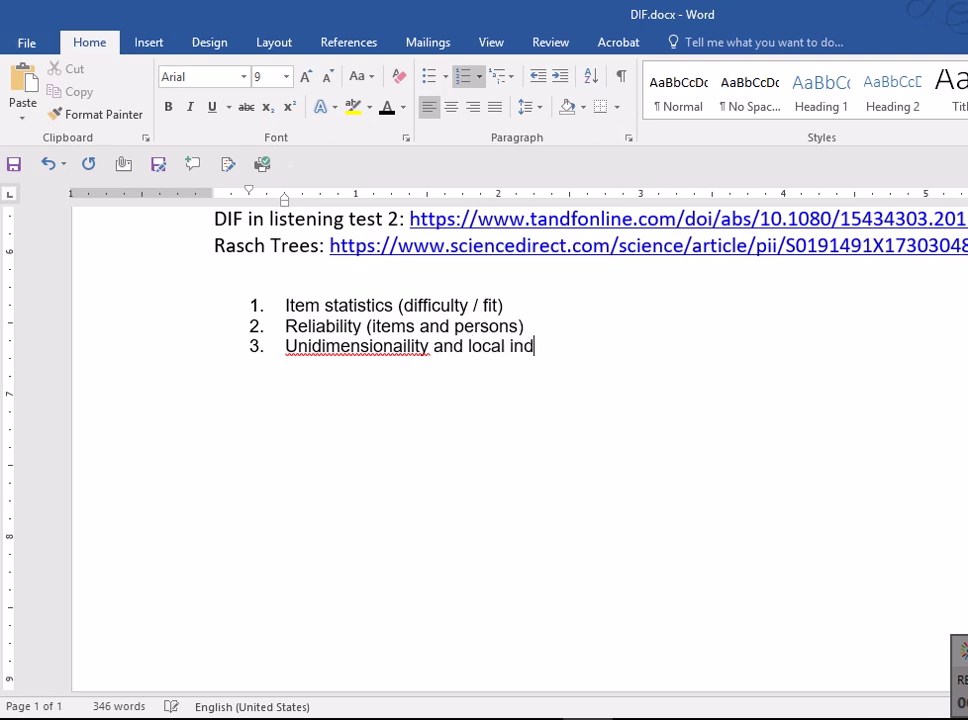
text(ependence)
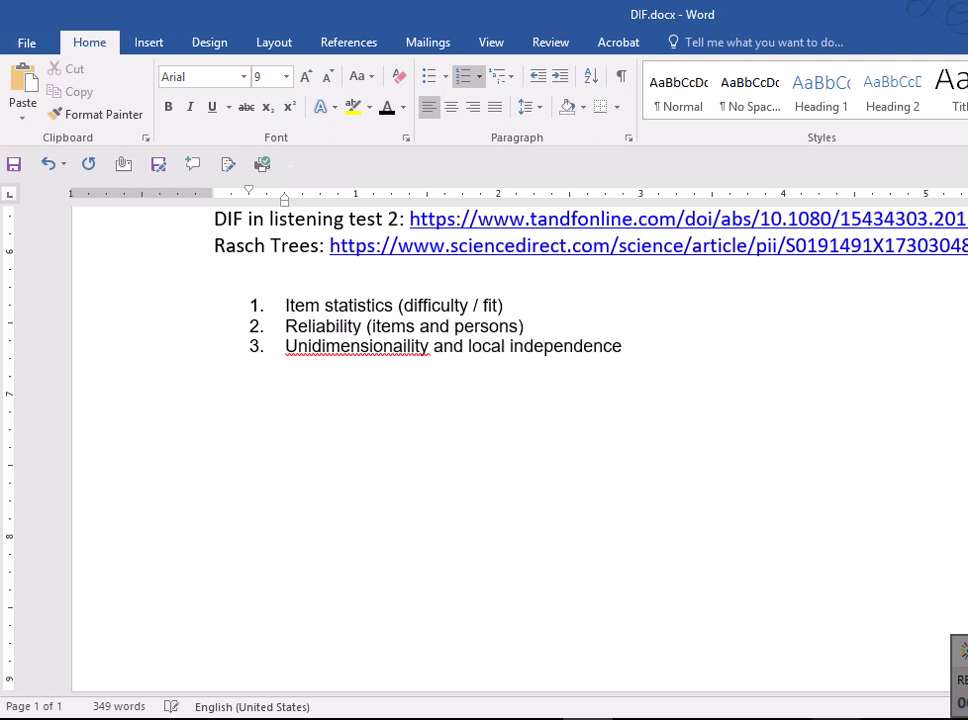
right_click(374, 348)
click(509, 370)
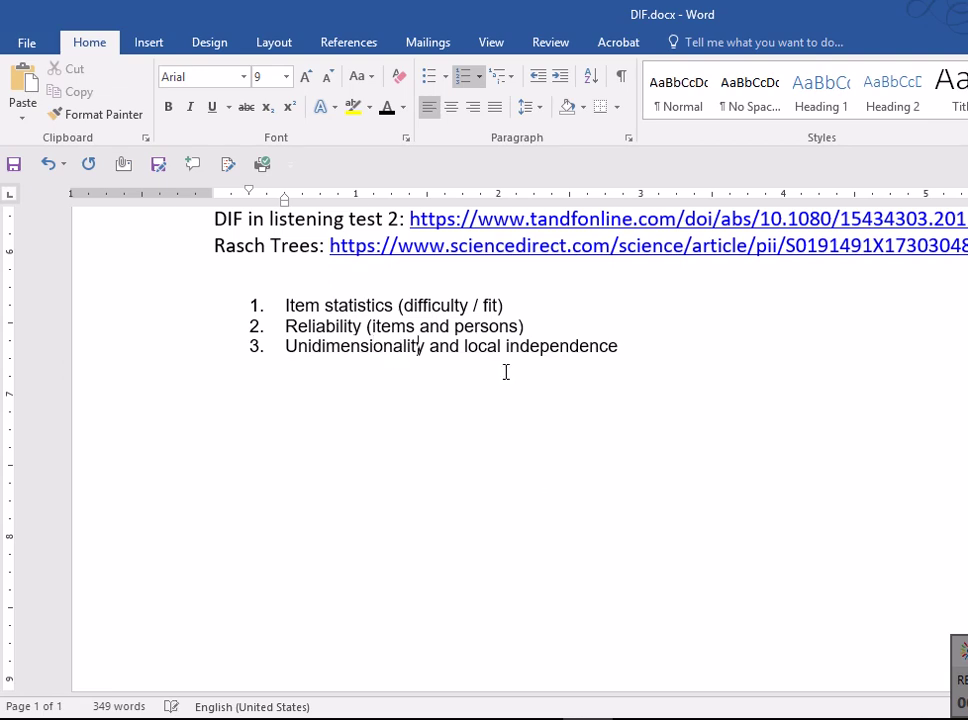
click(629, 336)
click(631, 344)
key(Return)
text(DIF results)
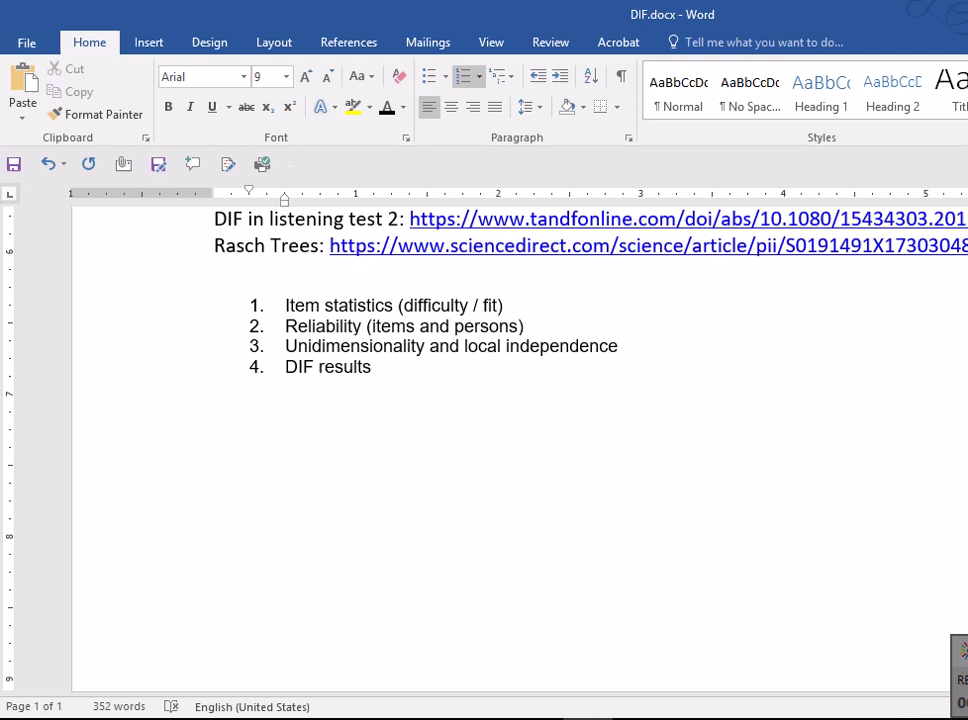
- Select the IELTS listening DIF article title in Chrome and zoom the page in twice
key(alt+Tab)
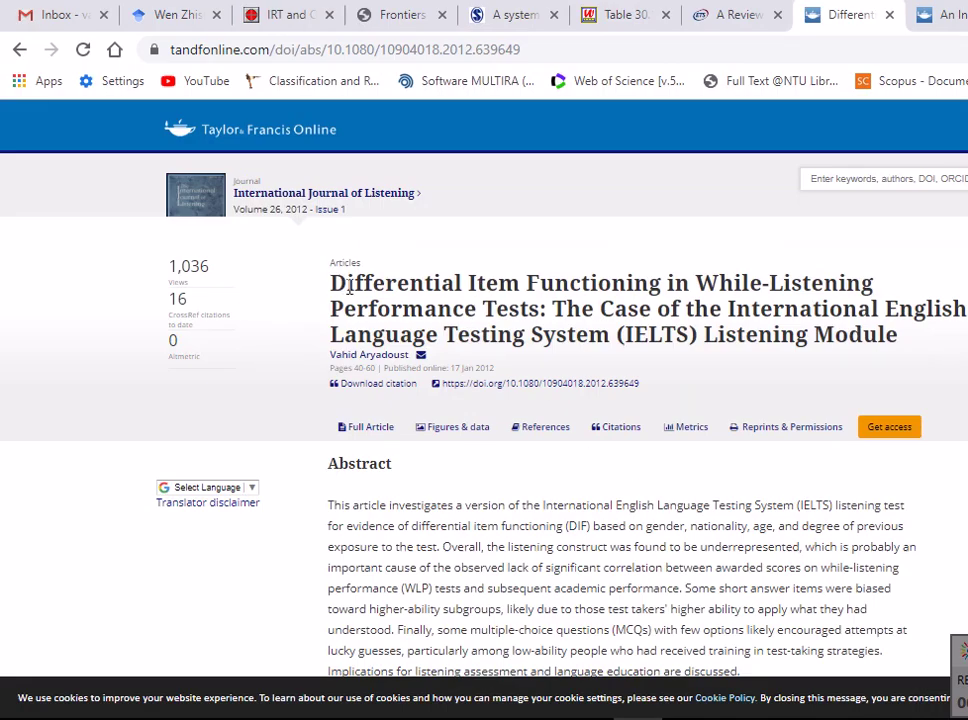
drag(348, 285, 898, 336)
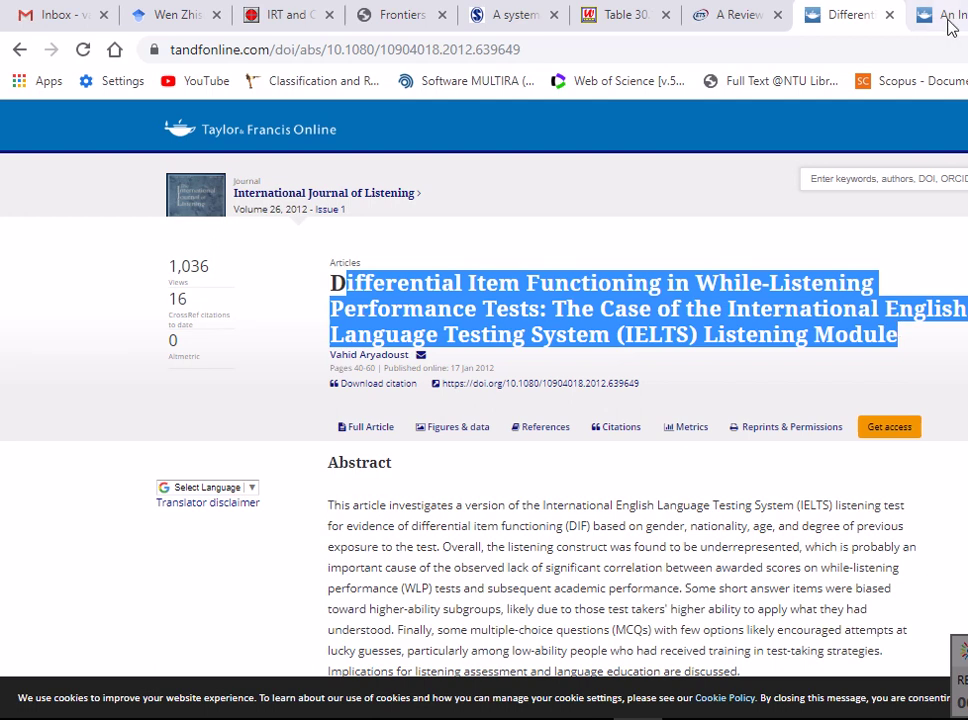
mouse_move(262, 197)
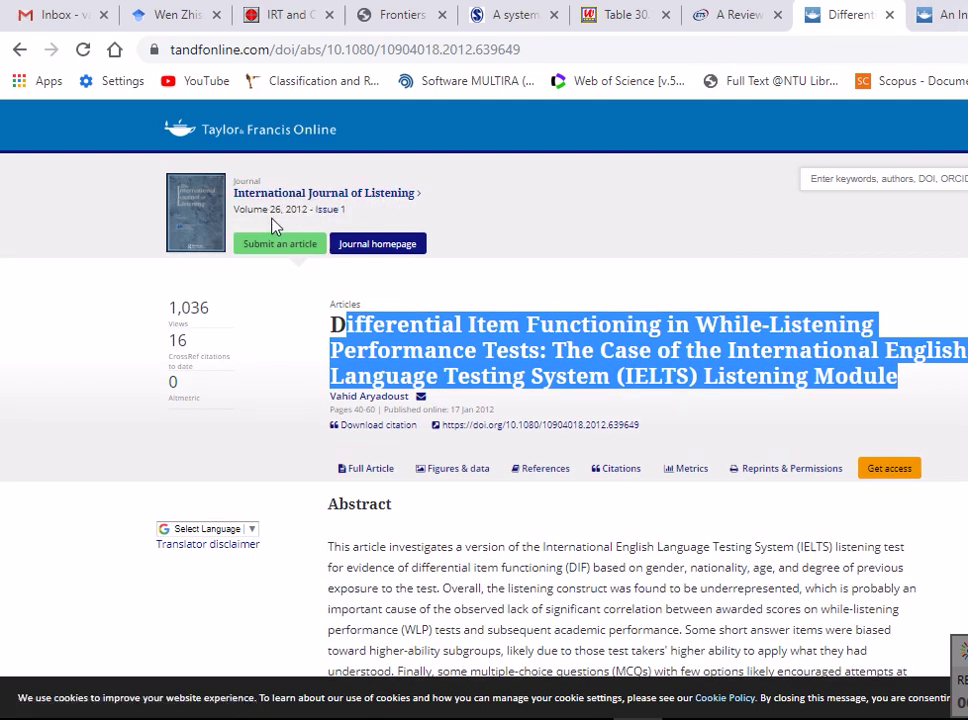
key(ctrl+plus)
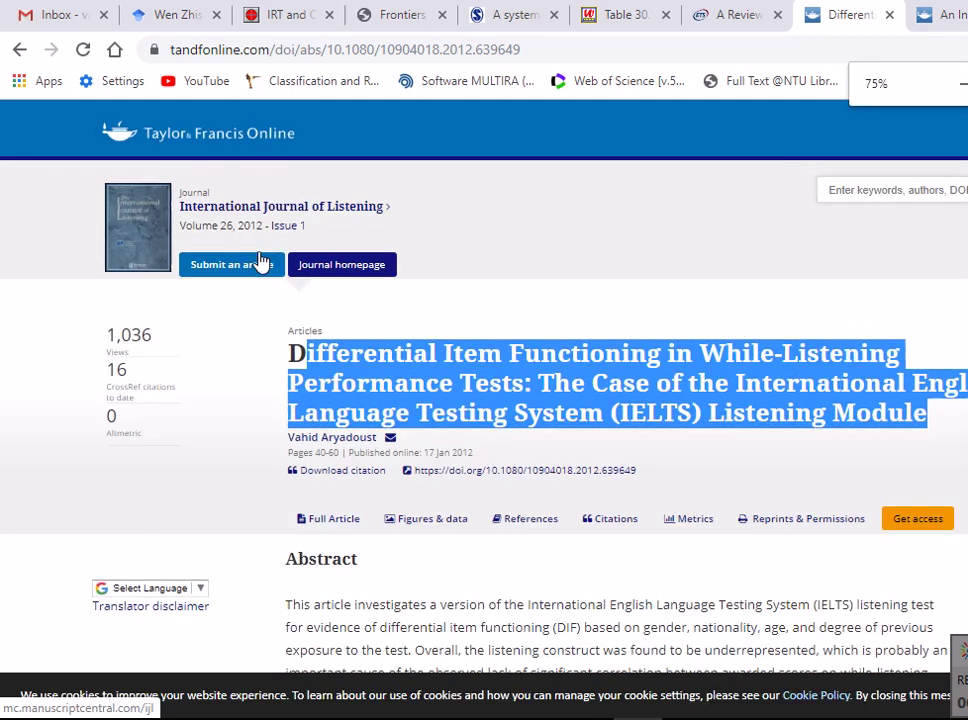
key(ctrl+plus)
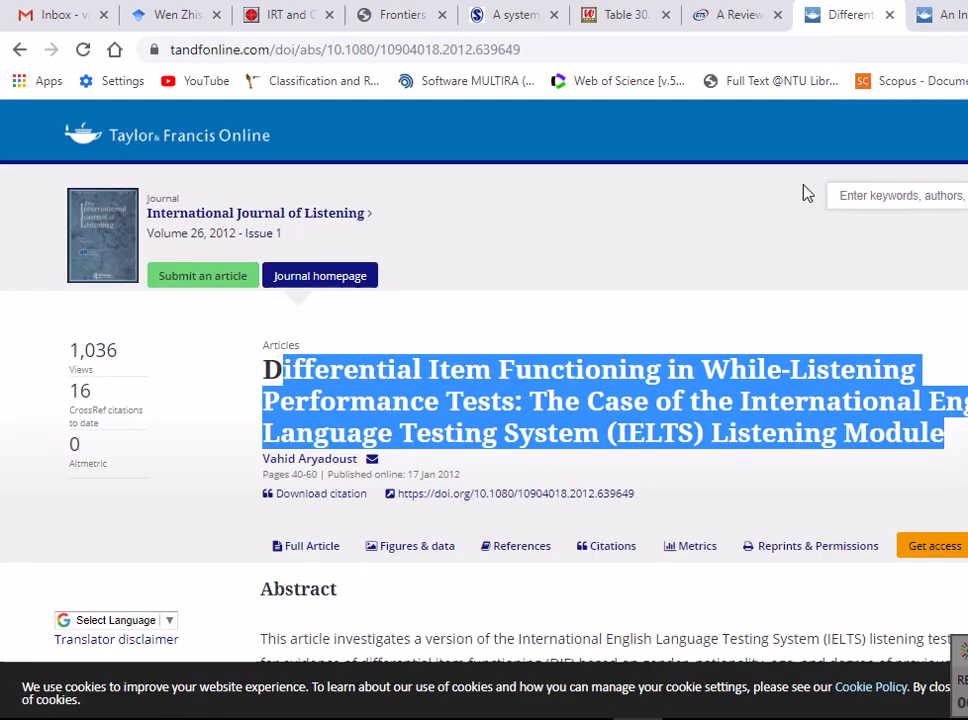
- Show the MELAB listening test DIF article and adjust zoom so its abstract fits
click(944, 14)
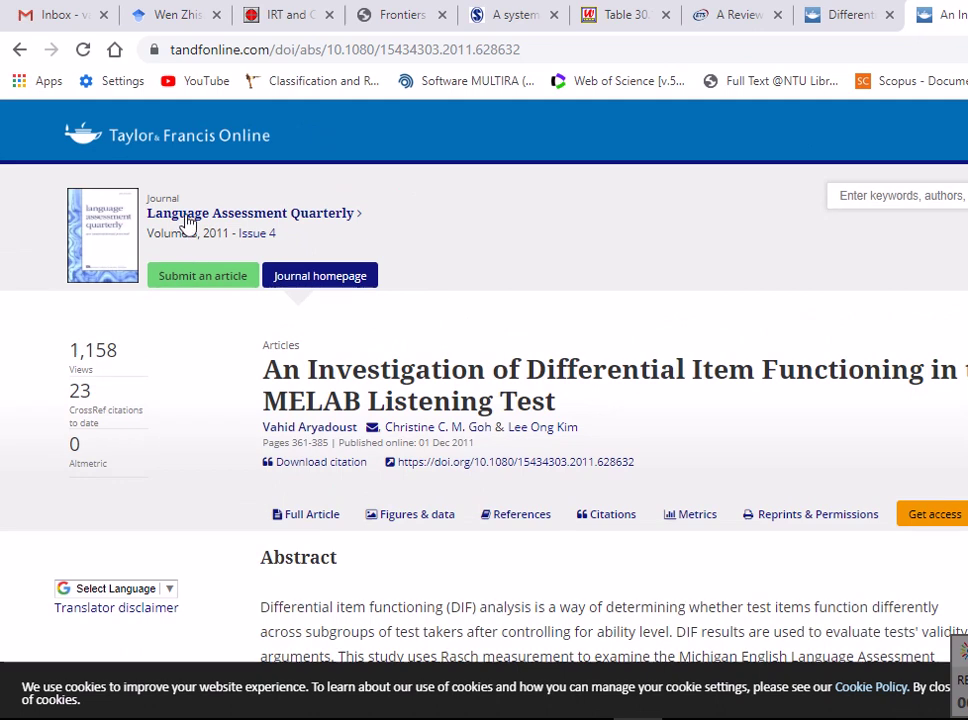
key(ctrl+plus)
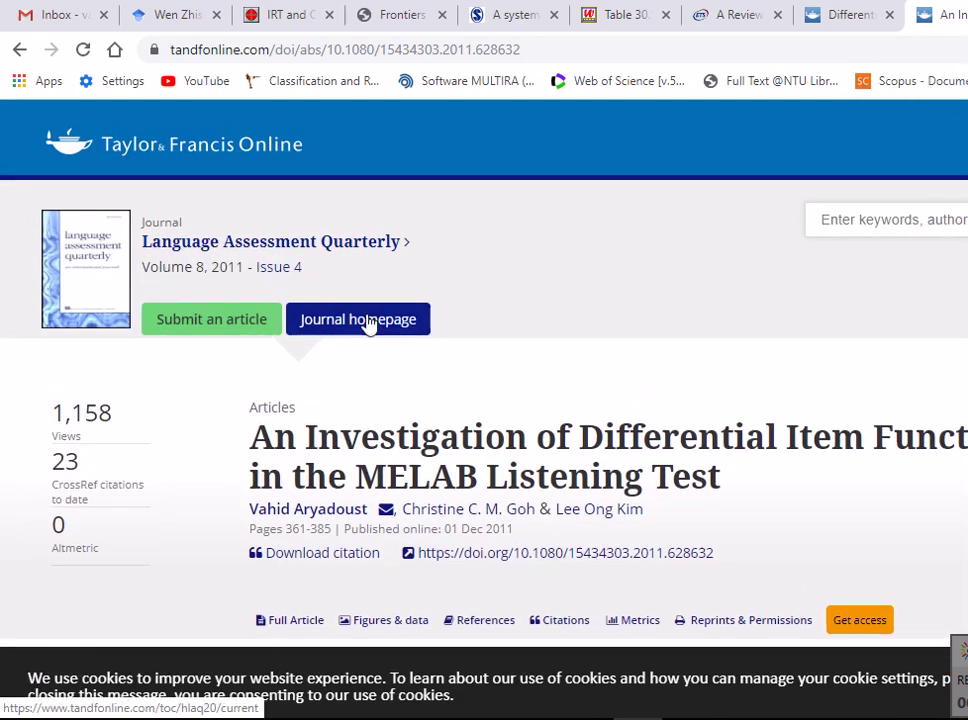
scroll(400, 390, down, 1)
scroll(181, 272, up, 1)
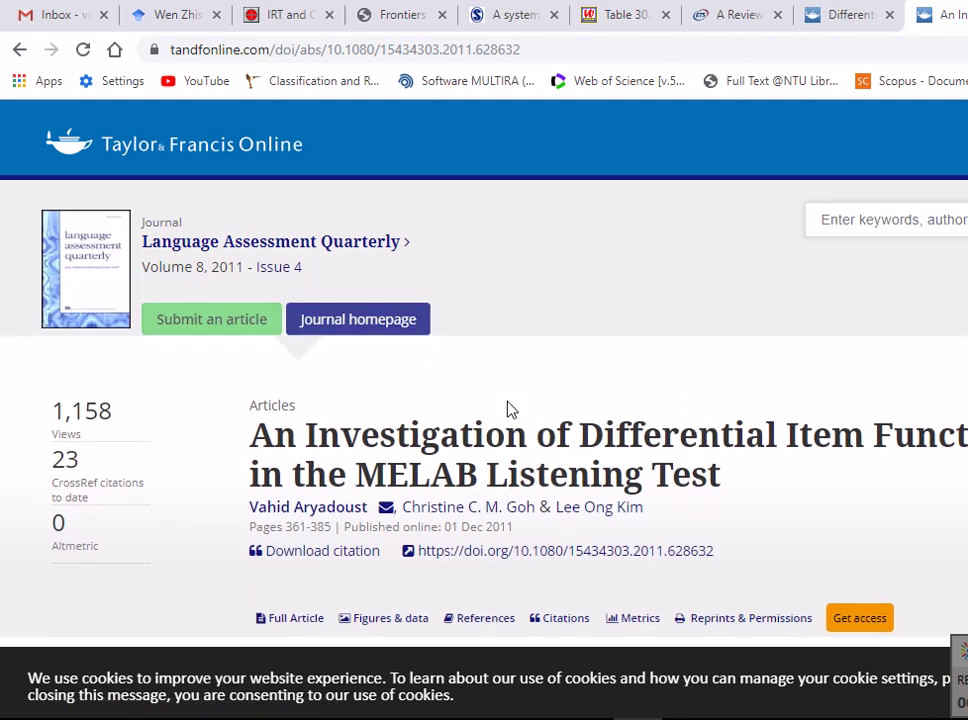
scroll(509, 408, down, 1)
key(ctrl+minus)
key(ctrl+minus)
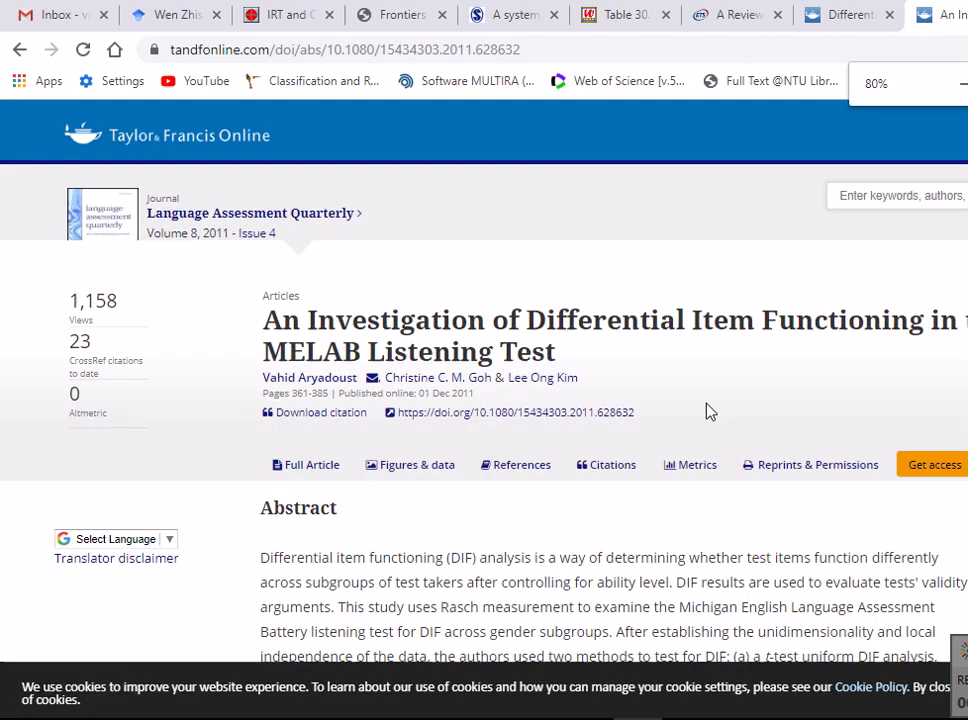
key(ctrl+minus)
key(ctrl+minus)
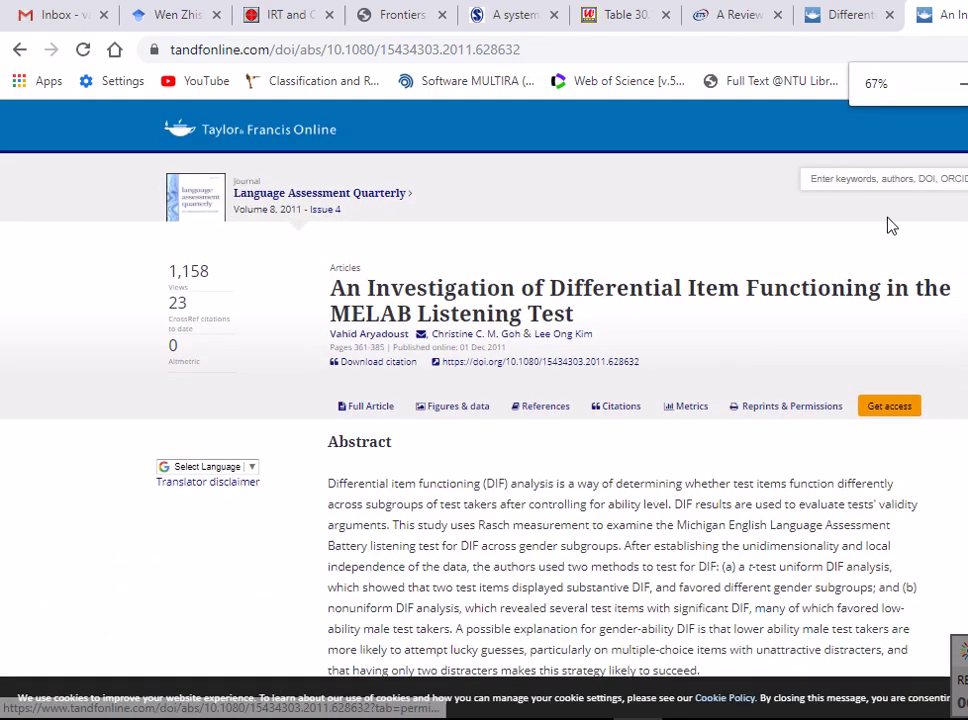
scroll(830, 238, up, 1)
scroll(484, 400, down, 1)
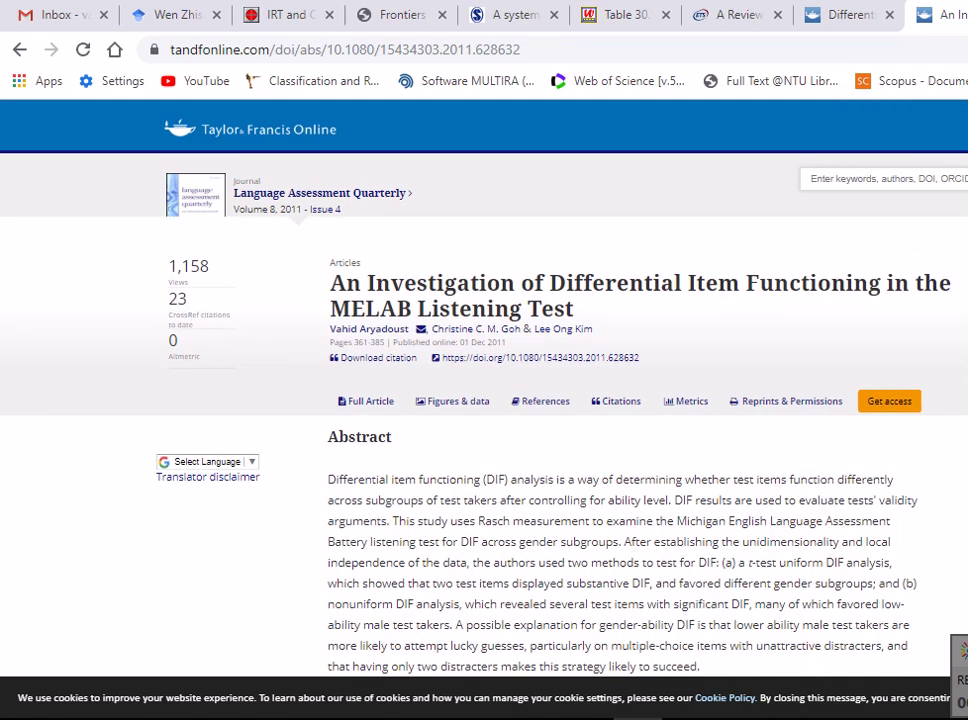
- Show the ScienceDirect Rasch trees paper and select 'partitioning Rasch trees' in its title
click(850, 14)
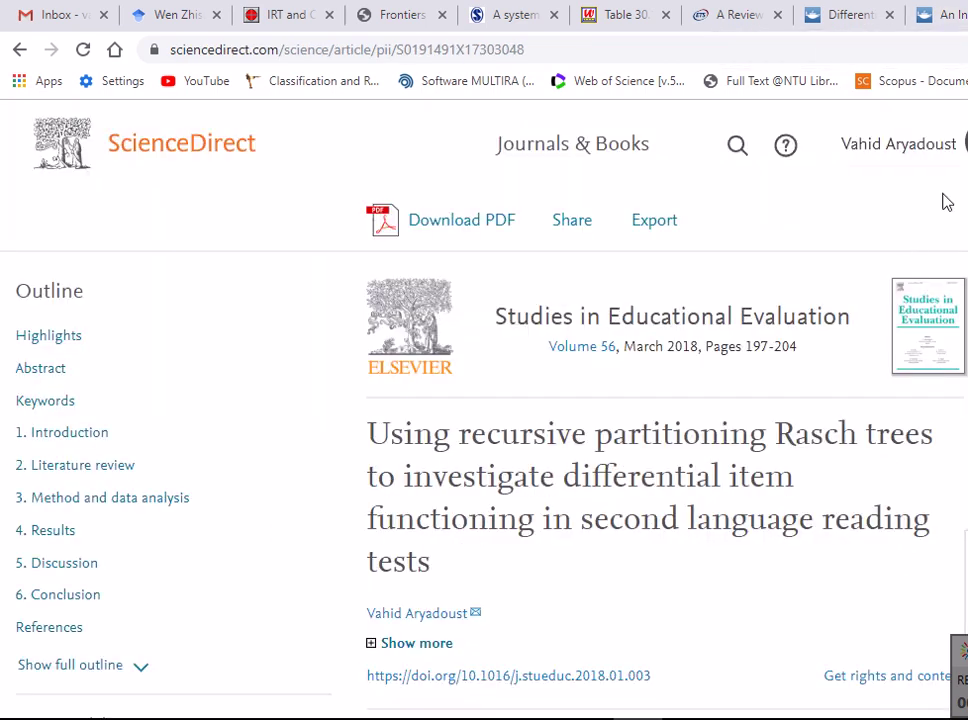
scroll(672, 500, down, 1)
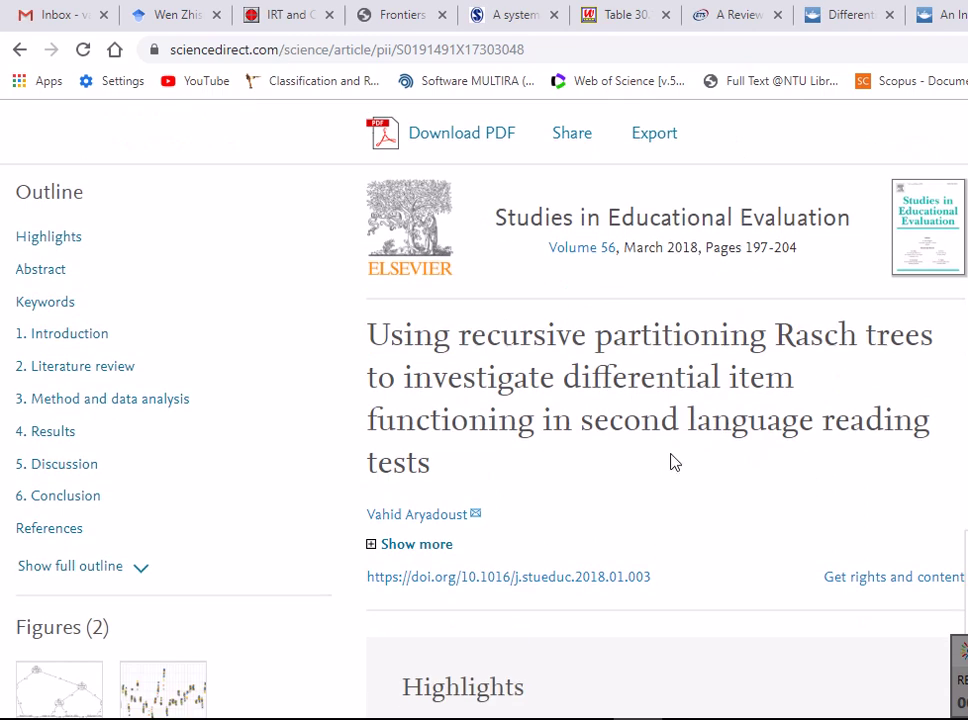
scroll(783, 345, up, 1)
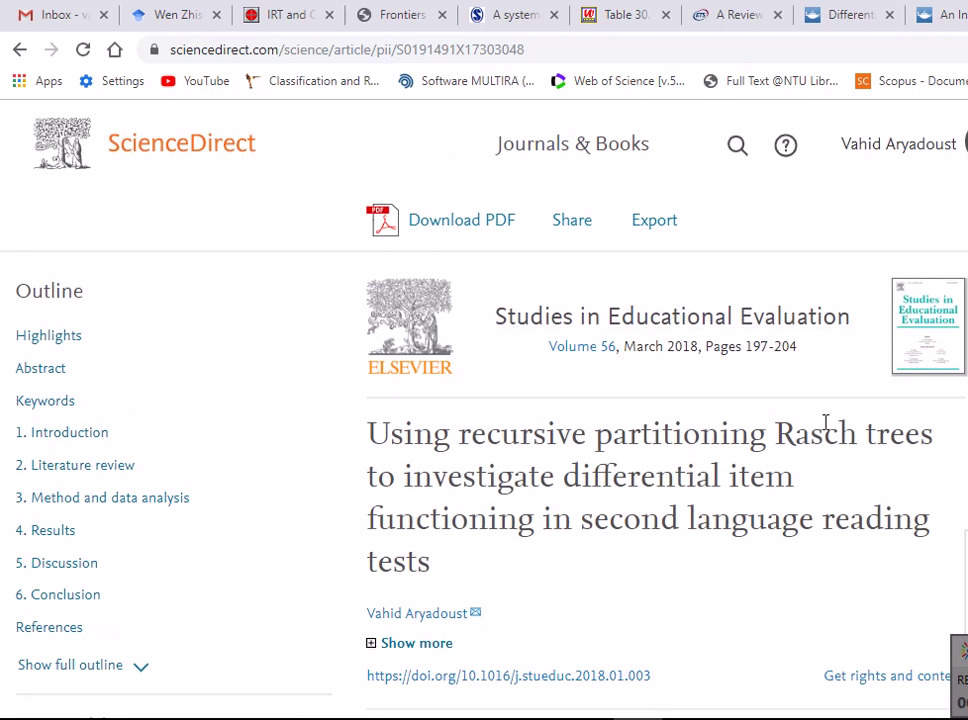
drag(594, 440, 933, 438)
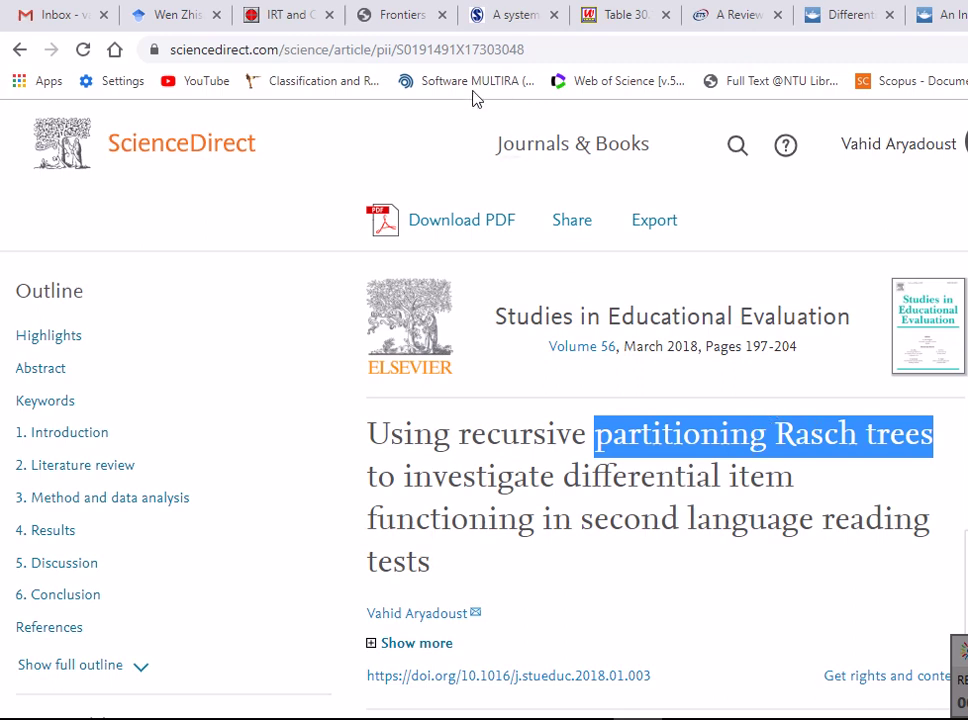
- Bring up the Frontiers article 'A Scientometric Review of Rasch Measurement' at 75% zoom, abstract in view
click(402, 16)
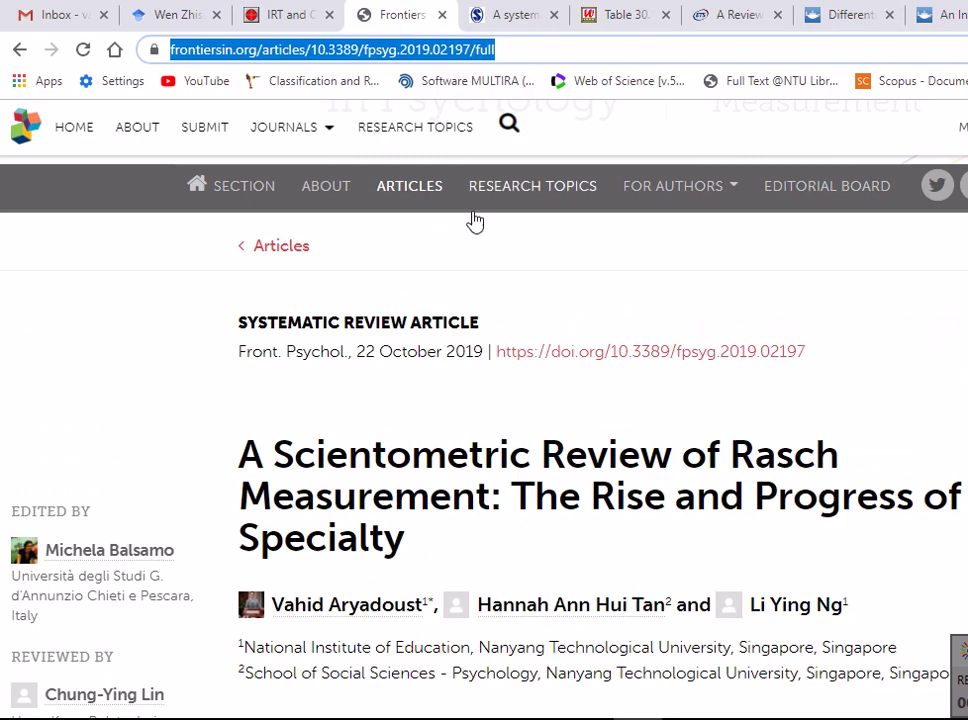
key(ctrl+minus)
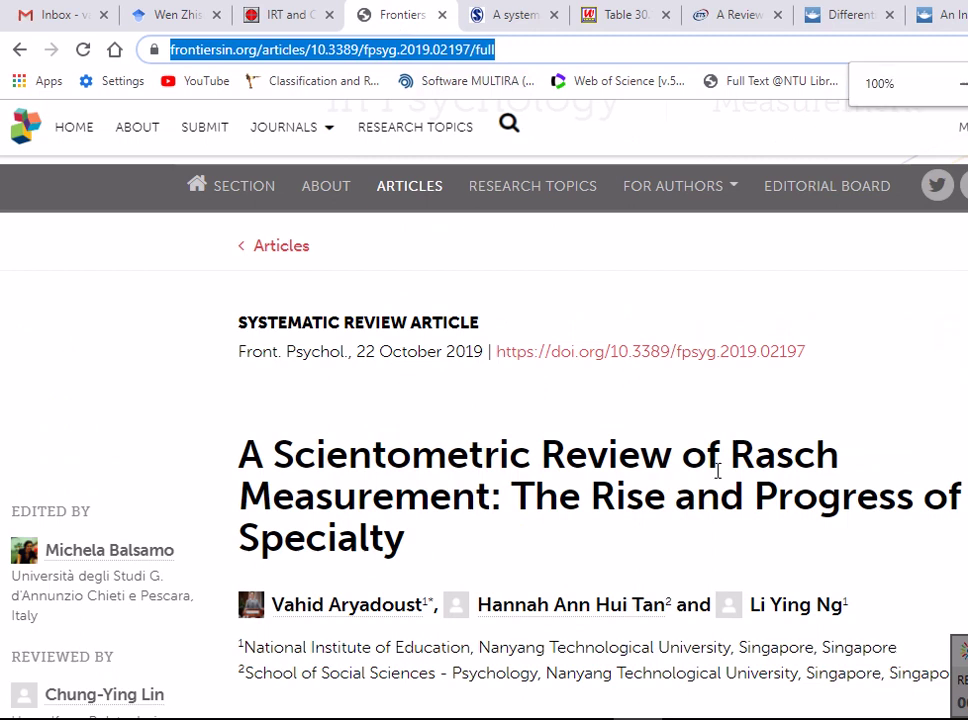
key(ctrl+minus)
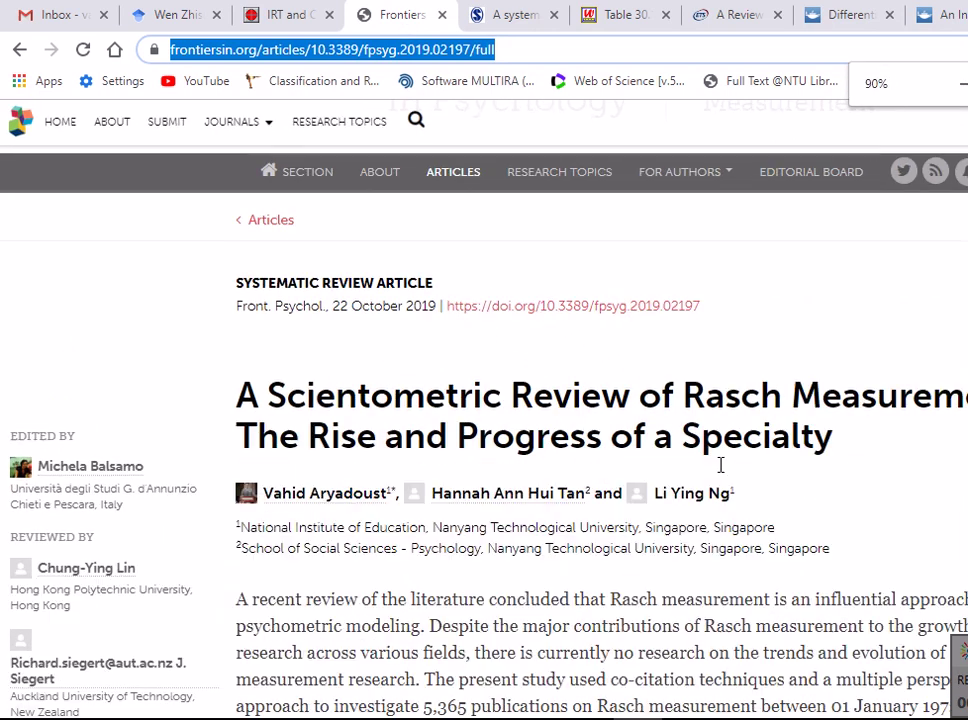
key(ctrl+minus)
key(ctrl+minus)
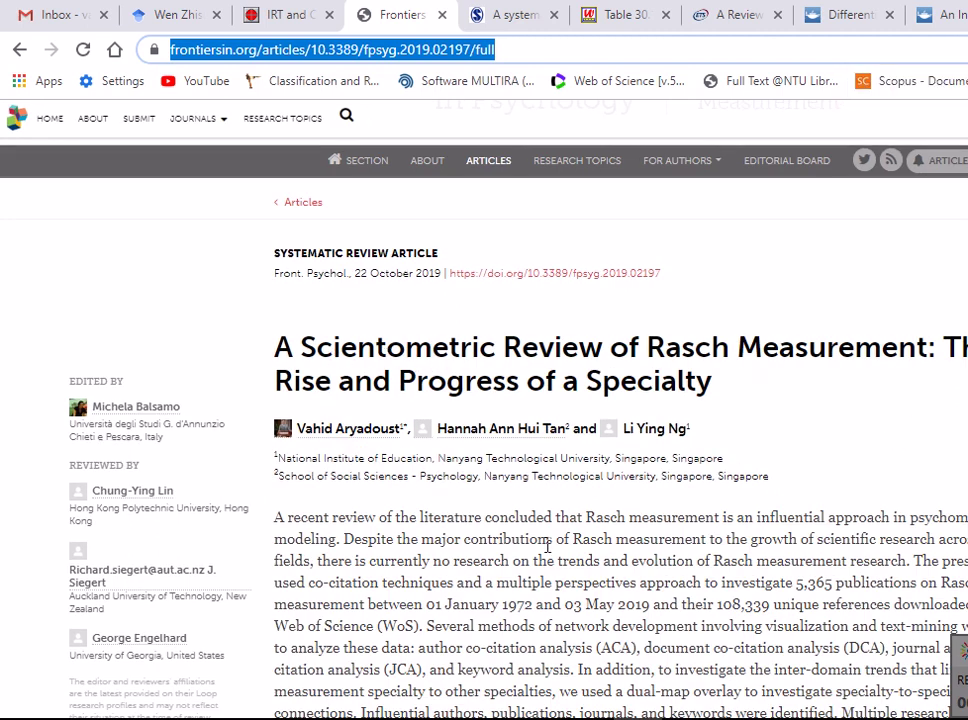
scroll(548, 545, up, 1)
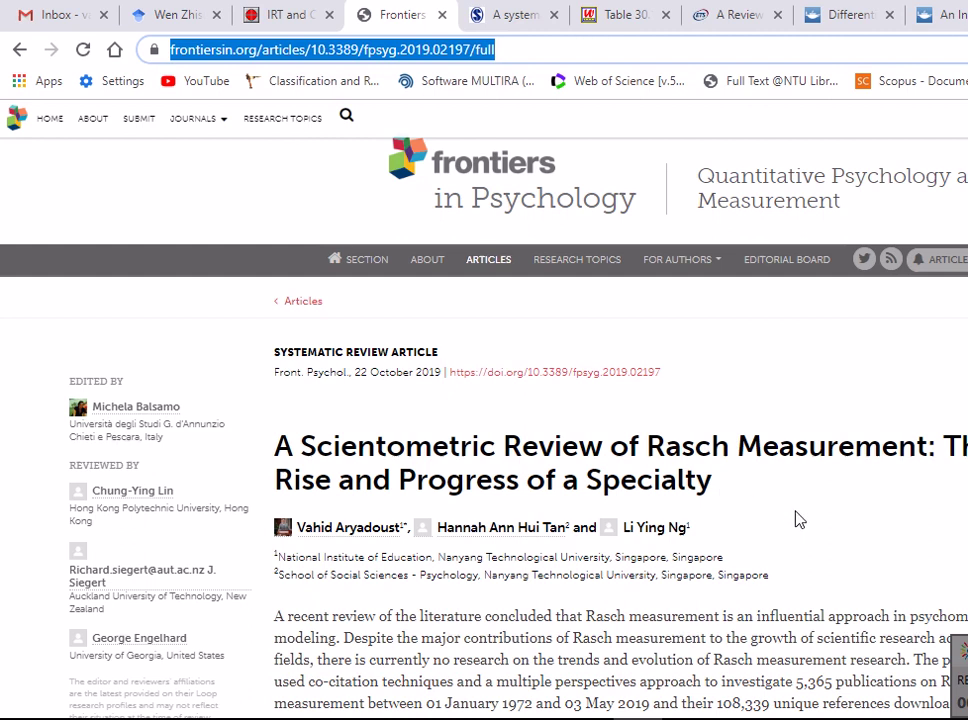
scroll(798, 519, down, 4)
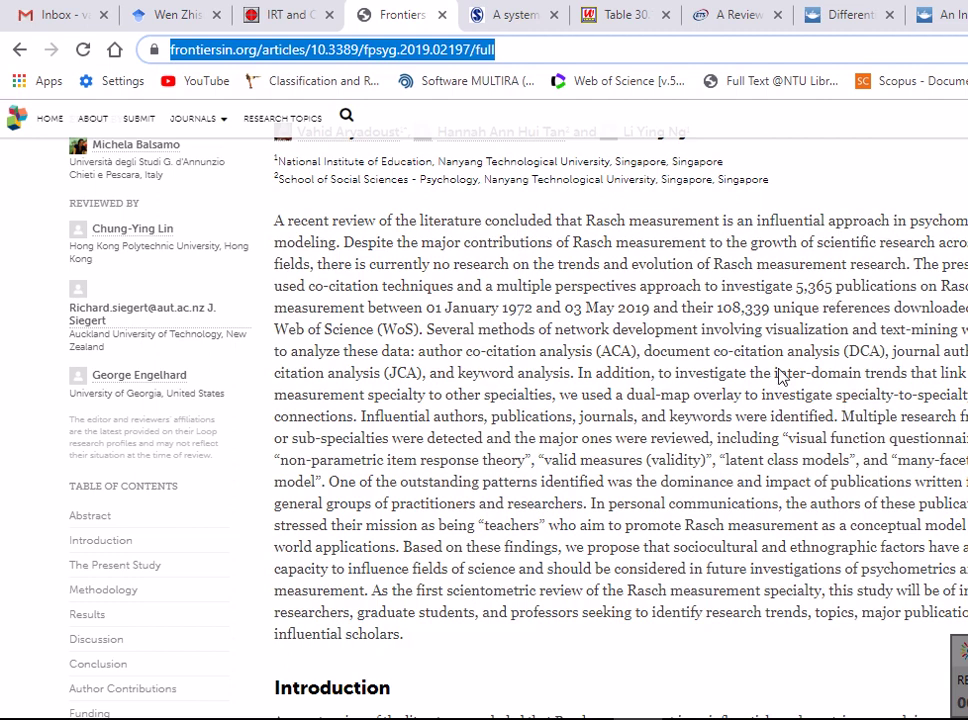
scroll(773, 425, up, 2)
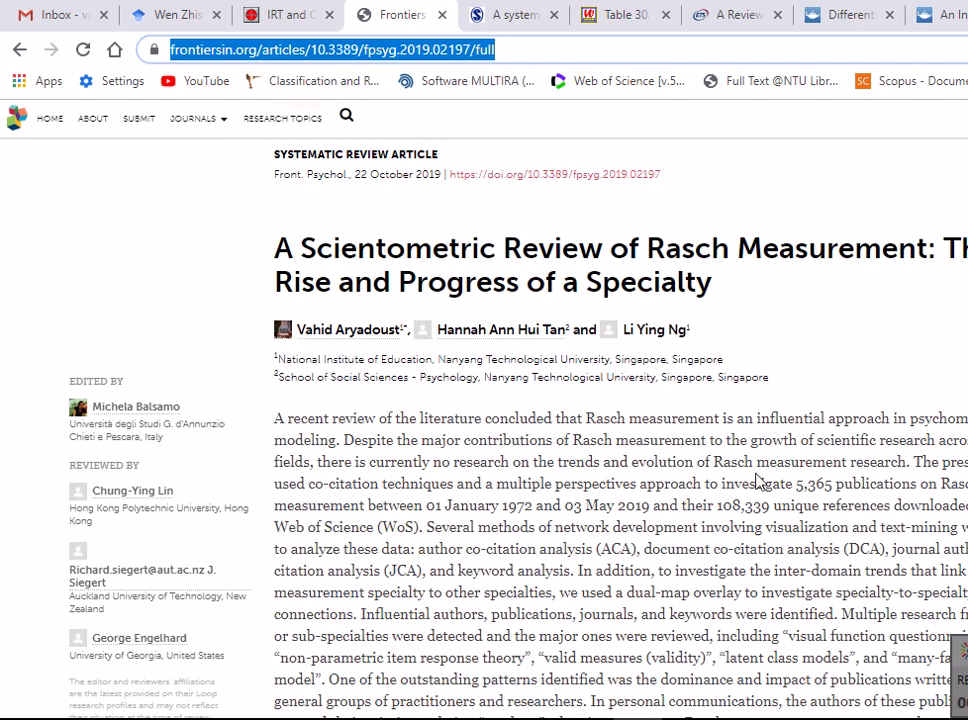